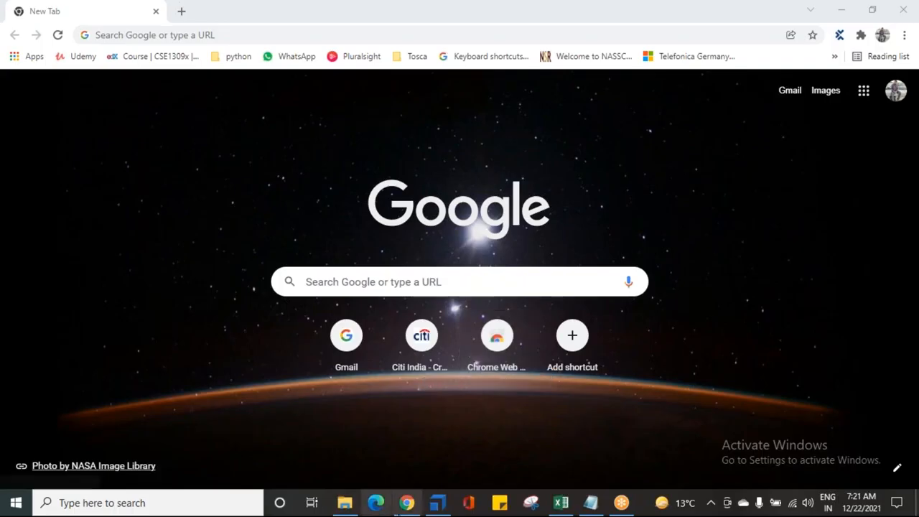
# - Switch to Tosca Commander and open the TestCaseDesign section
pyautogui.click(434, 506)
pyautogui.click(160, 217)
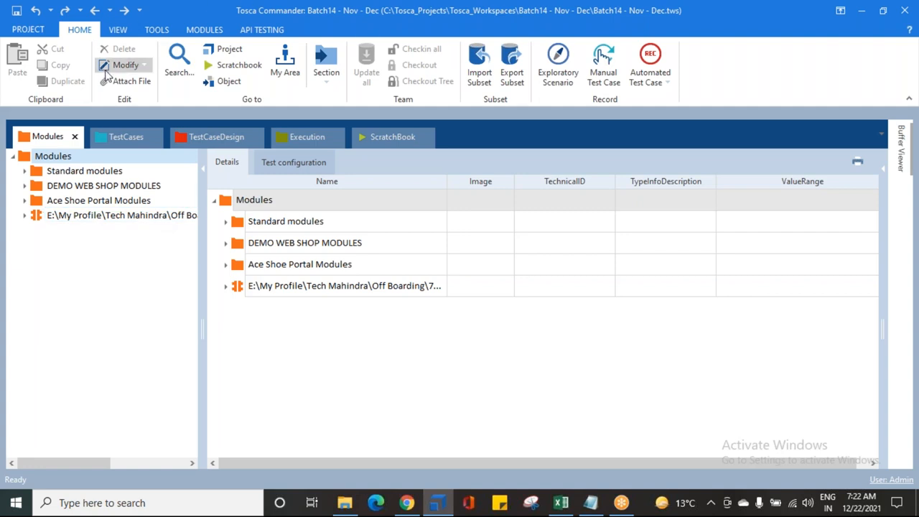
pyautogui.click(208, 136)
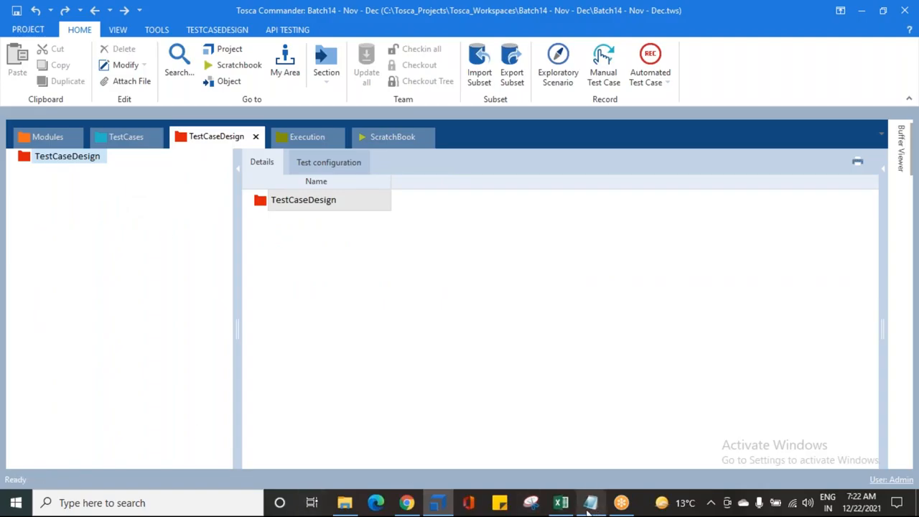
# - Switch to the Notepad note "10. Test Case Design" and enter the heading "TEST CASE DESIGN SECTION IN TOSCA:"
pyautogui.moveTo(587, 512)
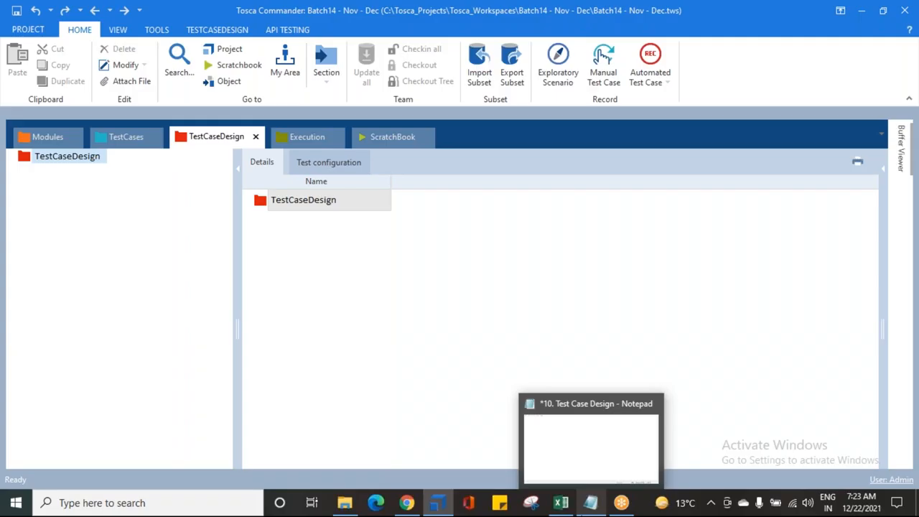
pyautogui.click(587, 503)
pyautogui.click(150, 49)
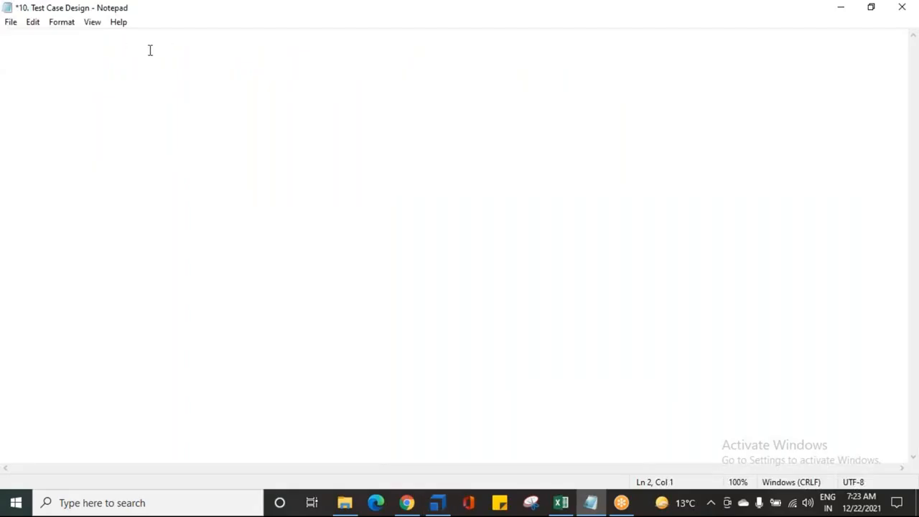
pyautogui.hotkey('ctrl', 's')
pyautogui.press('BackSpace')
pyautogui.write('TEST CASE DESIGN')
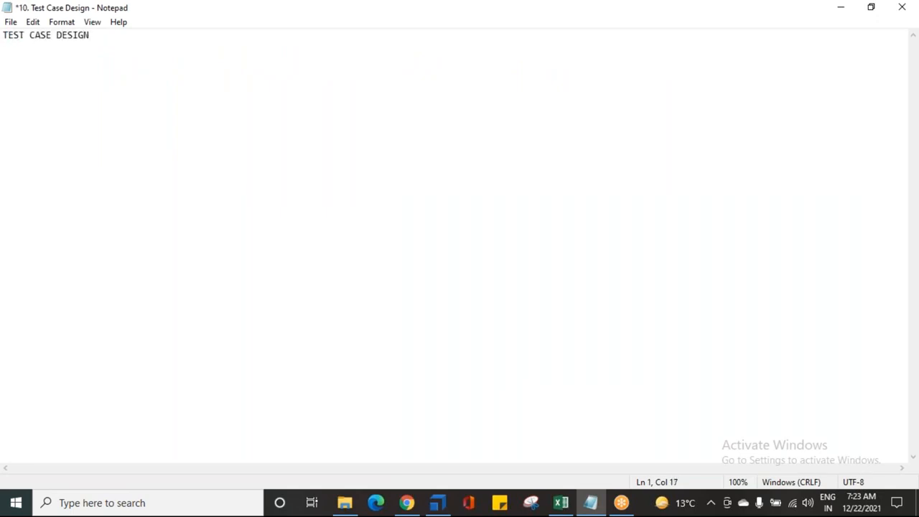
pyautogui.write(' SECTION IN TOSC')
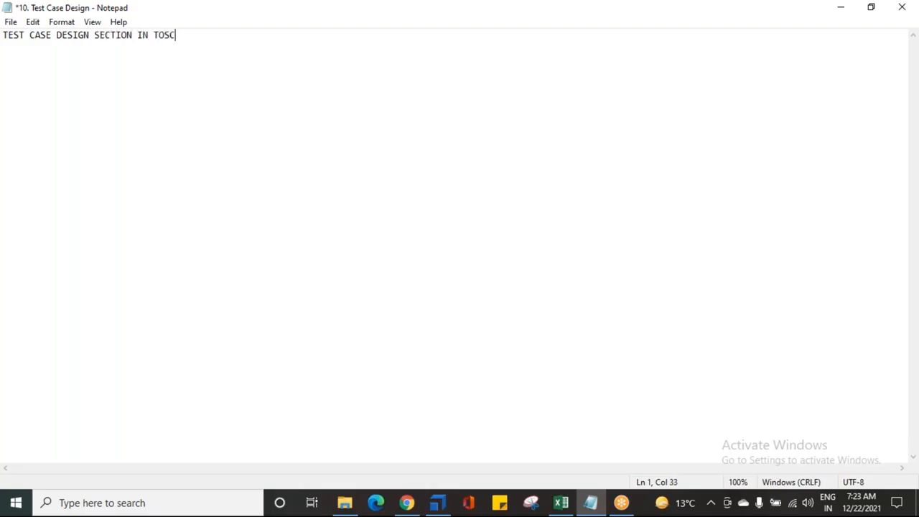
pyautogui.write('A:')
# - Underline the heading with a row of underscores, enlarge the text, add blank lines, and save the note
pyautogui.press('Return')
pyautogui.write('_________________________________')
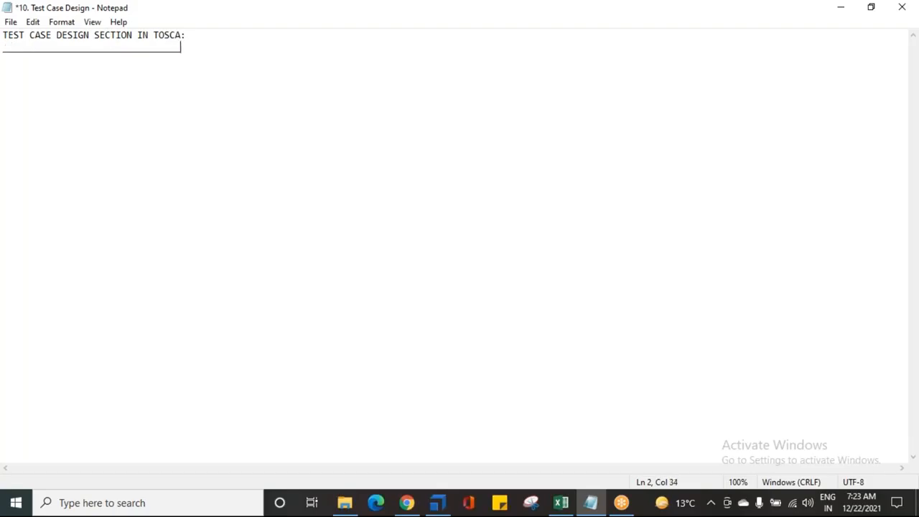
pyautogui.hotkey('ctrl', '+')
pyautogui.hotkey('ctrl', '+')
pyautogui.hotkey('ctrl', '+')
pyautogui.hotkey('ctrl', '+')
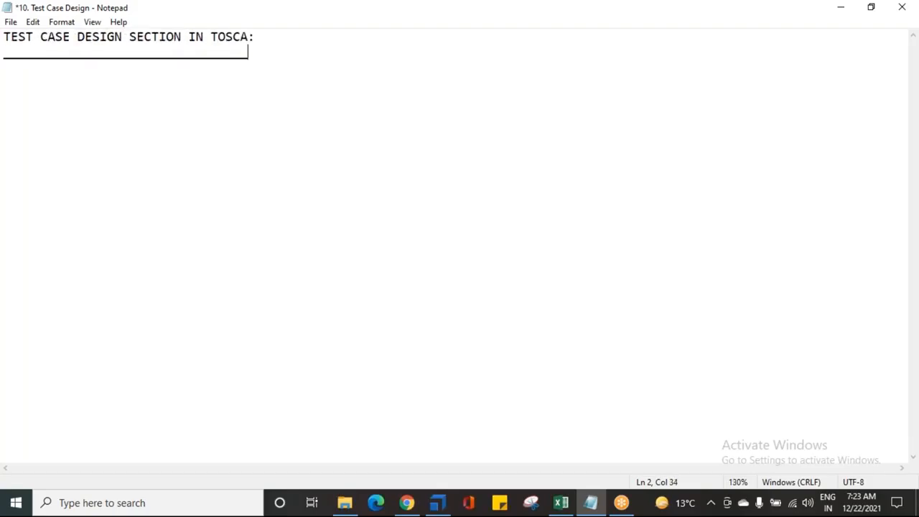
pyautogui.write('_')
pyautogui.press('Return')
pyautogui.press('Return')
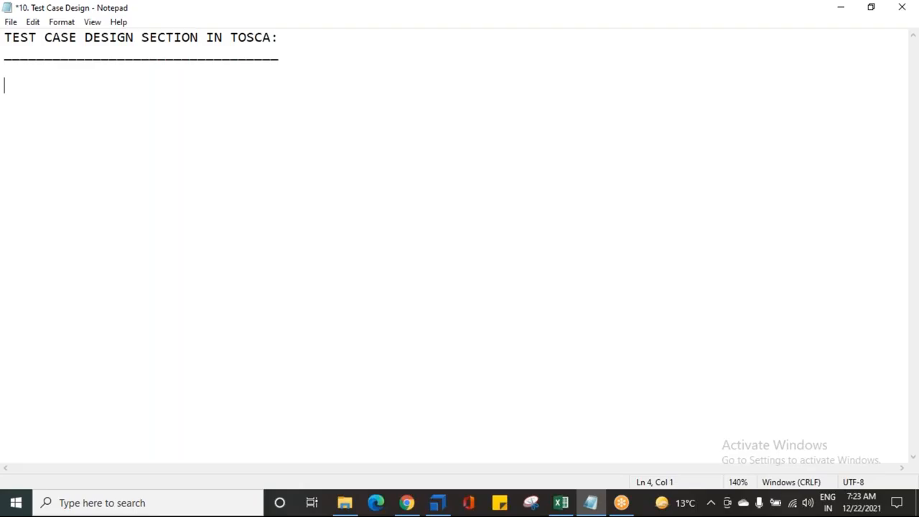
pyautogui.hotkey('ctrl', 's')
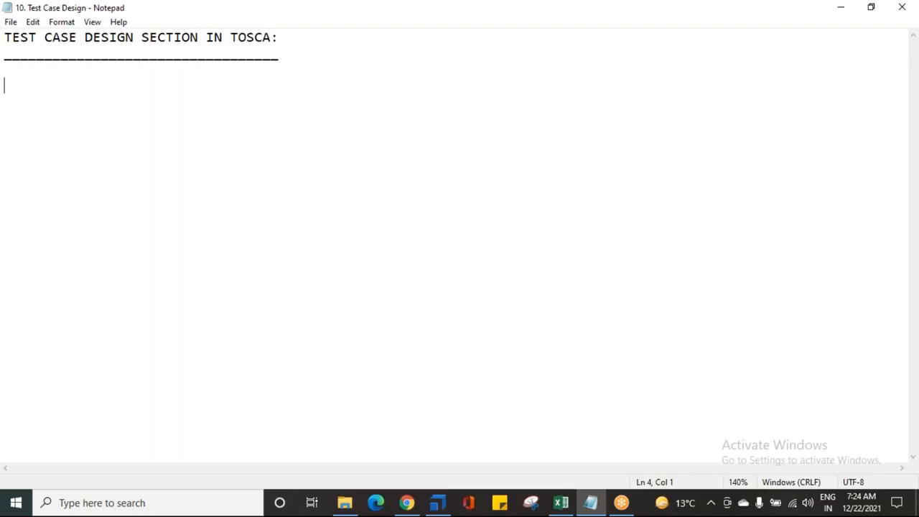
# - Write the line "CAN ALSO BE CALLED AS TCD" below the heading
pyautogui.write('CA')
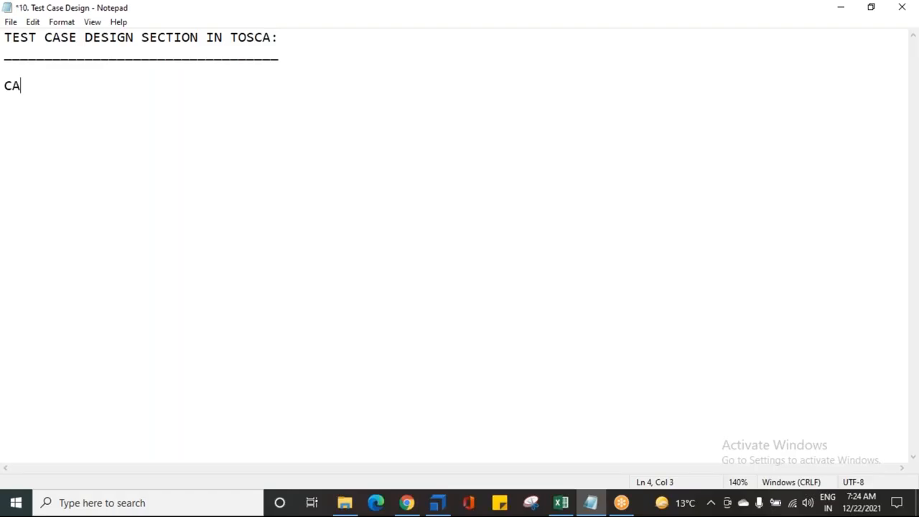
pyautogui.write('N ALSO BE C')
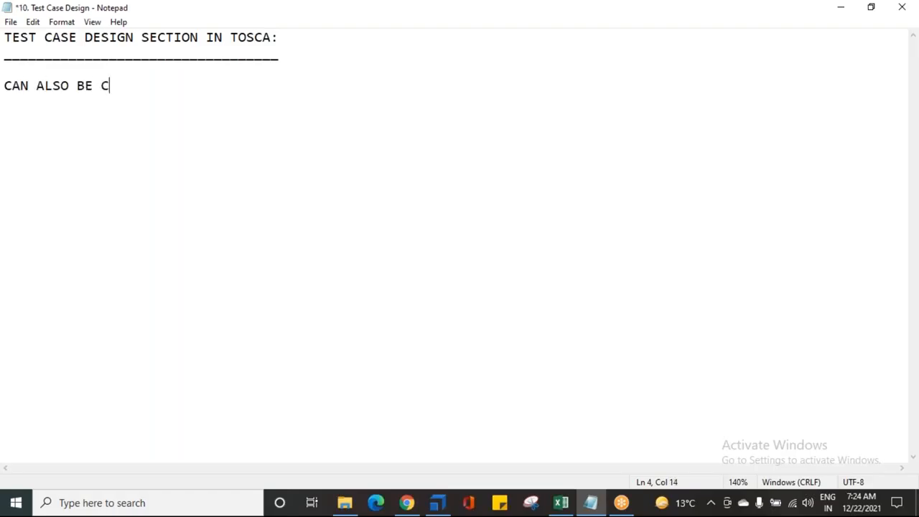
pyautogui.write('ALLED AS TCD')
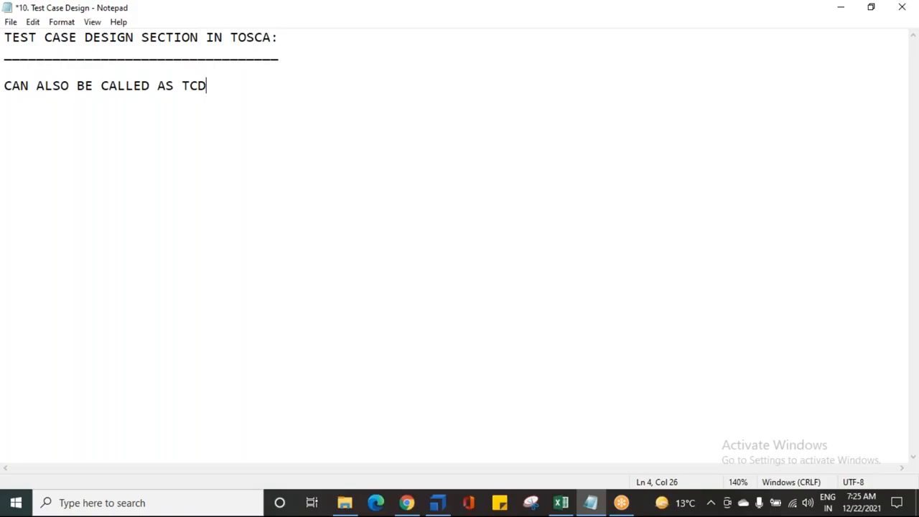
# - Start a new line and clear the underscore row beneath the heading
pyautogui.press('Return')
pyautogui.press('Up')
pyautogui.press('Up')
pyautogui.press('Up')
pyautogui.hotkey('shift', 'End')
pyautogui.write('TCD')
pyautogui.press('BackSpace')
pyautogui.press('BackSpace')
pyautogui.press('BackSpace')
pyautogui.press('Down')
pyautogui.press('Down')
pyautogui.press('Down')
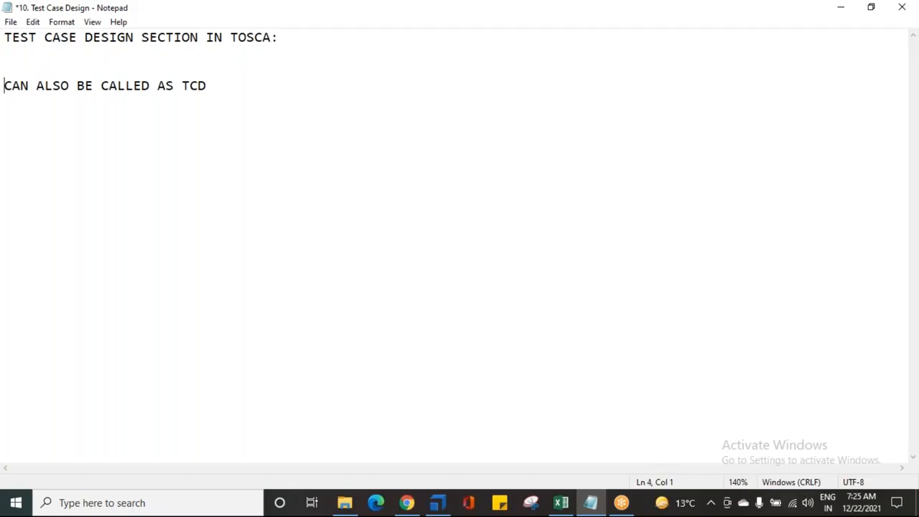
# - Write the line "--> TCD IS USED IN ORDER TO MAINTAIN THE DATA"
pyautogui.write('--')
pyautogui.write('> TCD IS ')
pyautogui.write('UDE')
pyautogui.press('BackSpace')
pyautogui.press('BackSpace')
pyautogui.write('SED ON')
pyautogui.press('BackSpace')
pyautogui.press('BackSpace')
pyautogui.write('IN ')
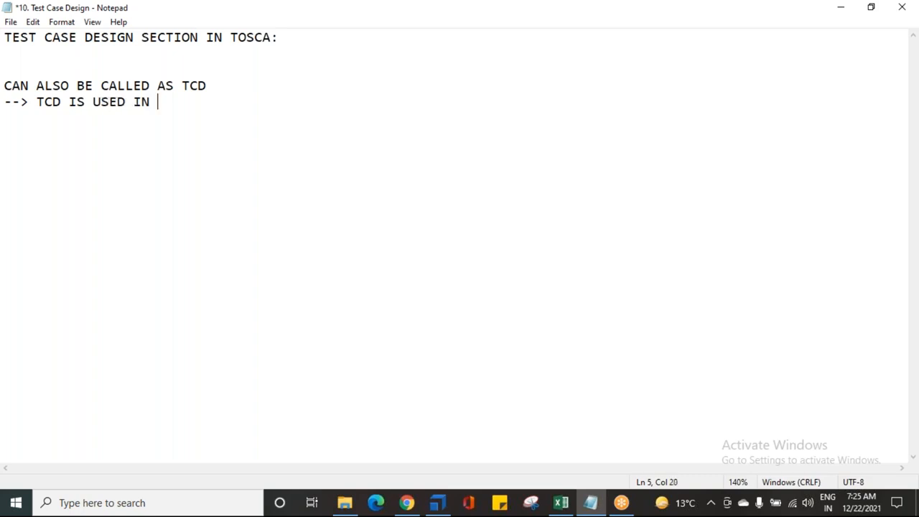
pyautogui.write('ORDER TO MAIN')
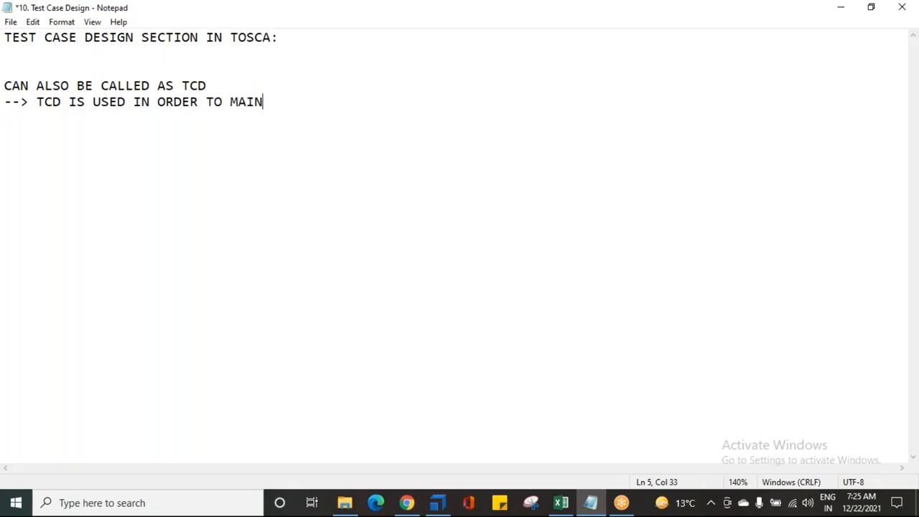
pyautogui.write('TAIN THE DATA')
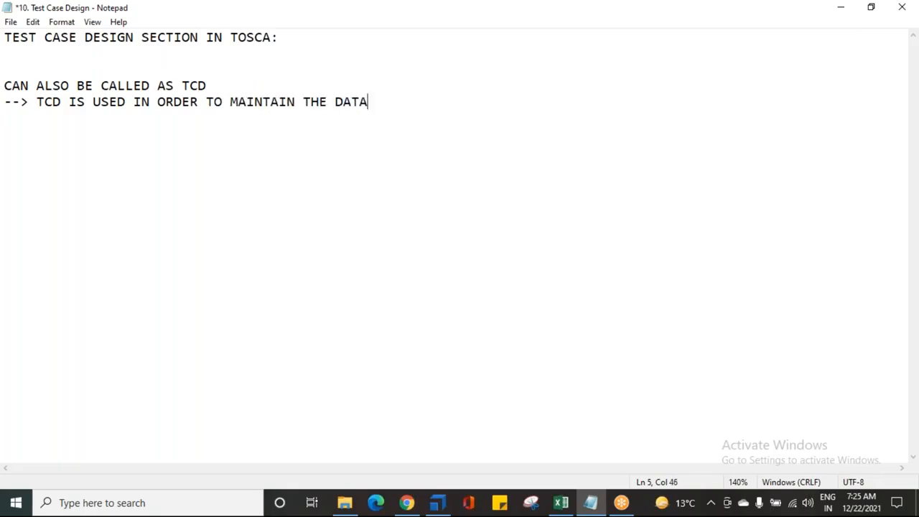
pyautogui.write(', CREATE THE D')
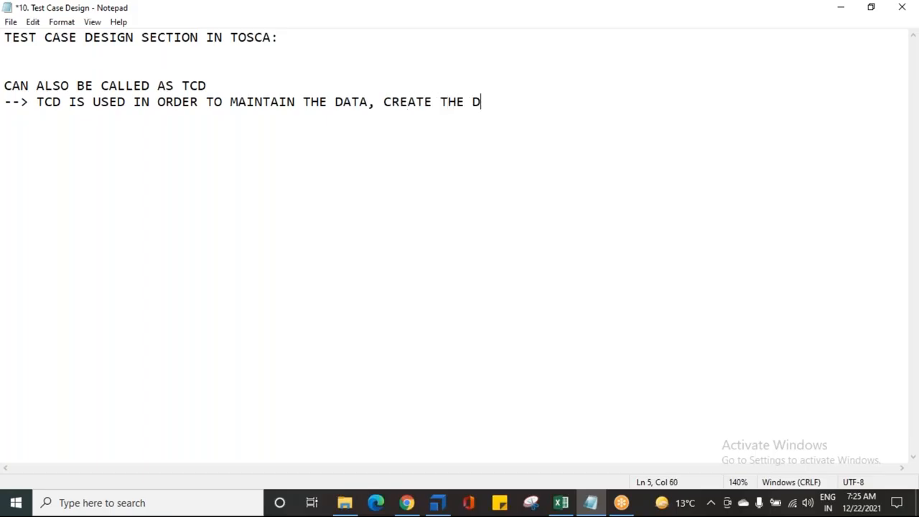
pyautogui.write('ATA, AND USE /LINK ')
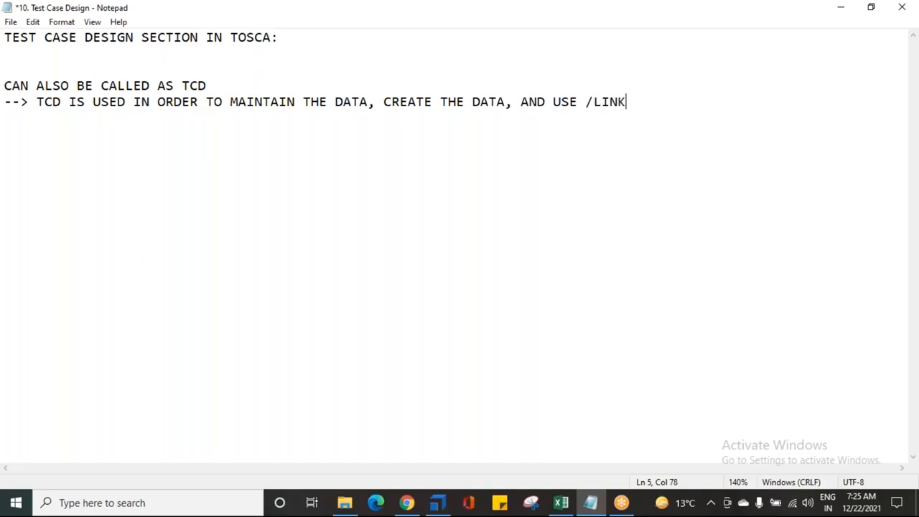
pyautogui.write('THE DATA T')
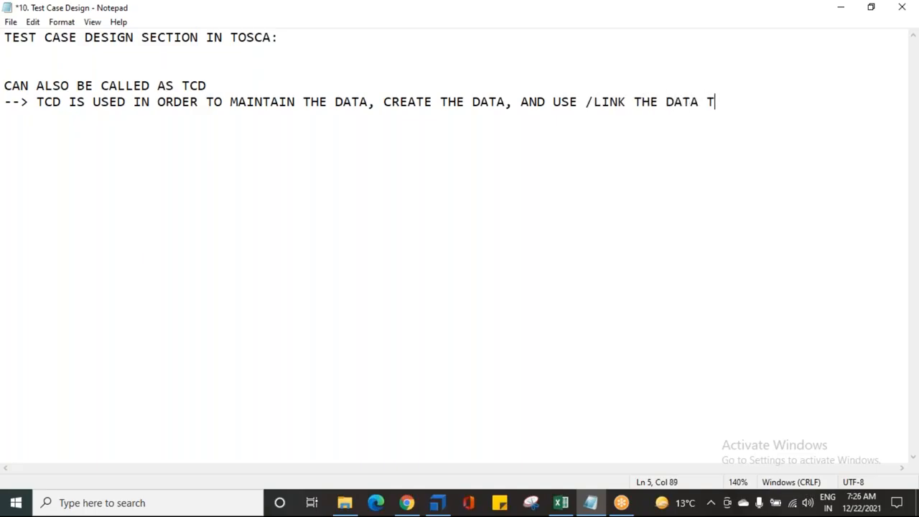
pyautogui.write('O THE TES')
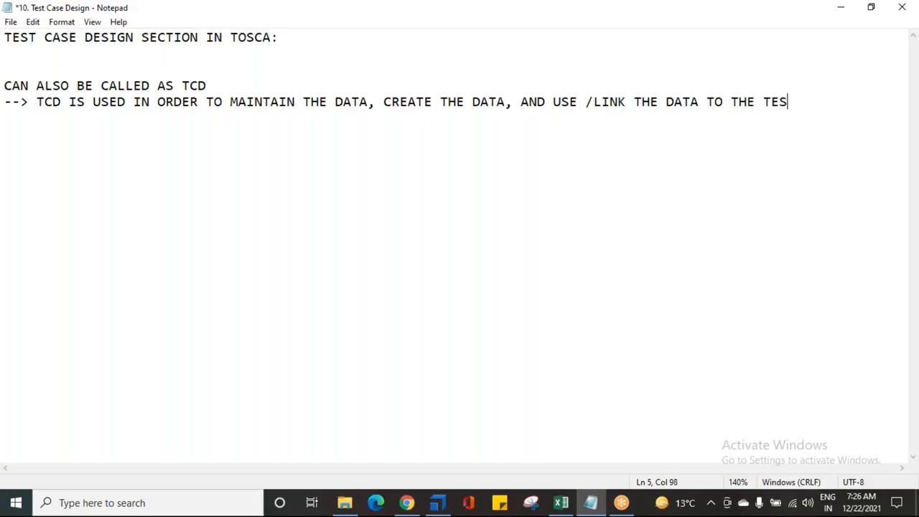
# - Extend that line with ", CREATE THE DATA, AND USE /LINK THE DATA TO THE TEST CASES"
pyautogui.write('T CASES')
pyautogui.click(688, 62)
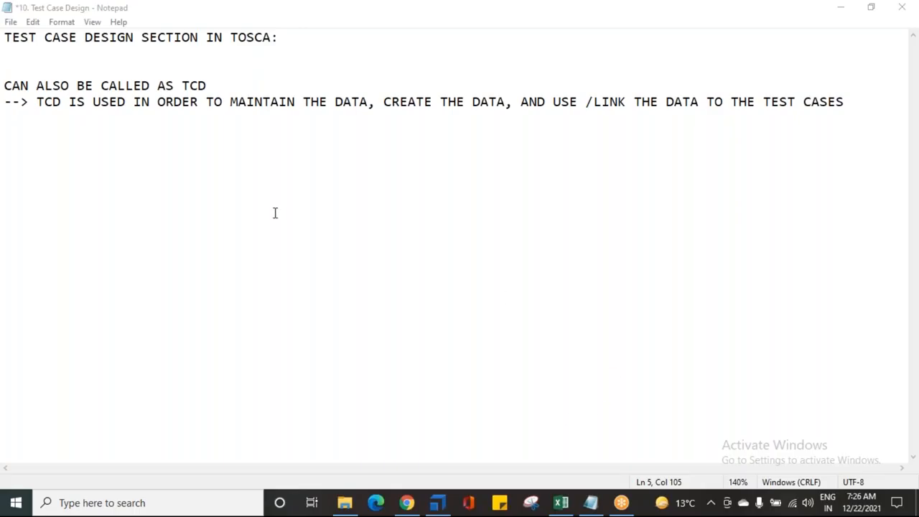
# - Prefix the alias line with "-->" and add the line "--> TCD IS A PRE DEFINED ADD IN AS PART OF STANDARD INSTALLATION"
pyautogui.click(7, 85)
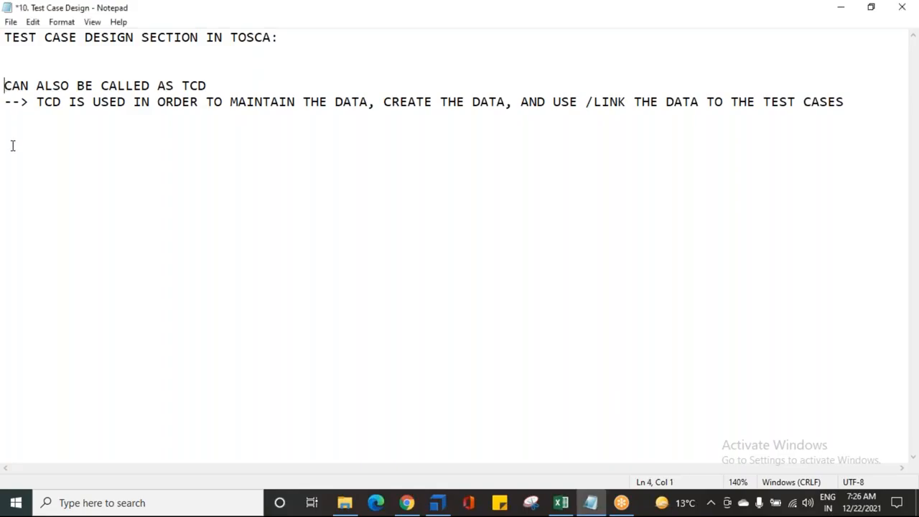
pyautogui.write('-->')
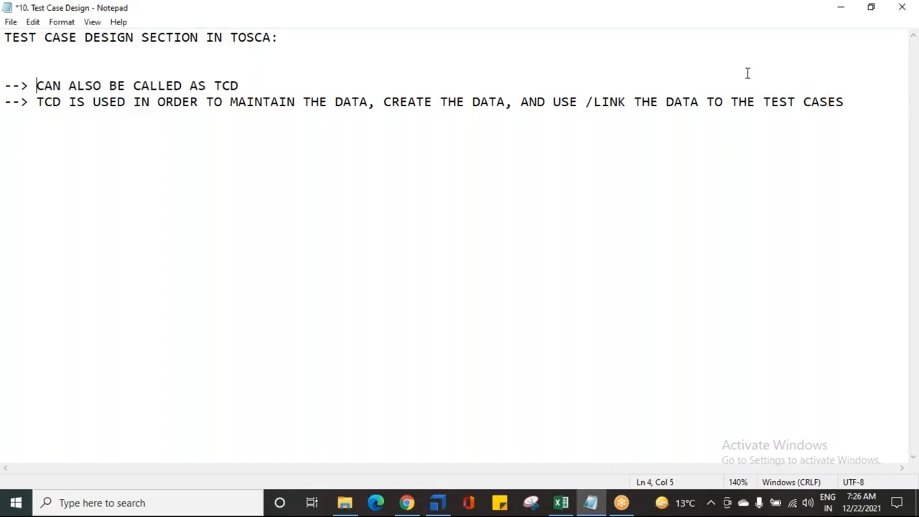
pyautogui.click(844, 104)
pyautogui.press('Return')
pyautogui.write('--> TCD IS A PRE DEFINED ADD IN AS PART OF STANDARD INSTALLATION')
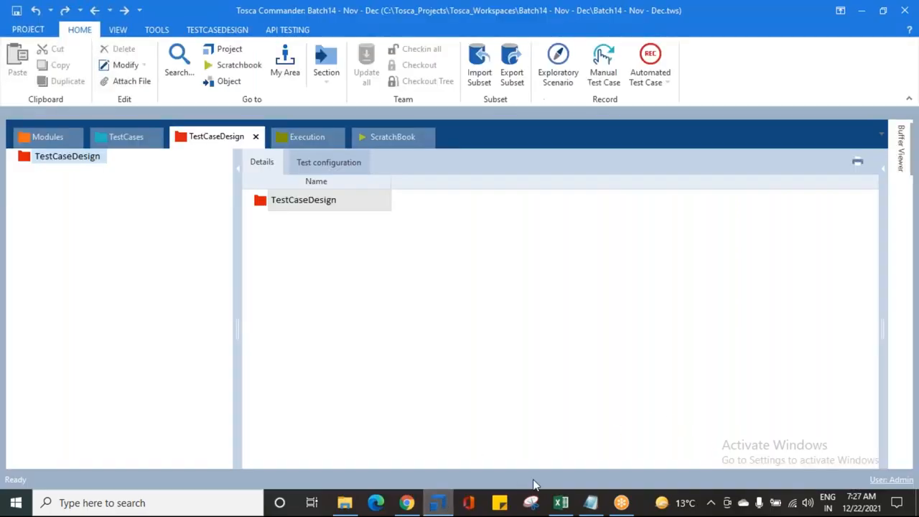
pyautogui.click(438, 502)
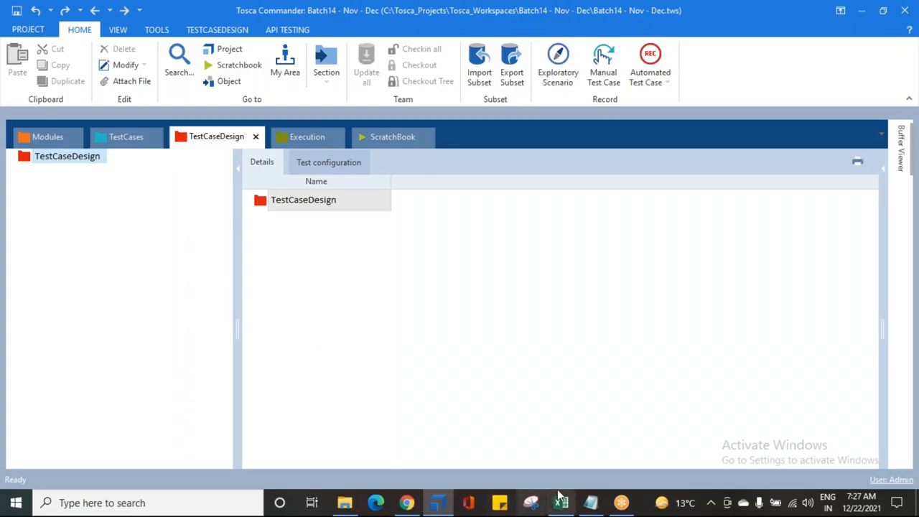
pyautogui.click(591, 503)
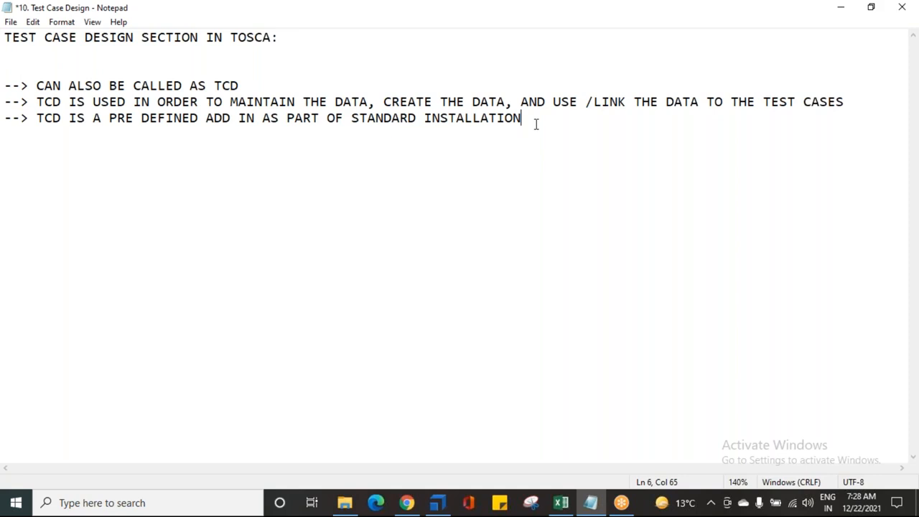
# - Add the line "--> CAN ALSO BE CALLED AS DATA DRIVEN TESTING / FRAMEWORK"
pyautogui.press('Return')
pyautogui.write('--> CAN ALSO VE')
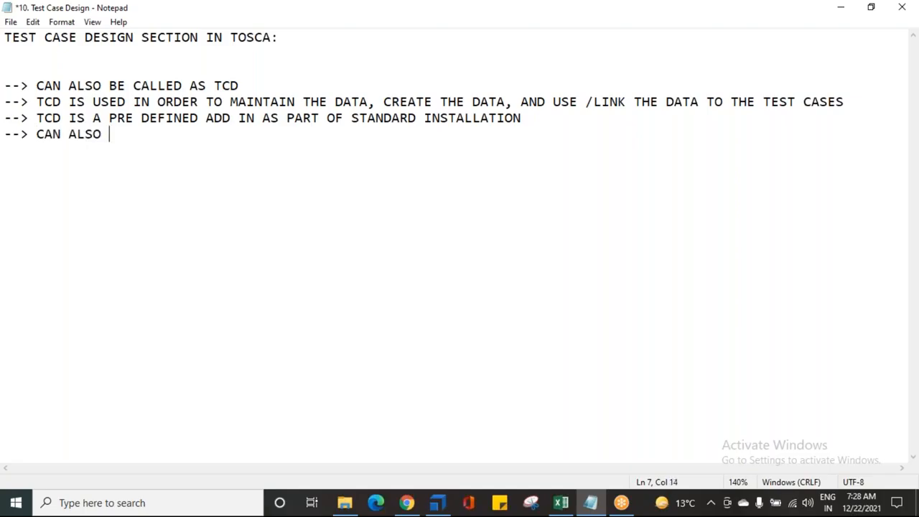
pyautogui.press('BackSpace')
pyautogui.press('BackSpace')
pyautogui.write('BE CALLED AS ')
pyautogui.write('DSA')
pyautogui.press('BackSpace')
pyautogui.press('BackSpace')
pyautogui.write('AT')
pyautogui.write('DR')
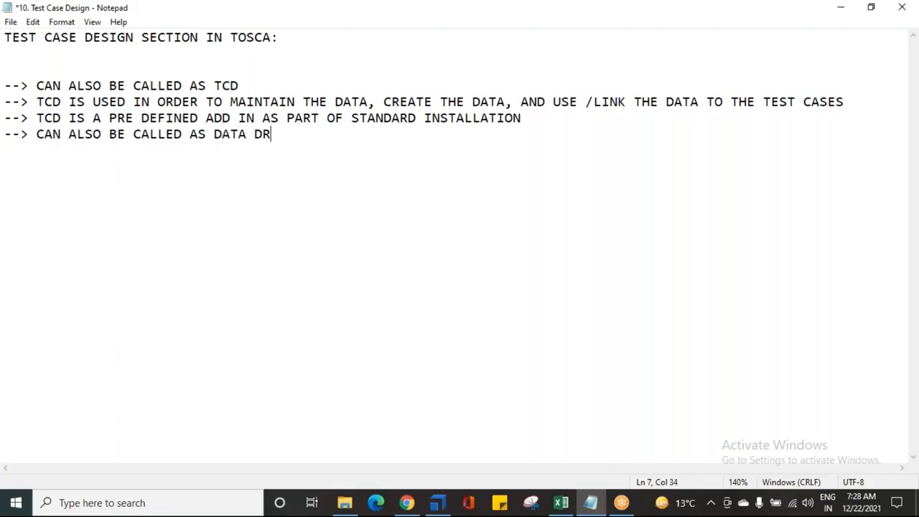
pyautogui.write('IVEN TESTING')
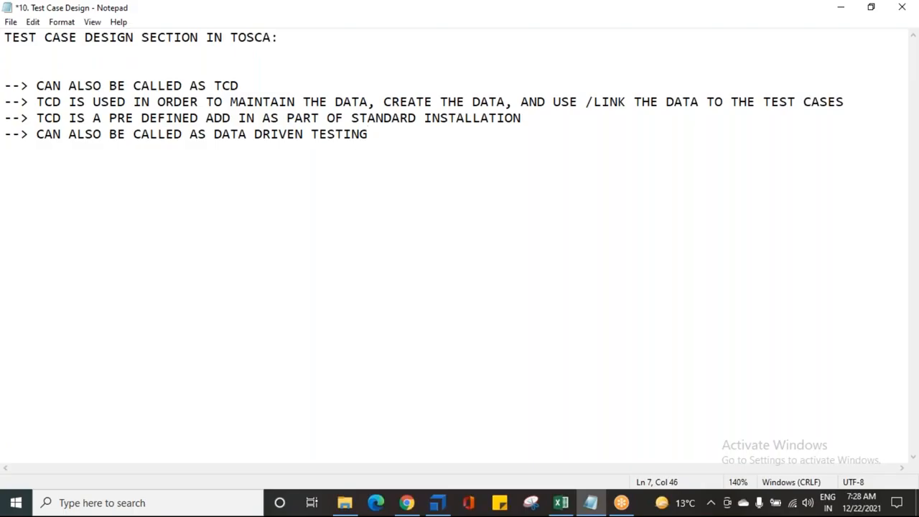
pyautogui.write('/ FRAMEWORK')
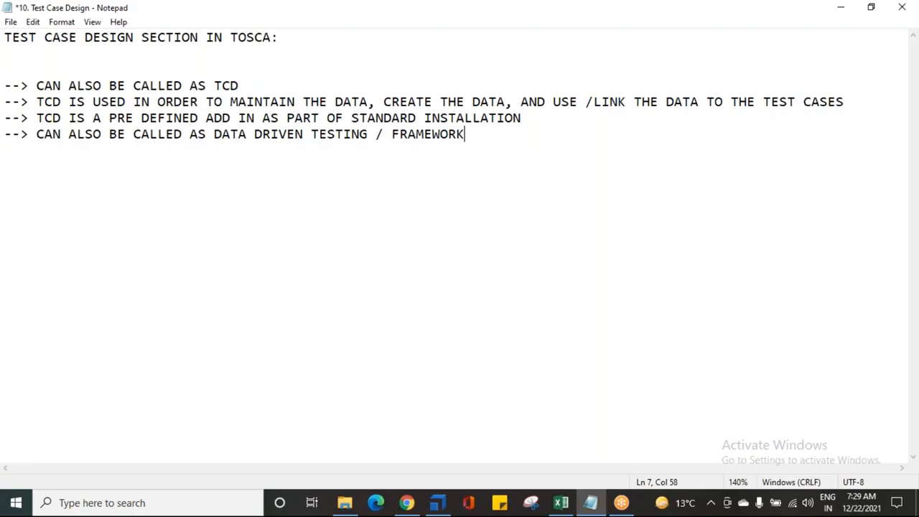
# - Switch to Tosca Commander and browse several test cases in the TestCases section
pyautogui.click(439, 498)
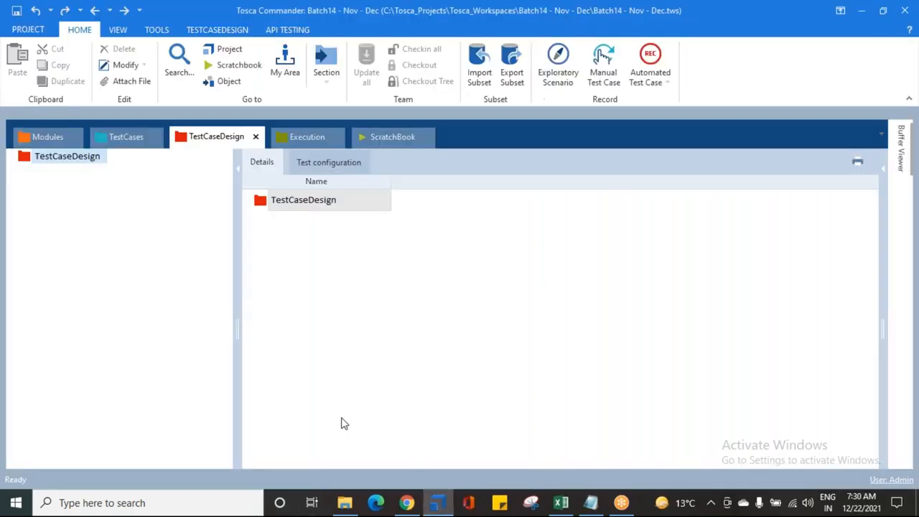
pyautogui.click(119, 136)
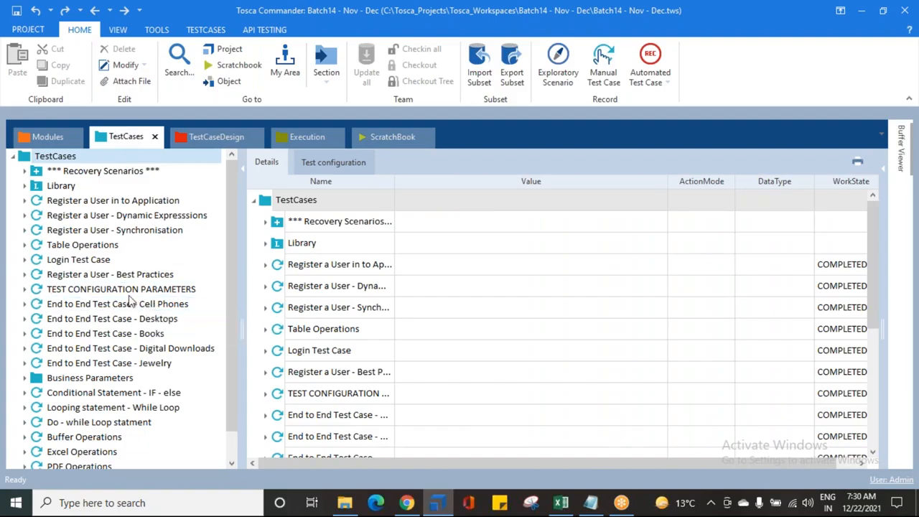
pyautogui.click(115, 291)
pyautogui.click(114, 305)
pyautogui.click(103, 318)
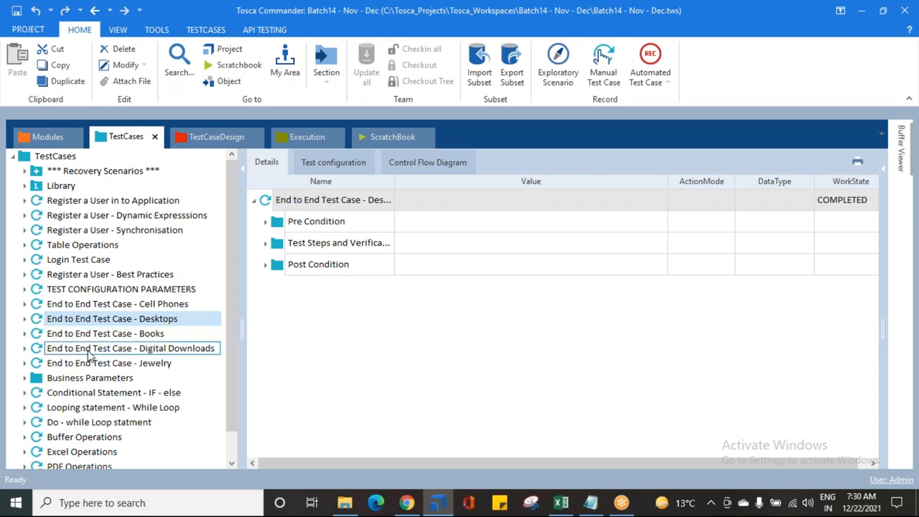
pyautogui.click(57, 215)
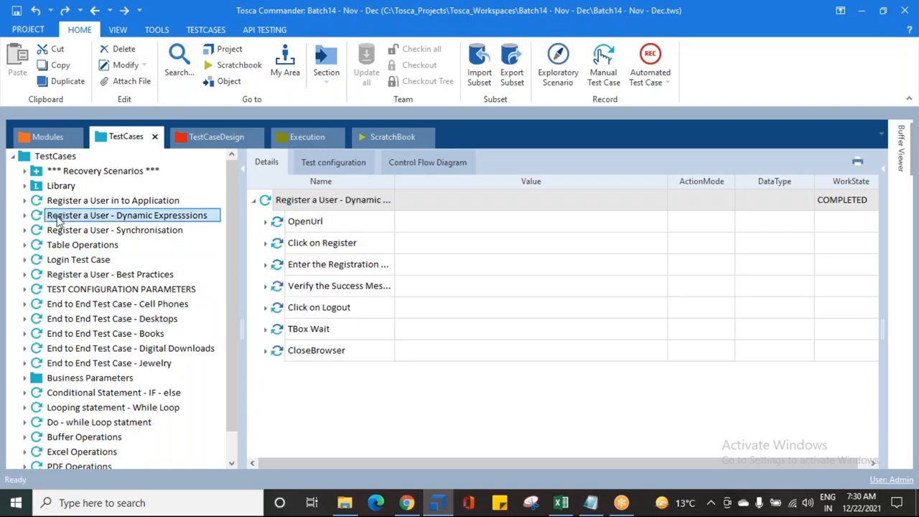
# - Browse the test cases and the Business Parameters folder, then open the TestCaseDesign section
pyautogui.click(66, 229)
pyautogui.scroll(-1, 61, 287)
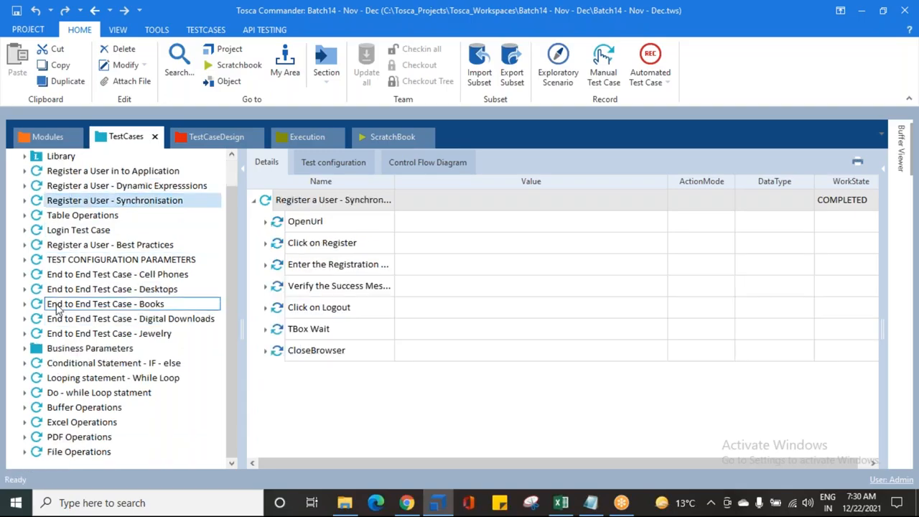
pyautogui.click(24, 348)
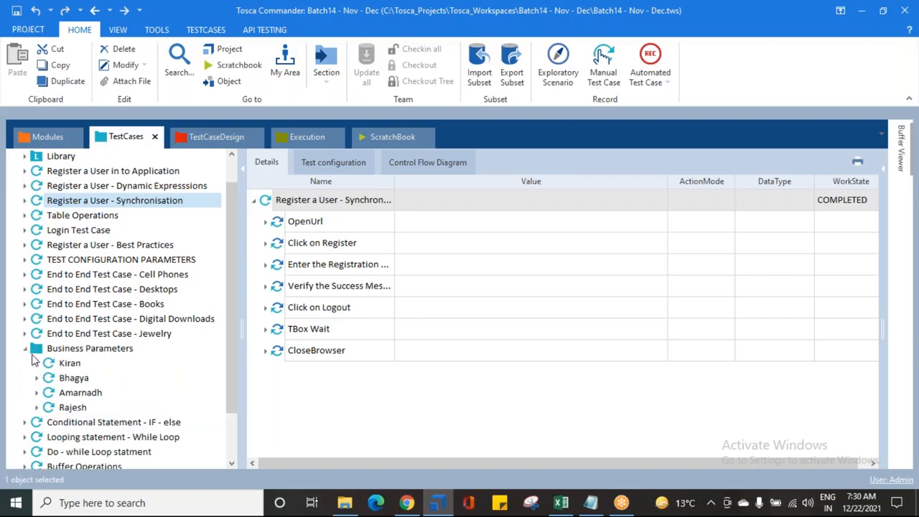
pyautogui.click(24, 349)
pyautogui.scroll(1, 57, 272)
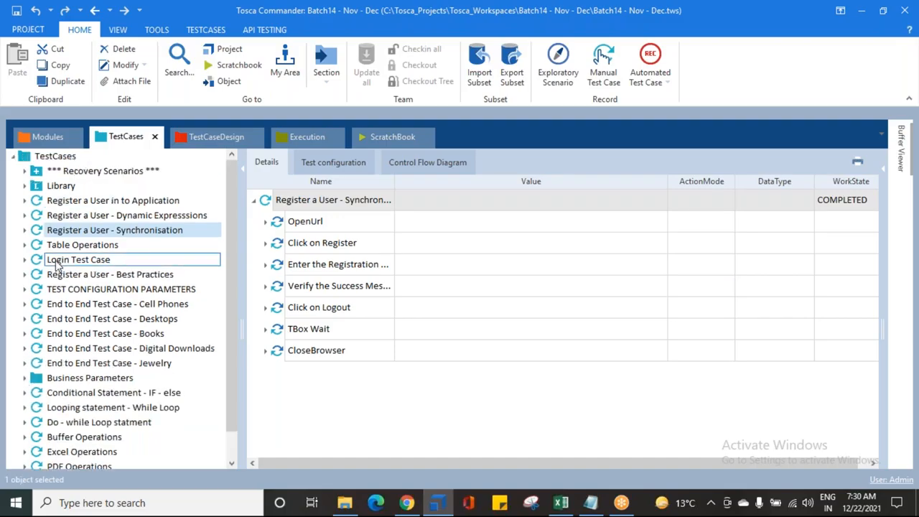
pyautogui.click(39, 157)
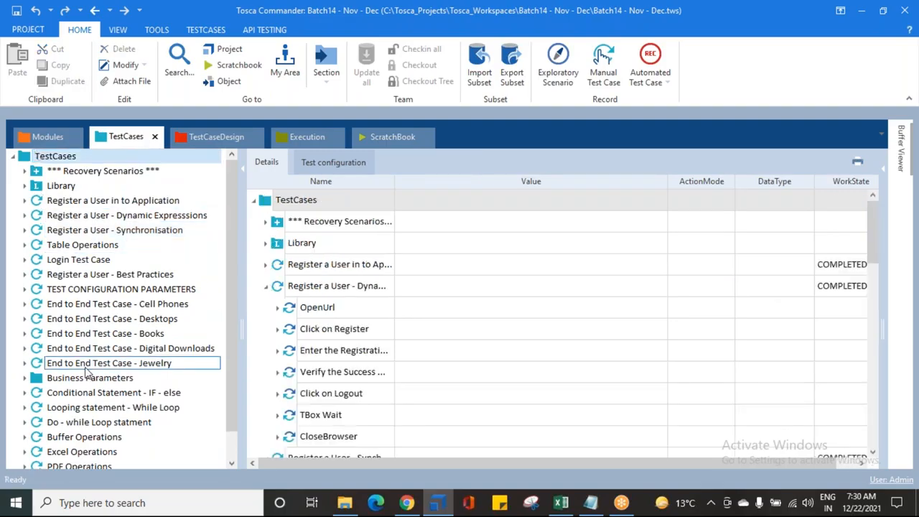
pyautogui.click(58, 202)
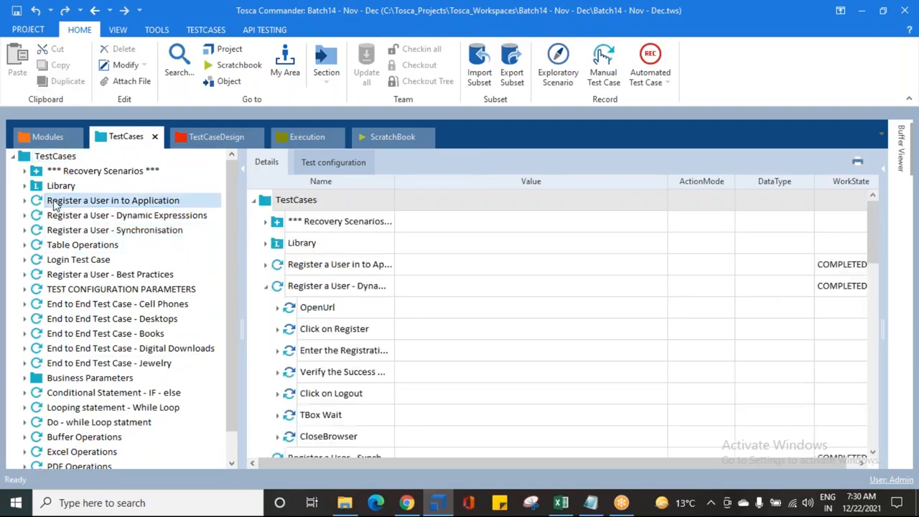
pyautogui.keyDown('shift'); pyautogui.click(67, 364); pyautogui.keyUp('shift')
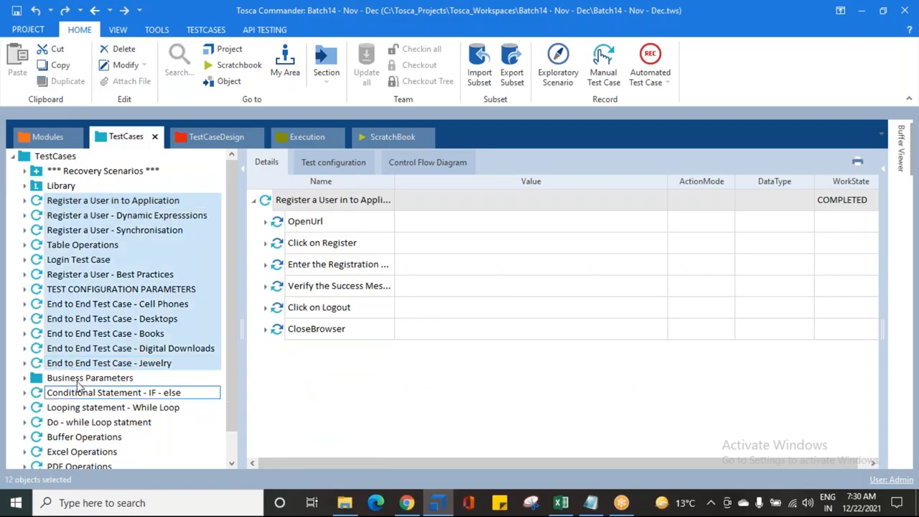
pyautogui.click(83, 378)
pyautogui.scroll(-1, 82, 378)
pyautogui.click(81, 364)
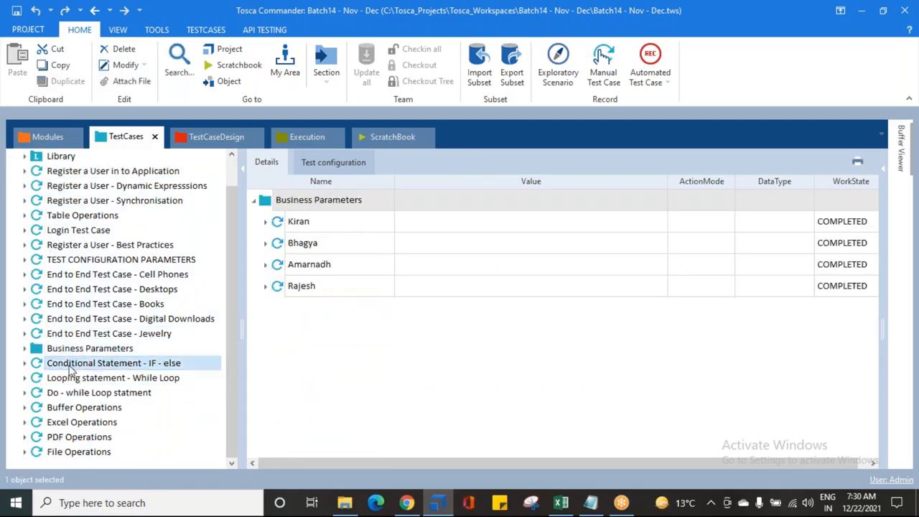
pyautogui.keyDown('shift'); pyautogui.click(66, 456); pyautogui.keyUp('shift')
pyautogui.keyDown('ctrl'); pyautogui.click(75, 247); pyautogui.keyUp('ctrl')
pyautogui.scroll(1, 75, 248)
pyautogui.click(66, 203)
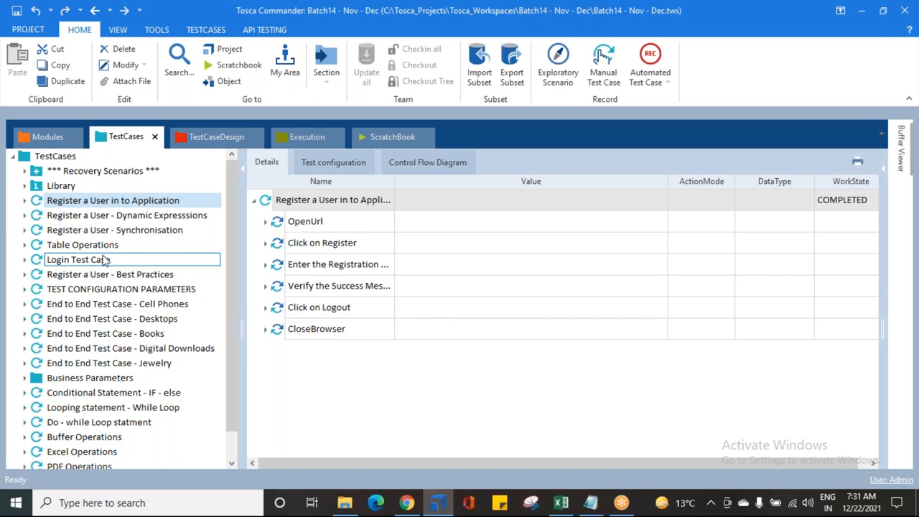
pyautogui.click(208, 140)
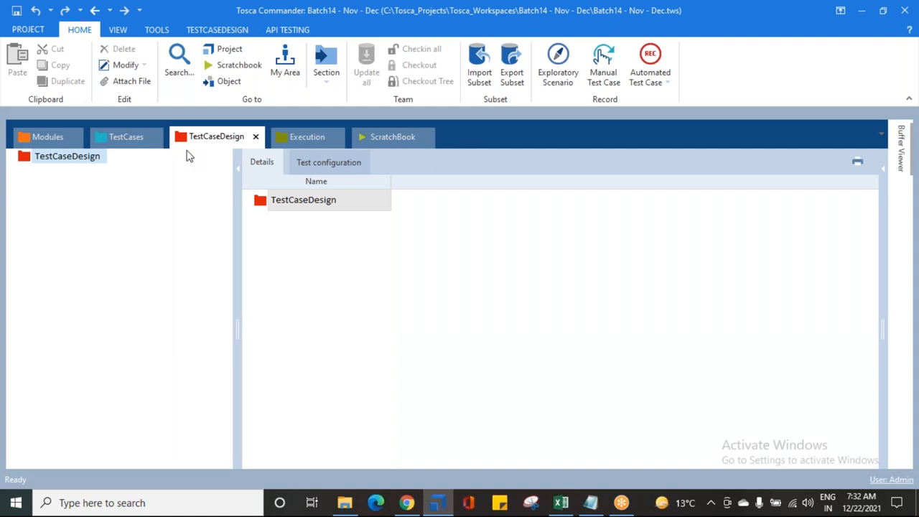
# - Switch to Notepad and save the TCD notes file
pyautogui.click(593, 504)
pyautogui.click(125, 85)
pyautogui.hotkey('ctrl', 's')
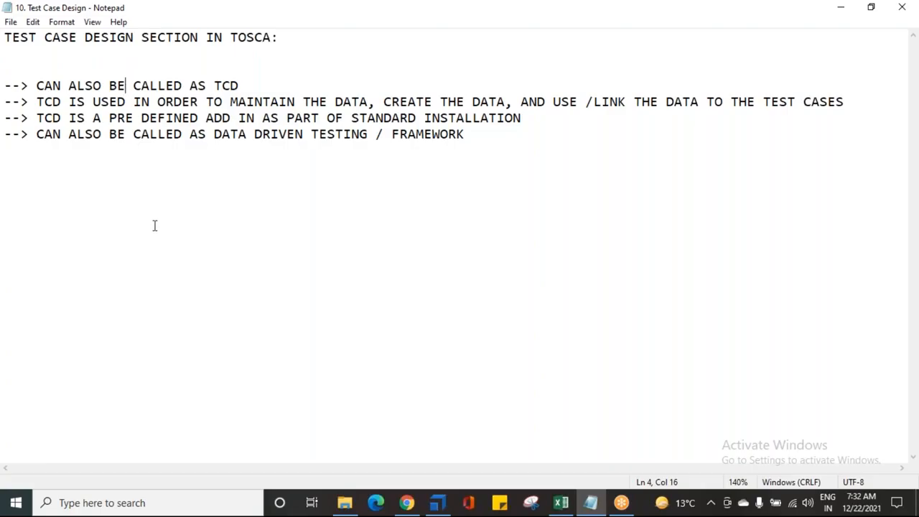
pyautogui.click(494, 141)
pyautogui.click(635, 19)
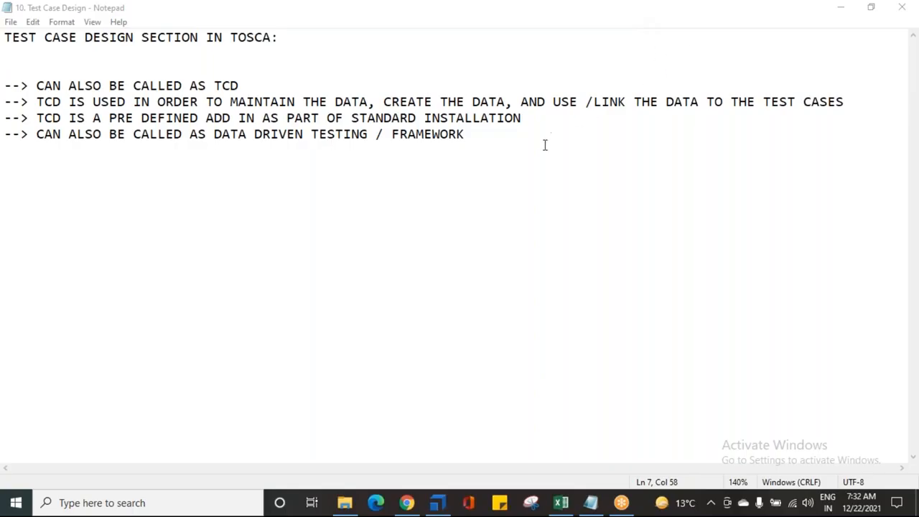
pyautogui.click(487, 140)
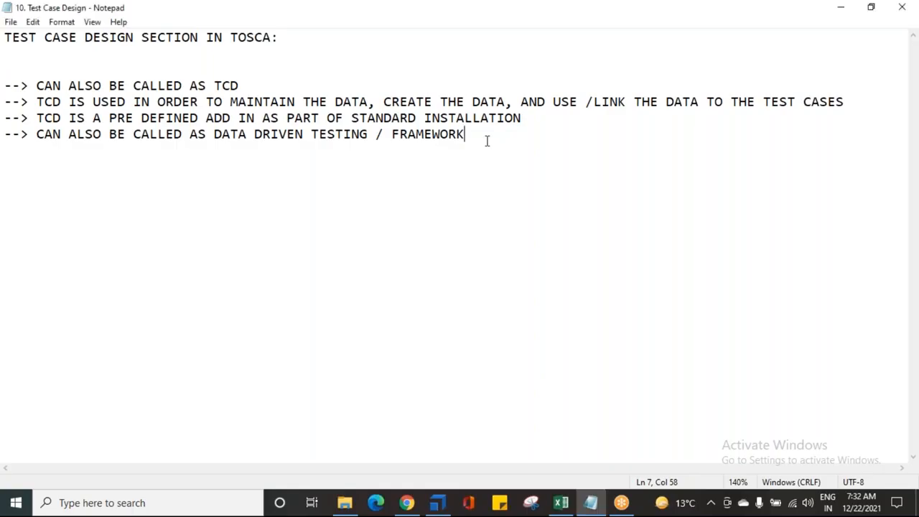
# - Add the heading "COMPONENTS / TERMINOLOGIES USED IN TCD:" after a blank line
pyautogui.press('Return')
pyautogui.press('Return')
pyautogui.write('COMPONENTS / TERMINOLOGIES USED IN TCD:')
pyautogui.press('Return')
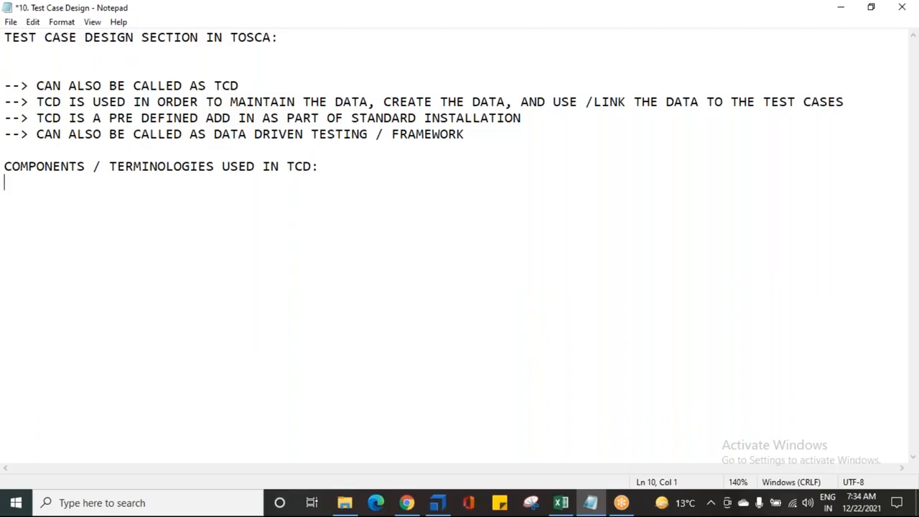
# - List the components "1. TEST SHEETS", "2. ATTRIBUTES" and "3. INSTANCES" under the heading
pyautogui.press('Return')
pyautogui.write('1. TETS')
pyautogui.press('BackSpace')
pyautogui.press('BackSpace')
pyautogui.write('ST SHEETS')
pyautogui.press('Return')
pyautogui.write('2. ATTRIBUY')
pyautogui.press('BackSpace')
pyautogui.write('TES')
pyautogui.press('Return')
pyautogui.write('3')
pyautogui.press('BackSpace')
pyautogui.write('3. INSTANCES')
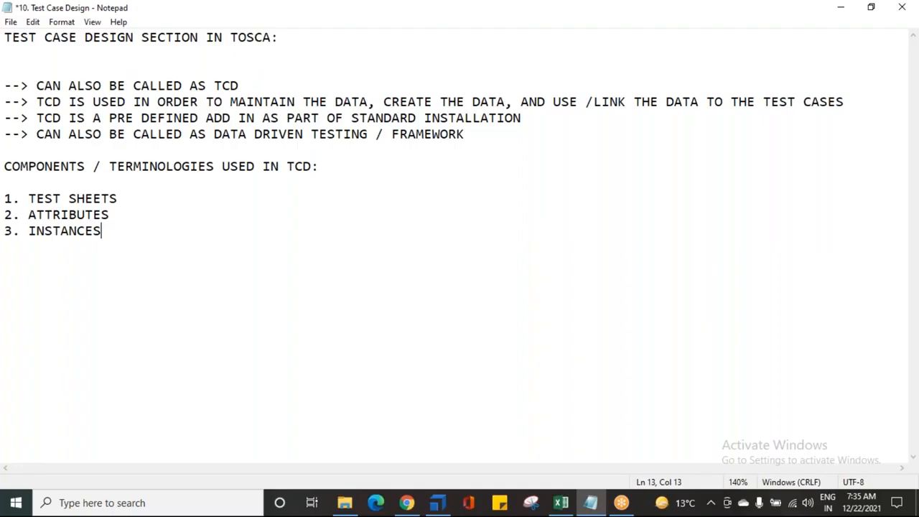
# - Add the line "--> FOR EACH AND EVERY REQUIREMENT / FUNCTIONALITY IN THE APPLICATION U CAN CREATE THE DATA IN TCD"
pyautogui.press('Return')
pyautogui.press('Return')
pyautogui.write('--> FOR EACH AND ')
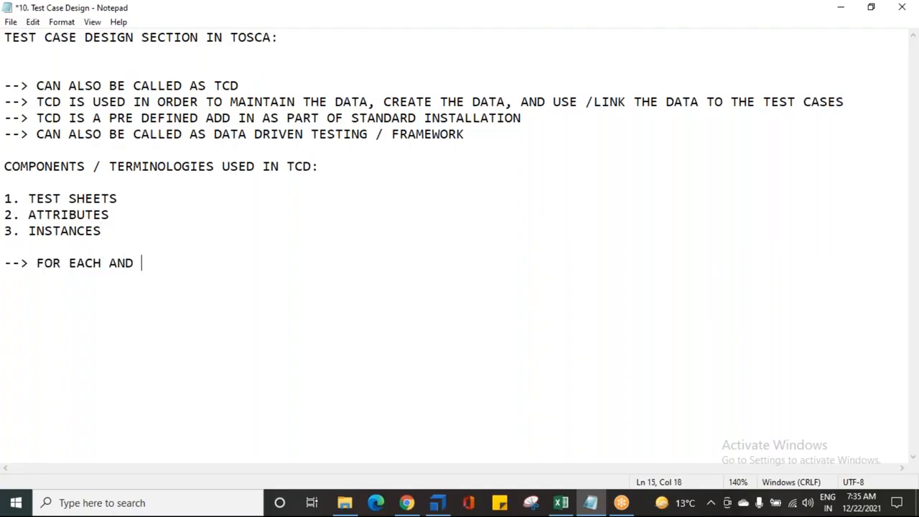
pyautogui.write('EVERY REQU')
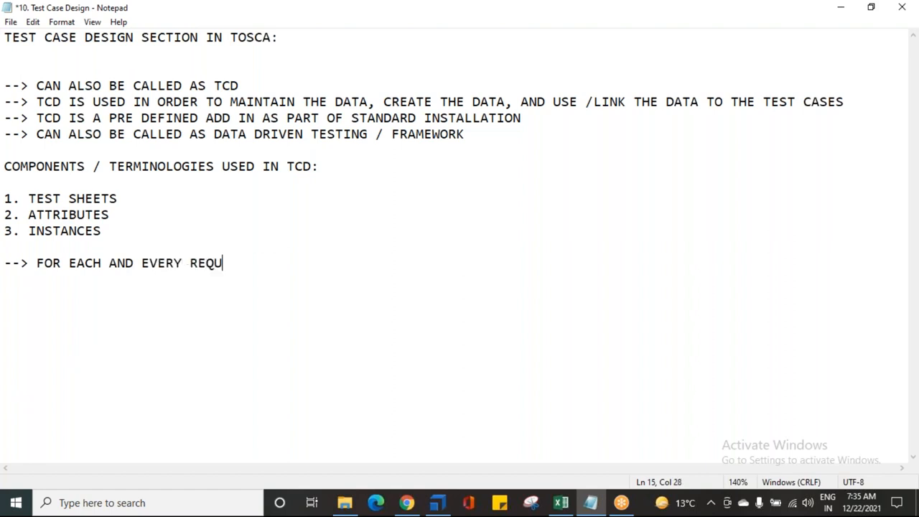
pyautogui.write('IREMENT /')
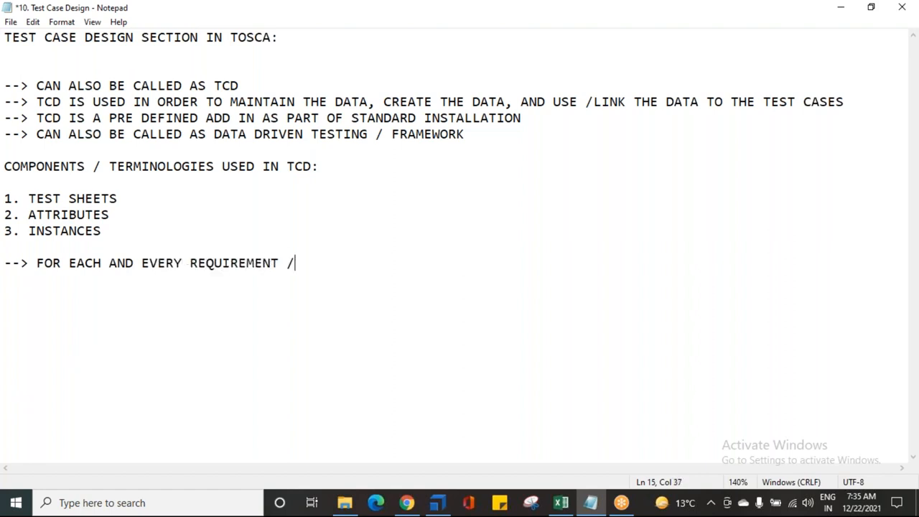
pyautogui.write(' FUNCTIONAL')
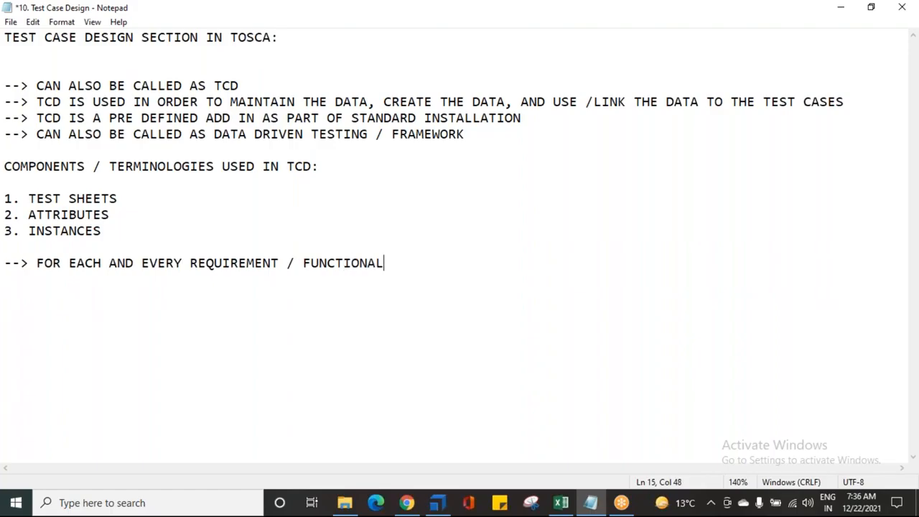
pyautogui.write('ITY IN THE APPLOICA')
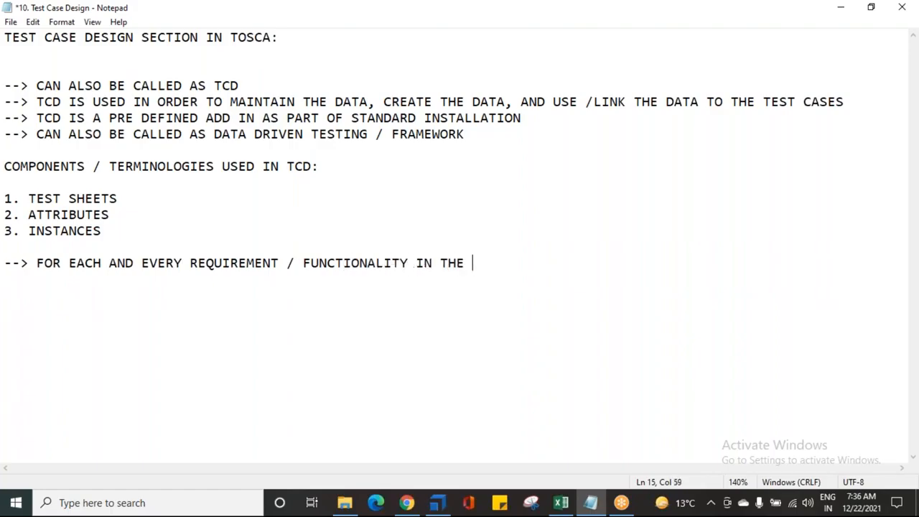
pyautogui.press('BackSpace')
pyautogui.press('BackSpace')
pyautogui.press('BackSpace')
pyautogui.press('BackSpace')
pyautogui.write('ICATION ')
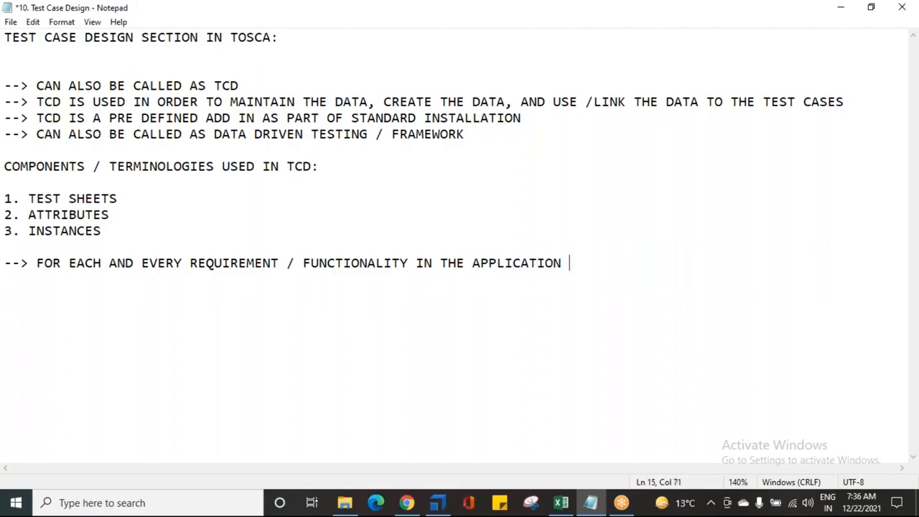
pyautogui.write('U CAN CREATE TE')
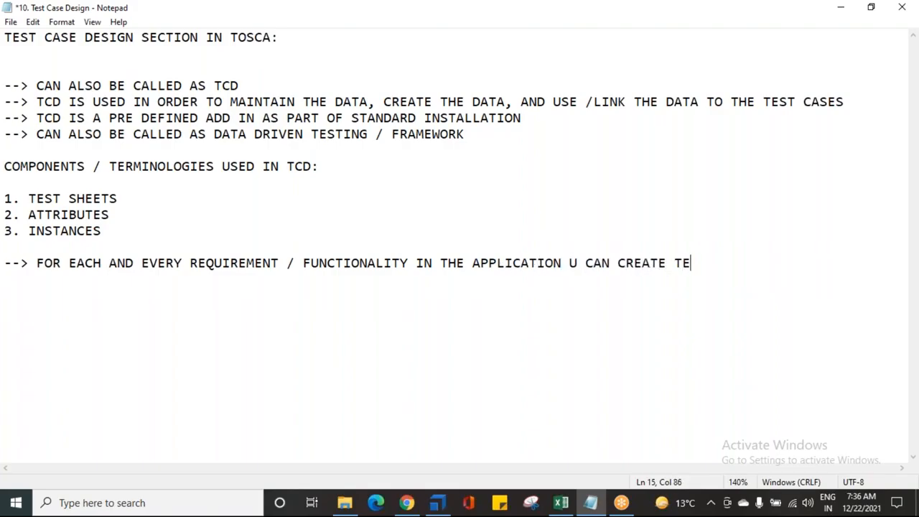
pyautogui.press('BackSpace')
pyautogui.write('HE DATA IN TCD')
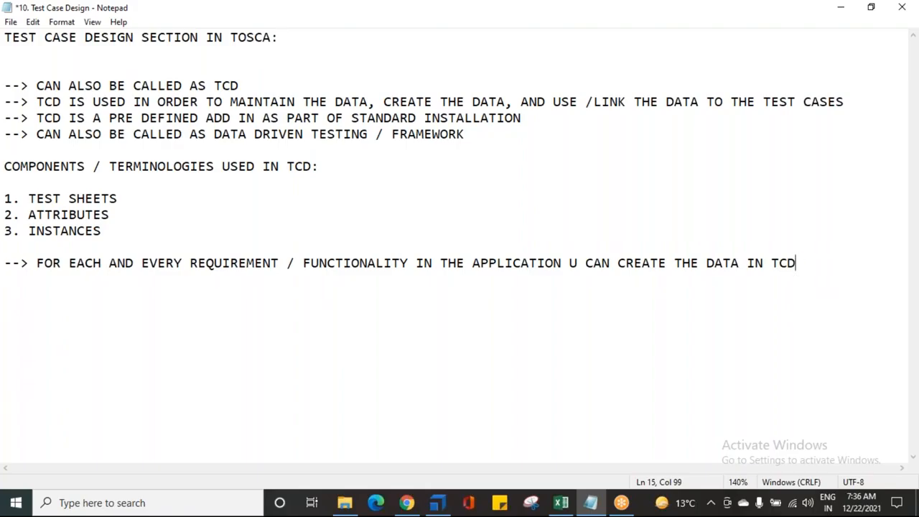
# - Highlight the requirement sentence and the three-item component list for emphasis
pyautogui.moveTo(570, 262); pyautogui.dragTo(798, 262)
pyautogui.moveTo(564, 263); pyautogui.dragTo(36, 262)
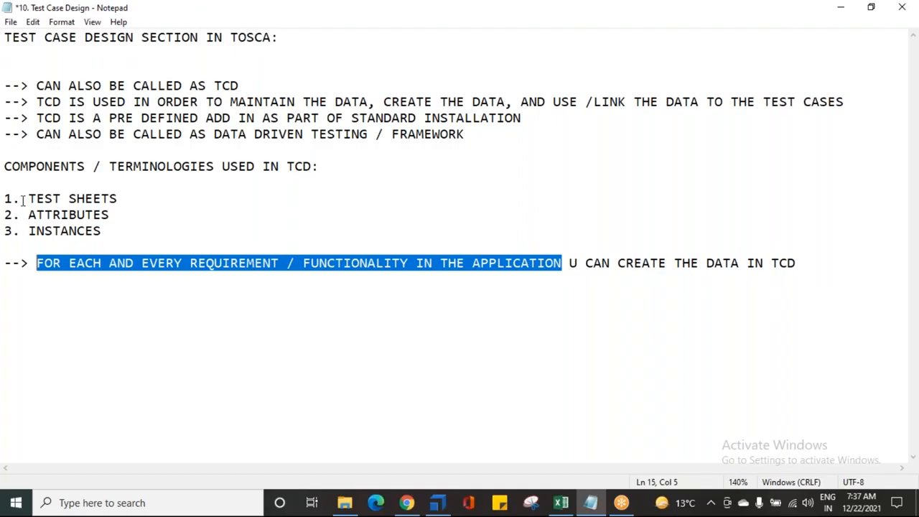
pyautogui.moveTo(10, 195); pyautogui.dragTo(101, 231)
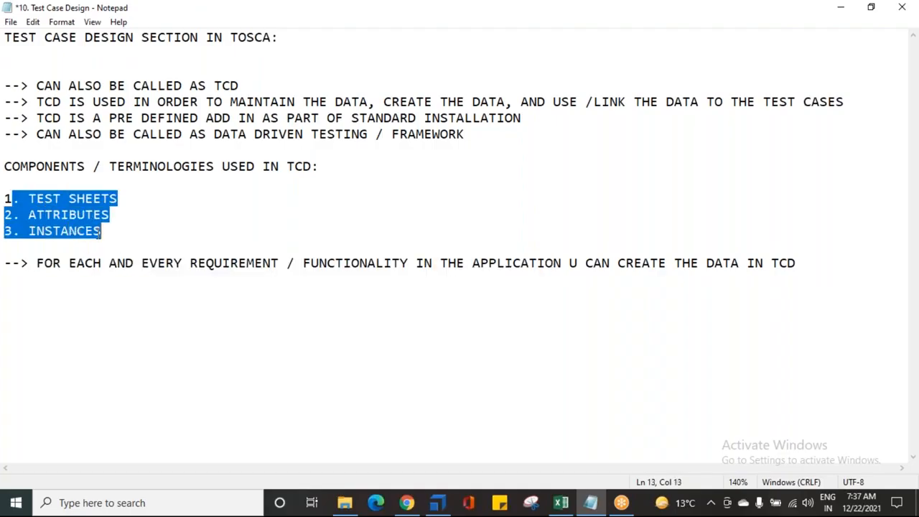
pyautogui.click(58, 200)
pyautogui.click(134, 199)
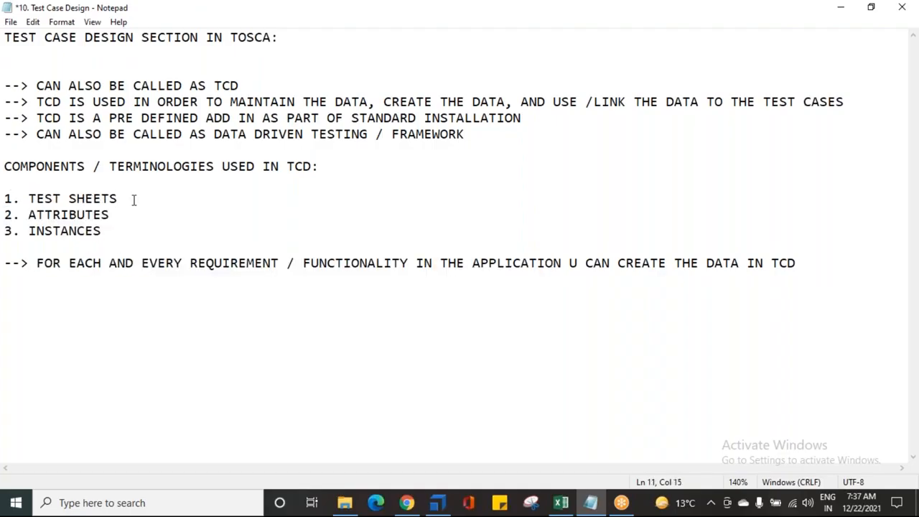
# - Append "--> ACTS LIKE A SOURCE / PRE DEFINED TEMPLATE TO START CREATING THE DATA" to the TEST SHEETS item
pyautogui.write('--> ACTS LIKA')
pyautogui.press('BackSpace')
pyautogui.press('BackSpace')
pyautogui.write('E A ')
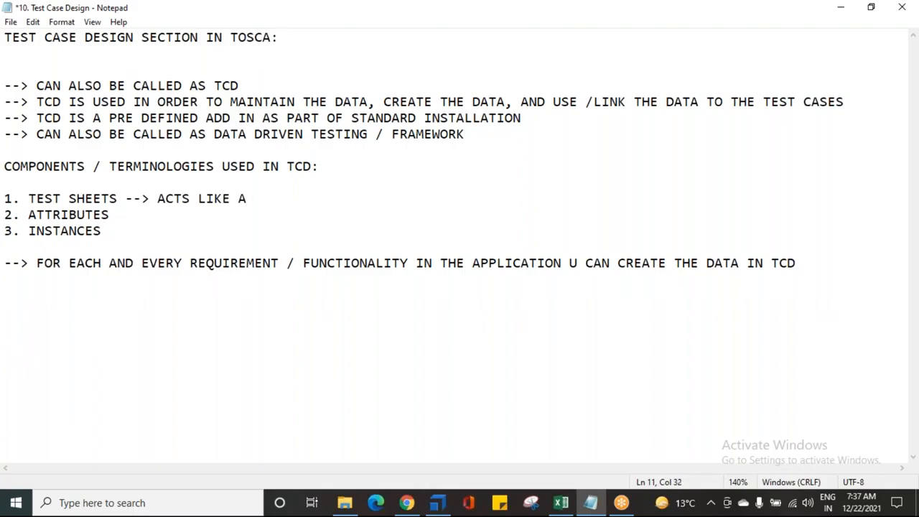
pyautogui.write('SOURCE / TE')
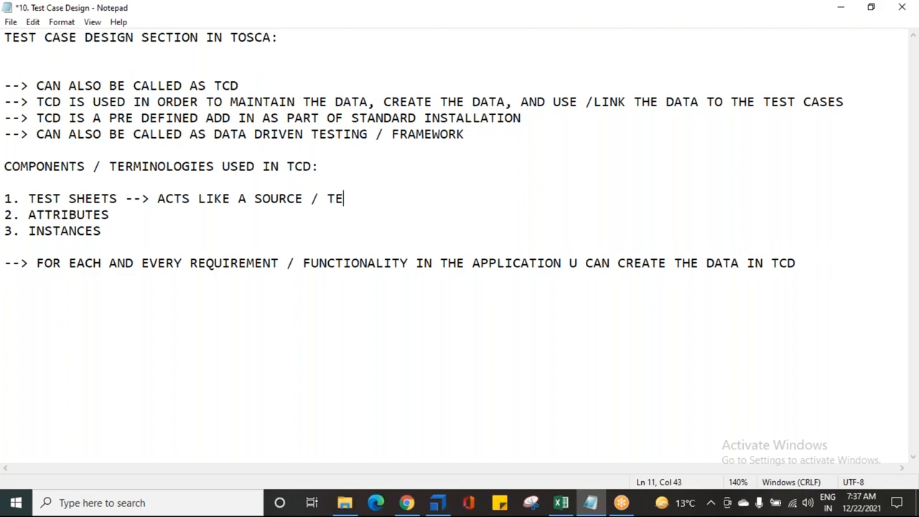
pyautogui.press('BackSpace')
pyautogui.press('BackSpace')
pyautogui.write('PRE DEINED')
pyautogui.press('BackSpace')
pyautogui.press('BackSpace')
pyautogui.press('BackSpace')
pyautogui.press('BackSpace')
pyautogui.write('FINED TEMPL')
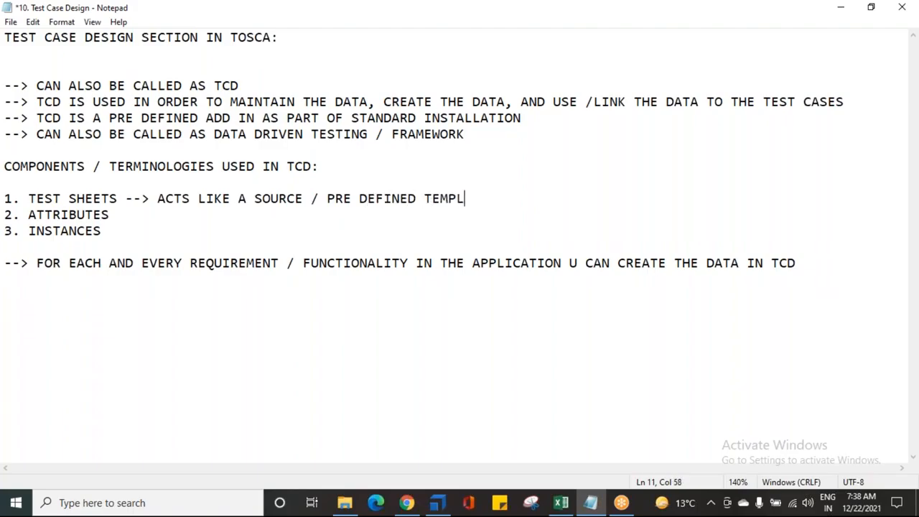
pyautogui.write('ATE TO SRAT')
pyautogui.press('BackSpace')
pyautogui.press('BackSpace')
pyautogui.press('BackSpace')
pyautogui.write('RTART')
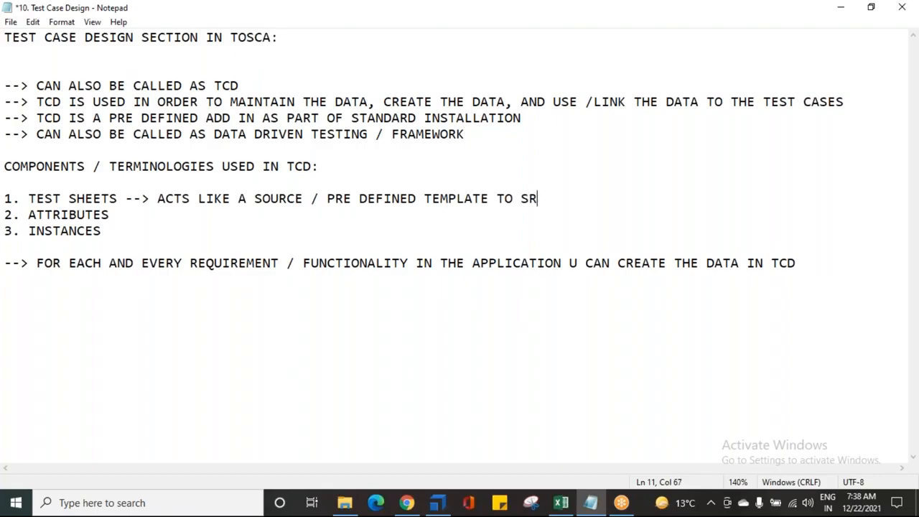
pyautogui.press('Left')
pyautogui.press('Left')
pyautogui.press('Left')
pyautogui.press('Left')
pyautogui.press('Left')
pyautogui.press('BackSpace')
pyautogui.press('End')
pyautogui.write('CRETAING TE')
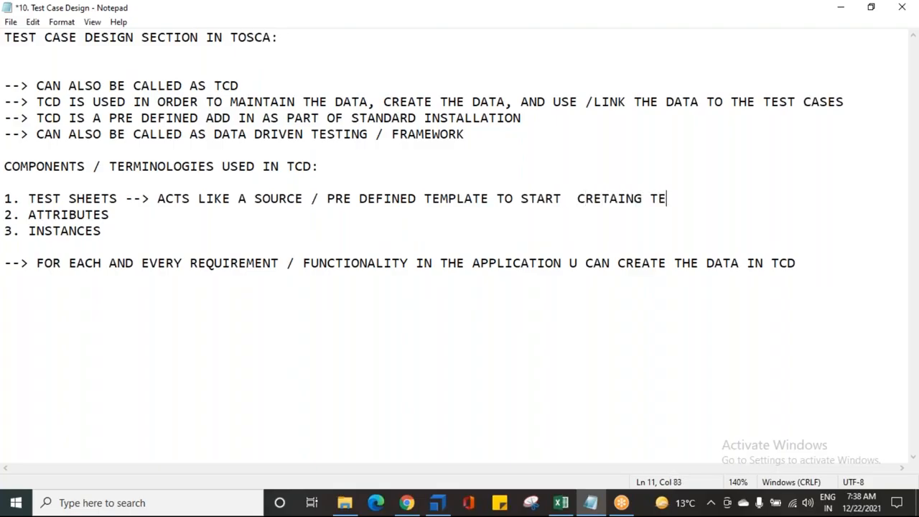
pyautogui.press('BackSpace')
pyautogui.write('HE DATA')
# - Correct the spelling of "CREATING" in the TEST SHEETS description
pyautogui.click(619, 199)
pyautogui.press('BackSpace')
pyautogui.press('BackSpace')
pyautogui.write('AT')
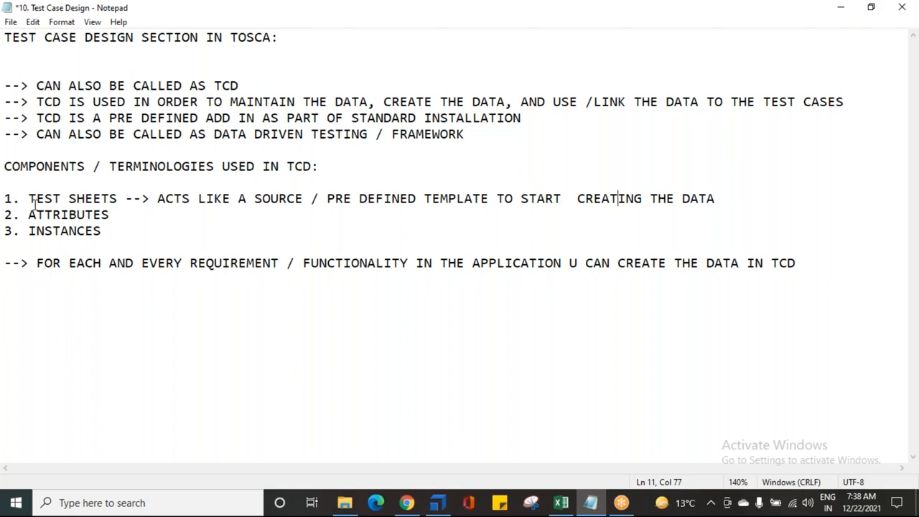
# - Append "--> CONTROLS / ELEMENTS / OBJECTS IN THE APPLICATION" to the ATTRIBUTES item in the notes
pyautogui.click(127, 215)
pyautogui.write('-->')
pyautogui.write('CONTROLE')
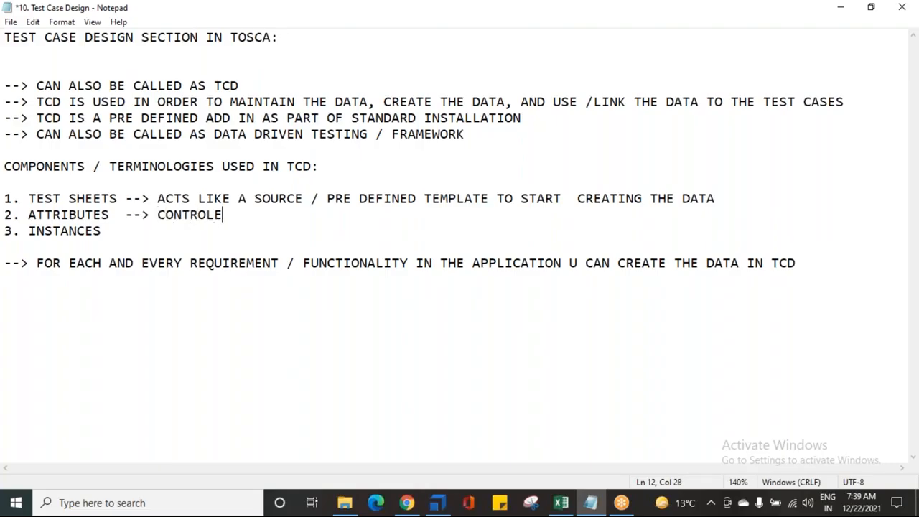
pyautogui.press('BackSpace')
pyautogui.write('S ')
pyautogui.write('/ ELEMENTS  /')
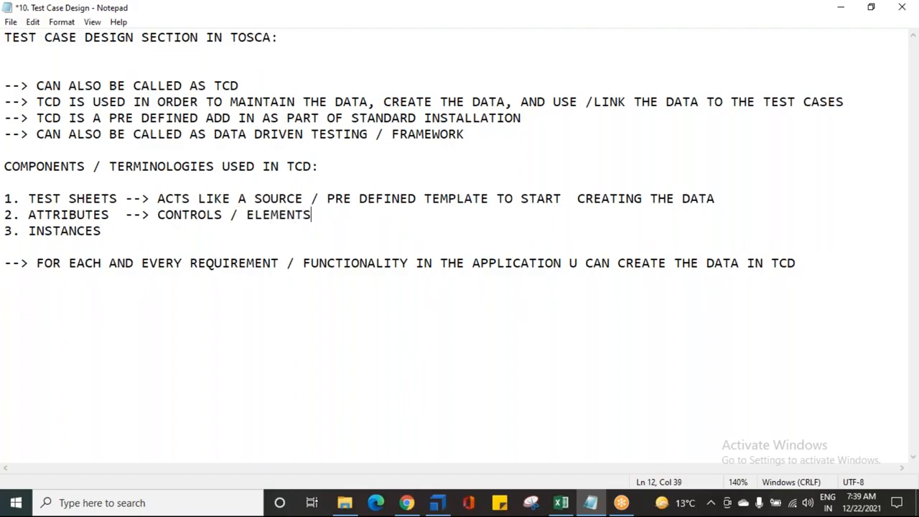
pyautogui.write(' OBJECTS IN')
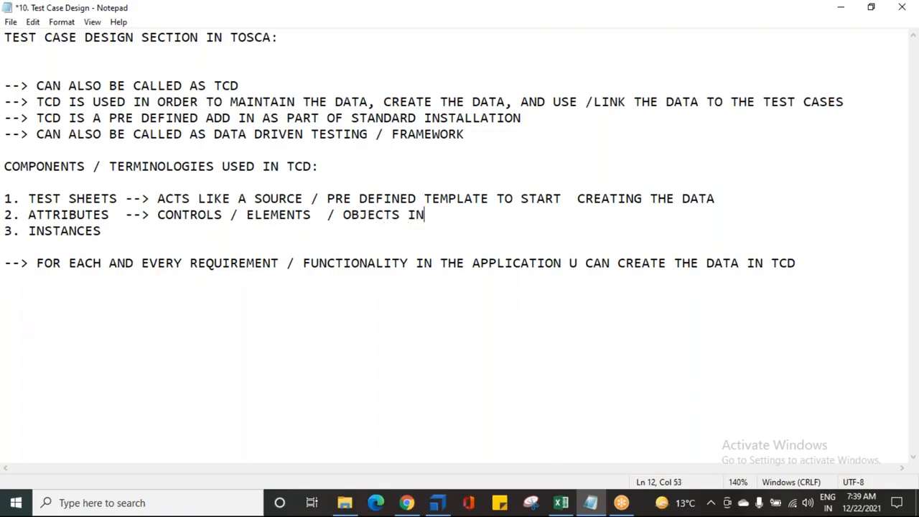
pyautogui.write(' THE APPLI')
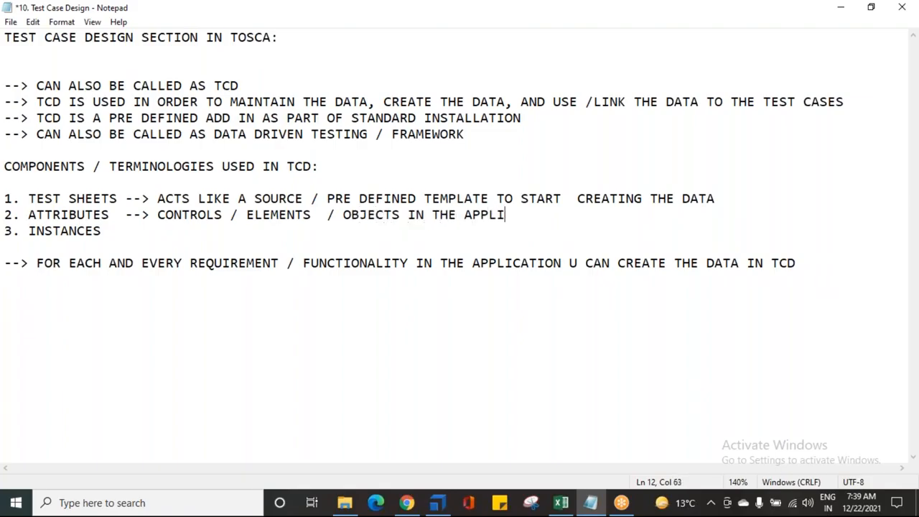
pyautogui.write('CATION')
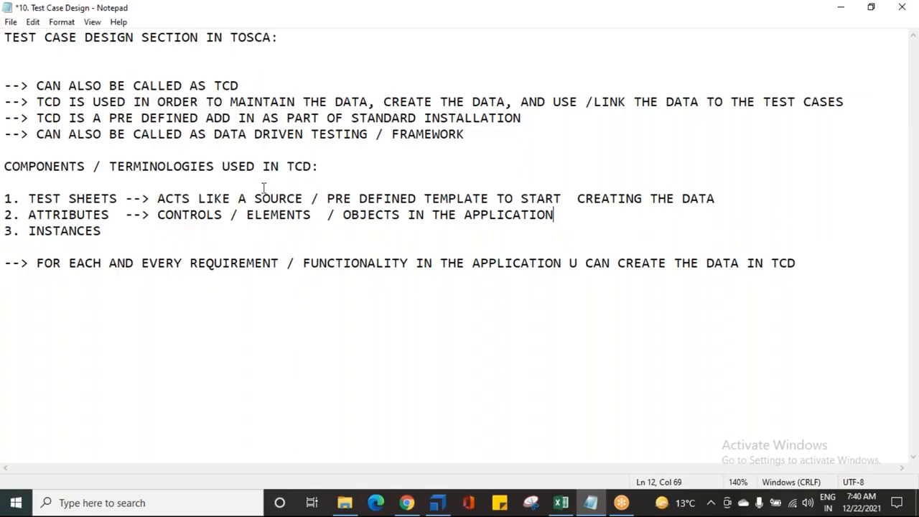
# - Append "--> POSSIBLE COMBINATIONS OF THE ATTRIBUTES" to the INSTANCES item and save the notes file
pyautogui.click(129, 233)
pyautogui.write('--> POSSIBLE COMBINATI')
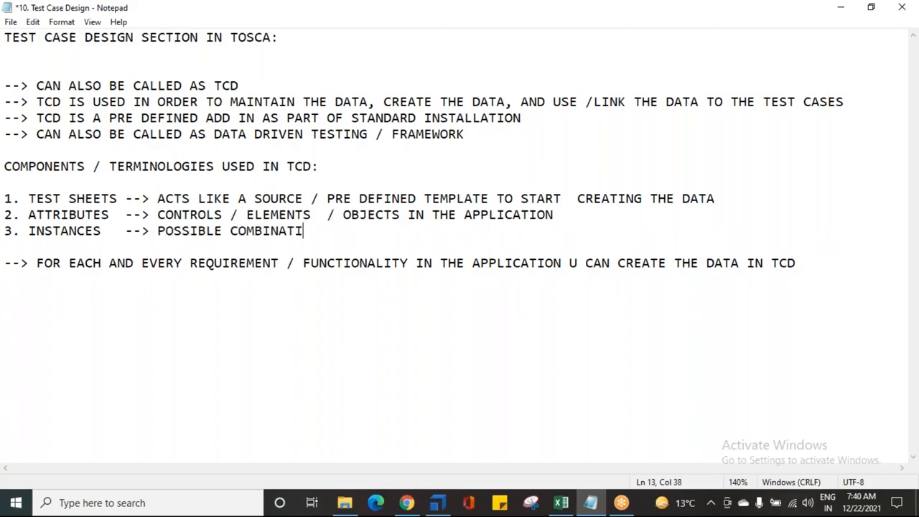
pyautogui.write('ONS OF THE ')
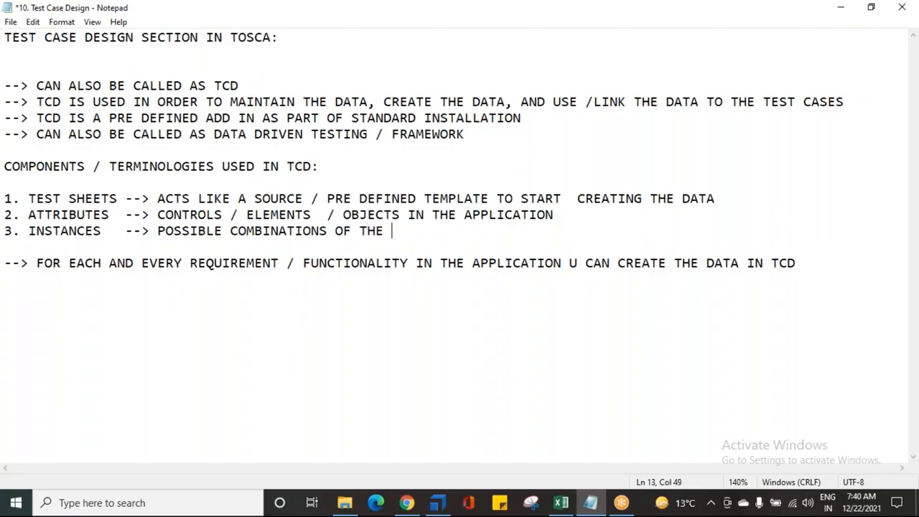
pyautogui.write('ATTRIBUTES')
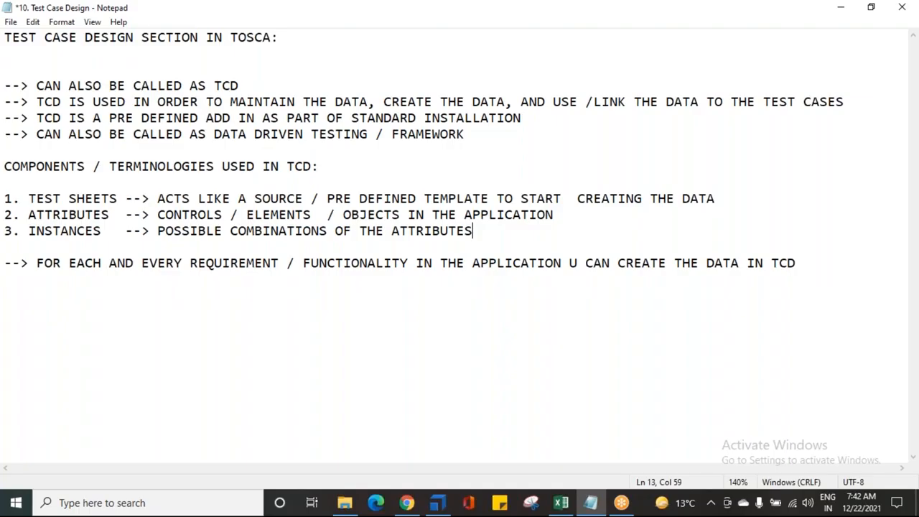
pyautogui.click(461, 183)
pyautogui.hotkey('ctrl', 's')
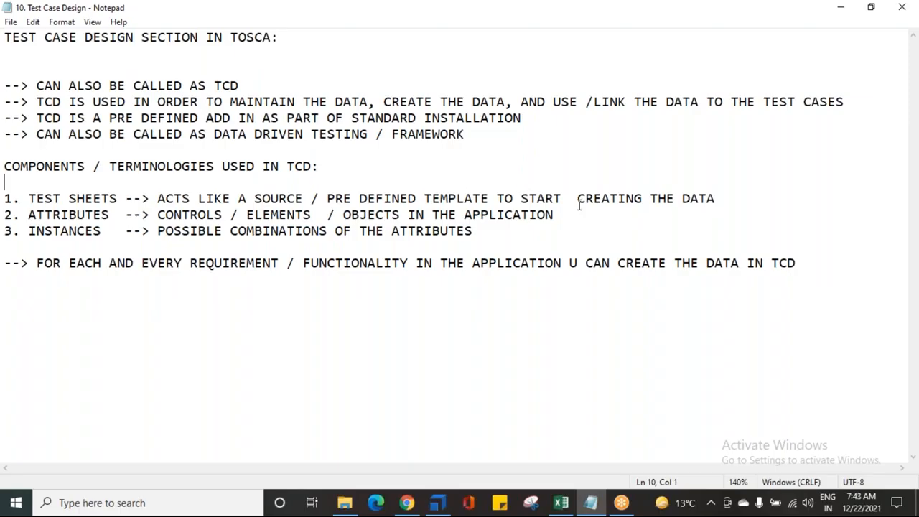
# - Select all the note text for review and deselect it
pyautogui.moveTo(860, 256); pyautogui.dragTo(5, 53)
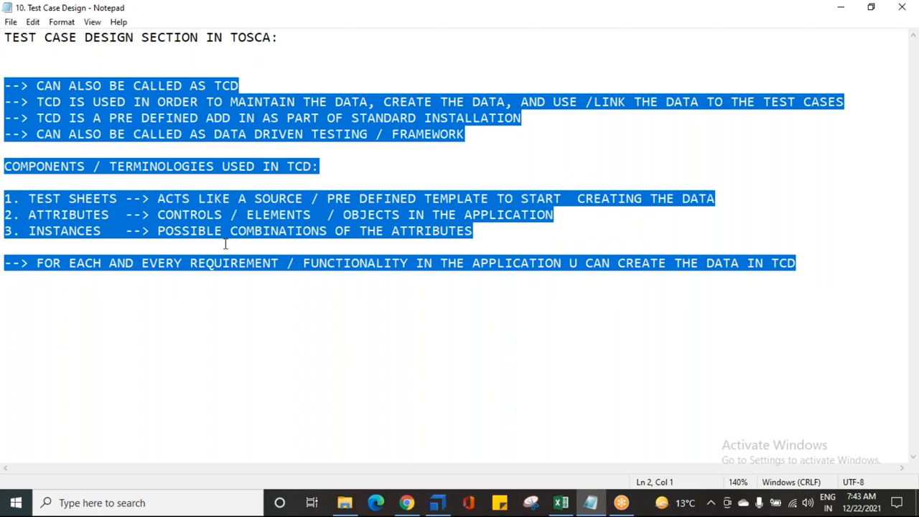
pyautogui.click(217, 288)
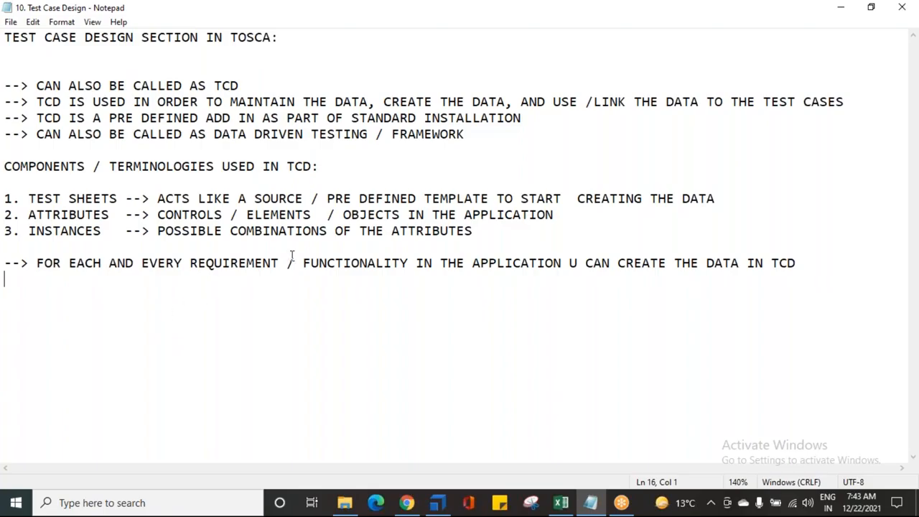
# - Open the Demo Web Shop at demowebshop.tricentis.com in the browser and go to its Register page
pyautogui.click(437, 502)
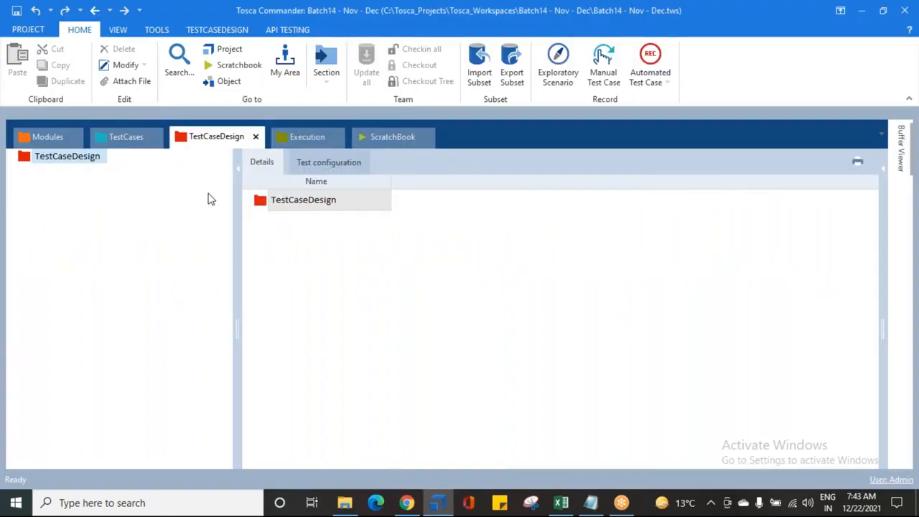
pyautogui.click(44, 156)
pyautogui.click(407, 503)
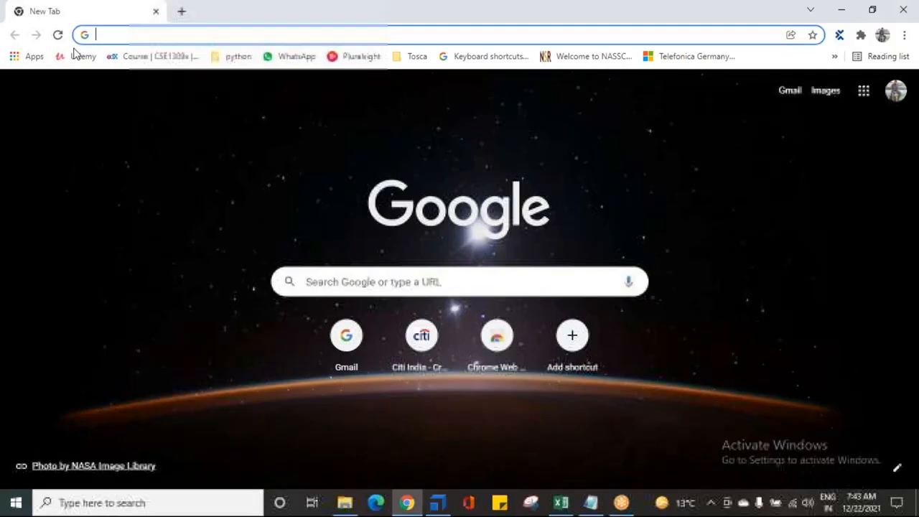
pyautogui.write('E')
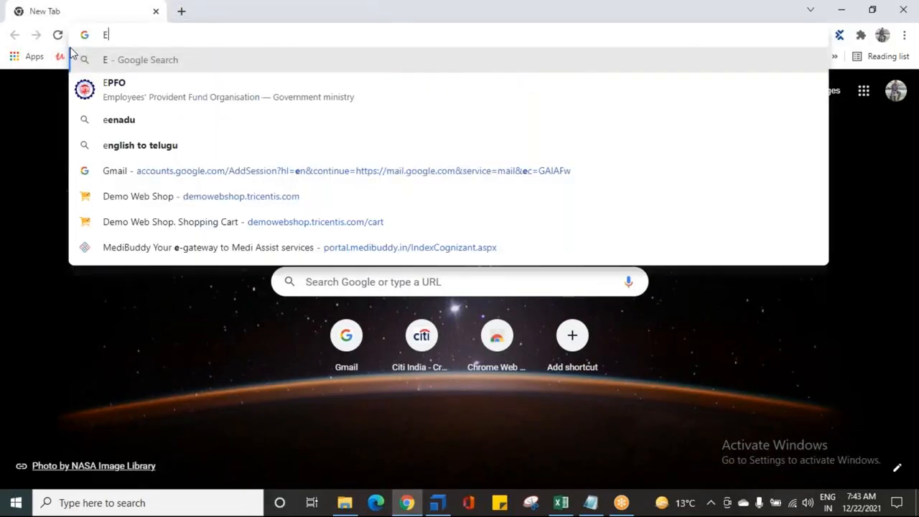
pyautogui.press('BackSpace')
pyautogui.write('De')
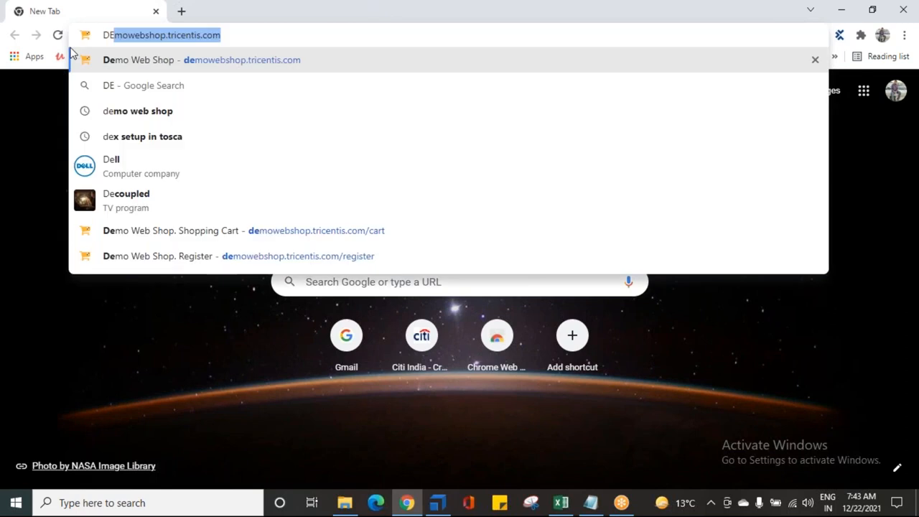
pyautogui.press('Return')
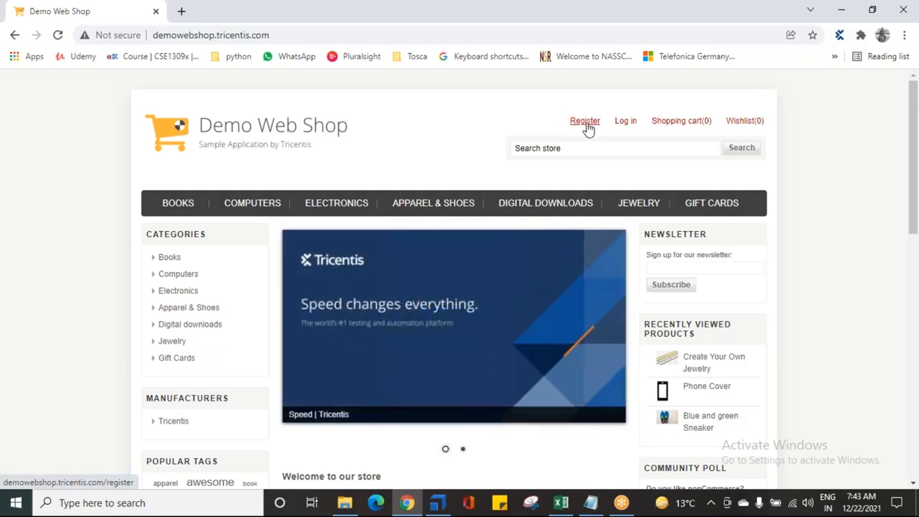
pyautogui.click(586, 122)
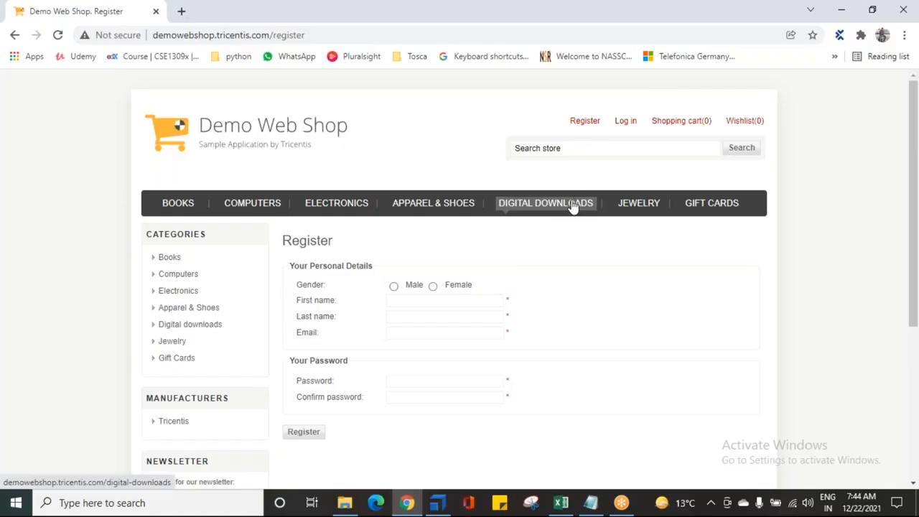
# - Create a new test sheet inside the TestCaseDesign folder in Tosca Commander
pyautogui.hotkey('alt', 'Tab')
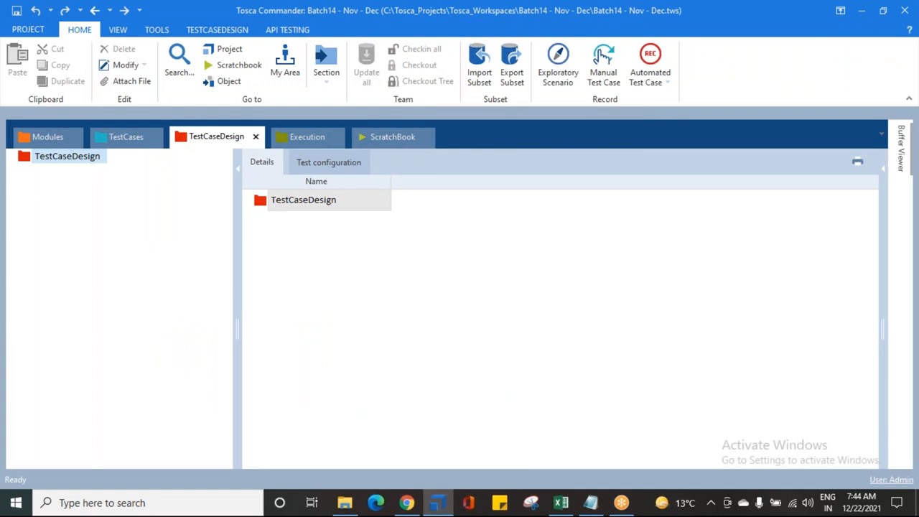
pyautogui.click(75, 158)
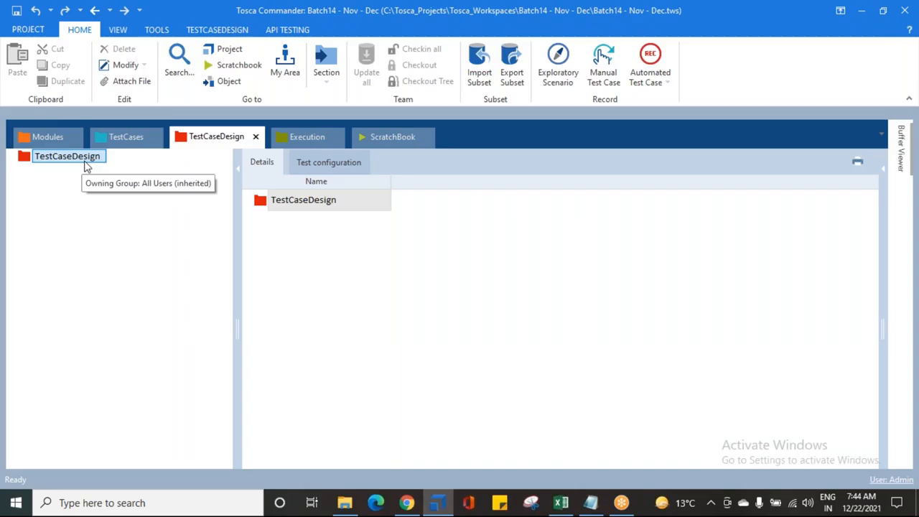
pyautogui.click(2, 206)
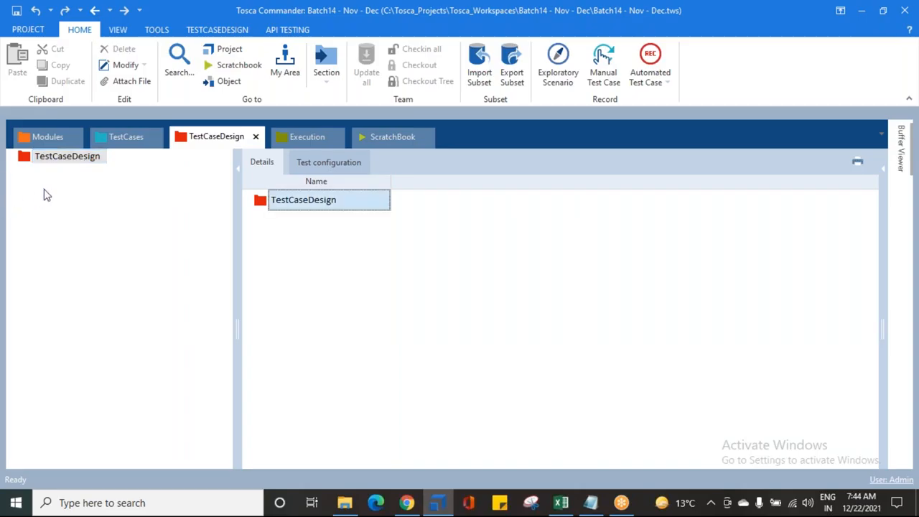
pyautogui.click(29, 157)
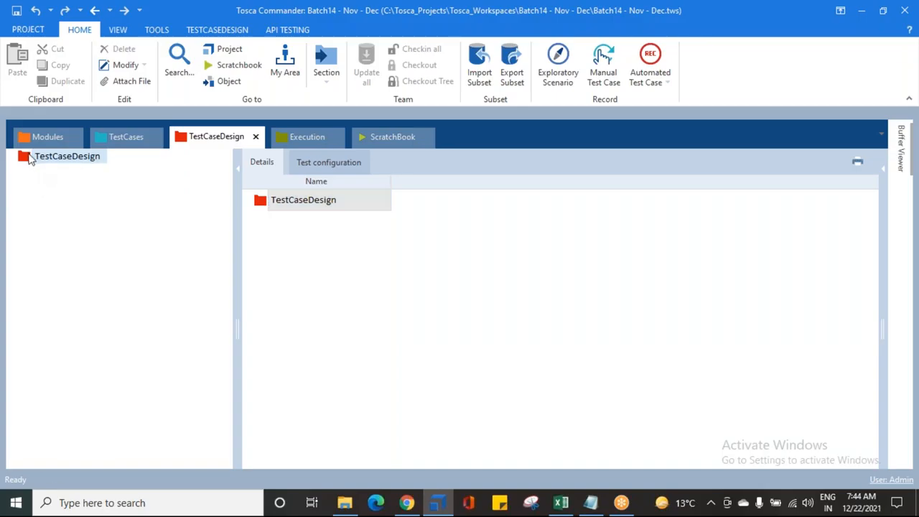
pyautogui.rightClick(30, 157)
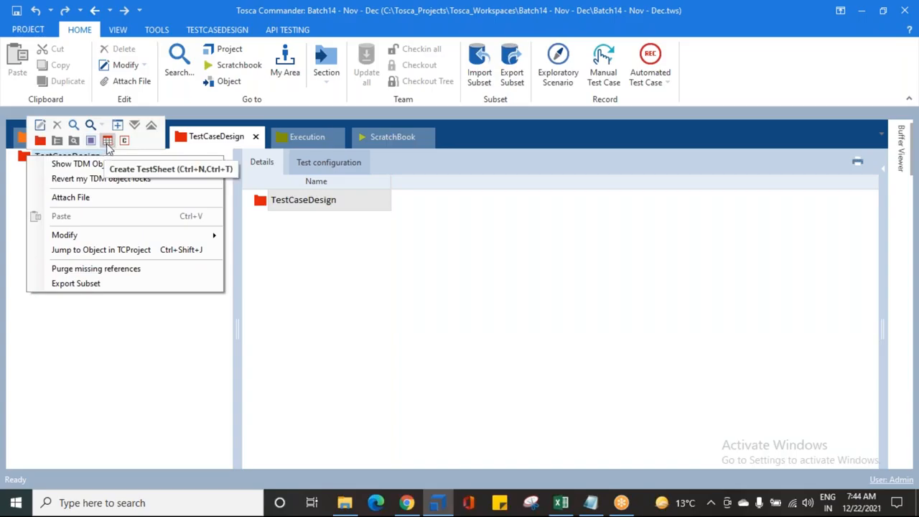
pyautogui.click(107, 140)
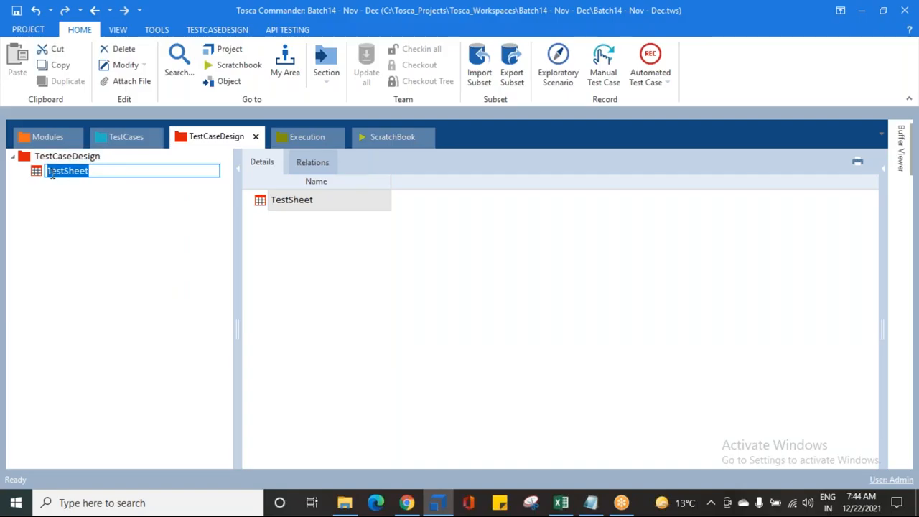
# - Highlight "TO START CREATING THE DATA" in the TEST SHEETS note, then return to Tosca Commander
pyautogui.hotkey('alt', 'Tab')
pyautogui.hotkey('alt', 'Tab')
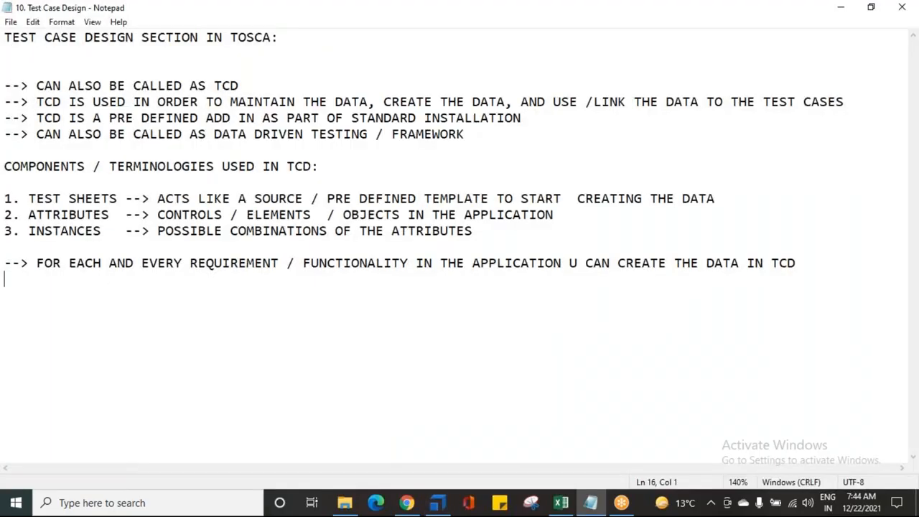
pyautogui.click(279, 197)
pyautogui.click(431, 198)
pyautogui.moveTo(505, 199); pyautogui.dragTo(723, 200)
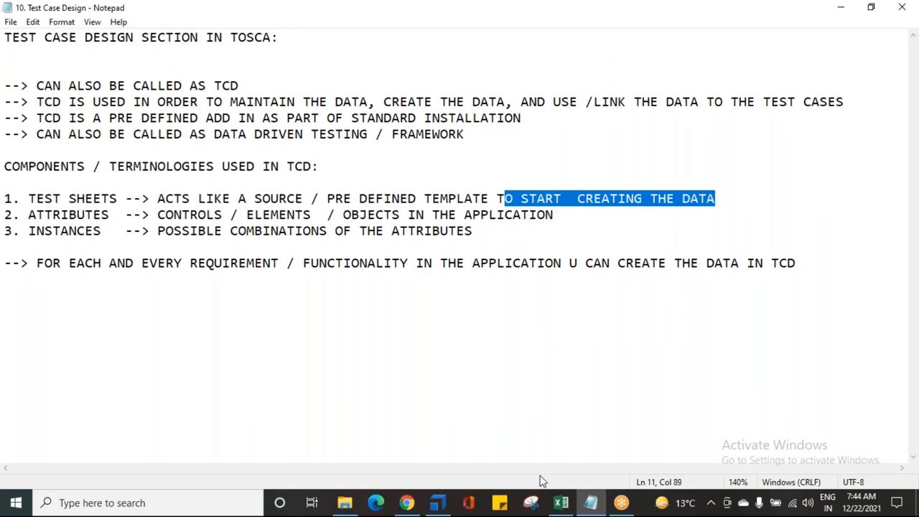
pyautogui.click(447, 507)
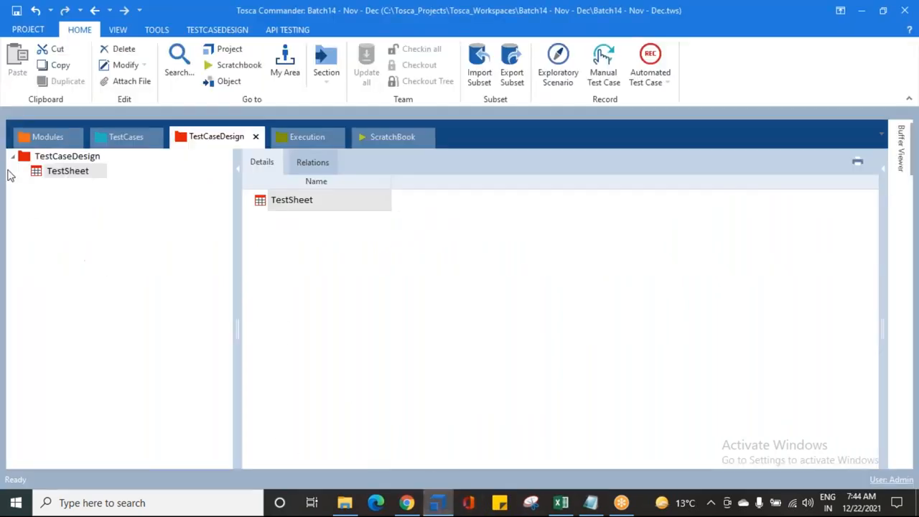
# - Rename the new test sheet to "Register a User"
pyautogui.click(64, 170)
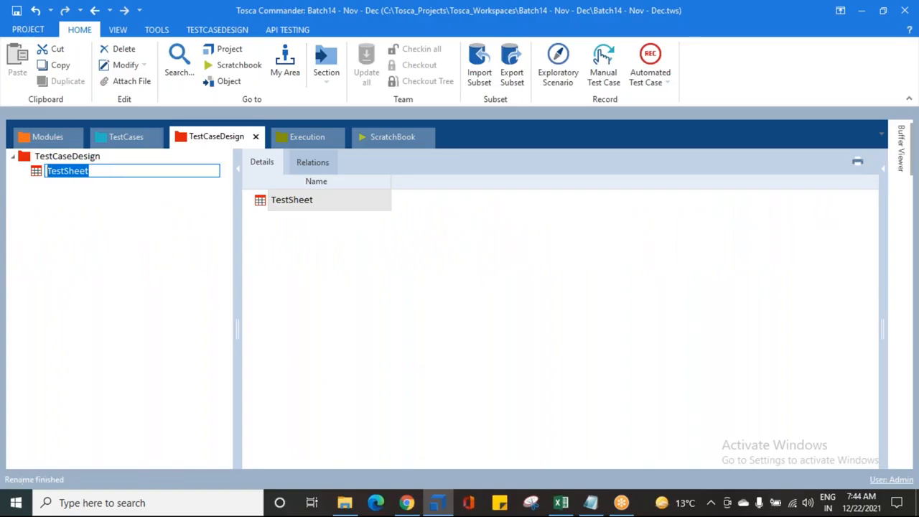
pyautogui.write('Re')
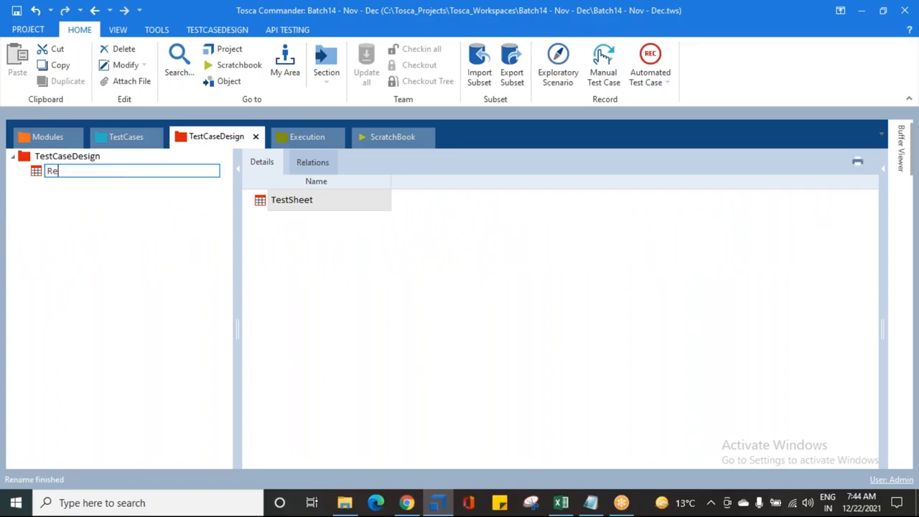
pyautogui.write('gister a User')
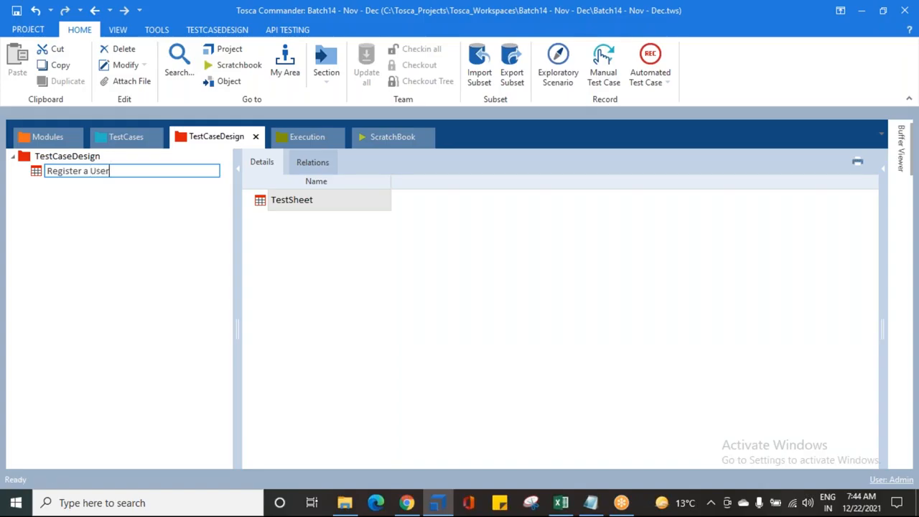
pyautogui.press('Return')
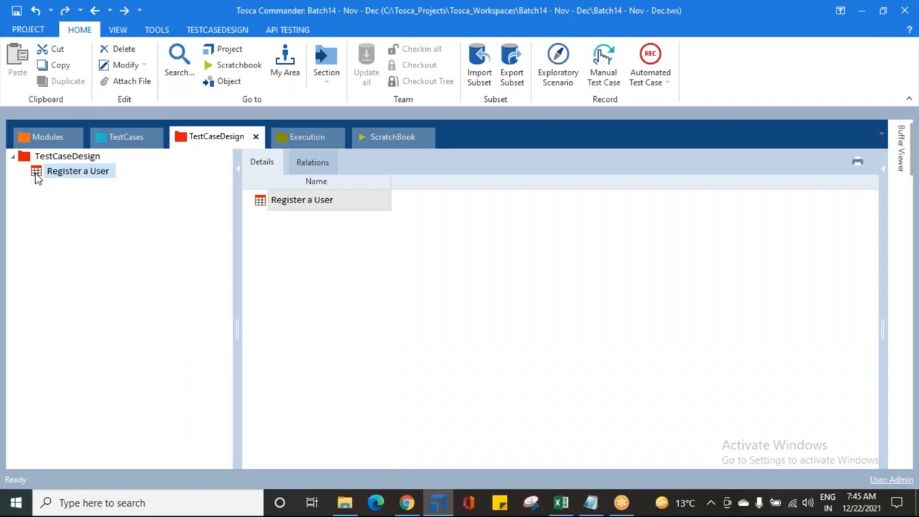
# - Highlight the requirement sentence, the TEST SHEETS description and the ATTRIBUTES heading in the notes for emphasis
pyautogui.hotkey('alt', 'Tab')
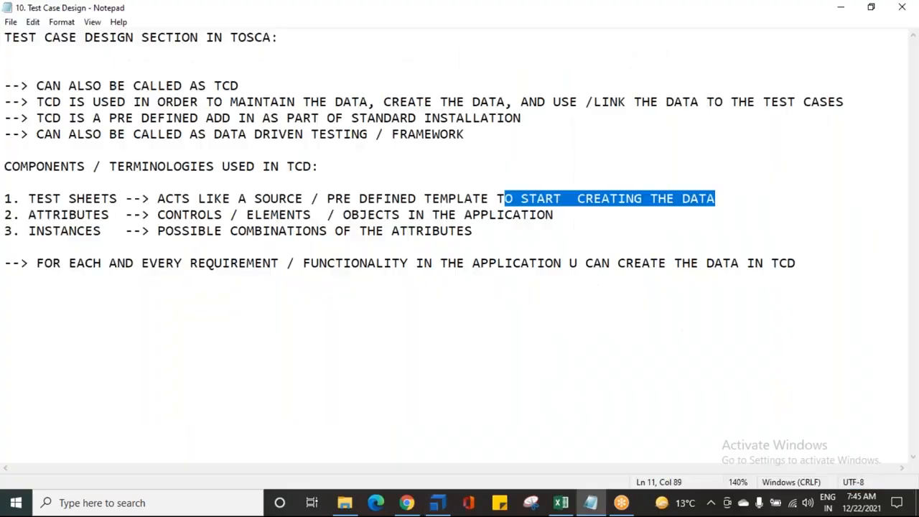
pyautogui.click(250, 310)
pyautogui.moveTo(148, 263); pyautogui.dragTo(260, 267)
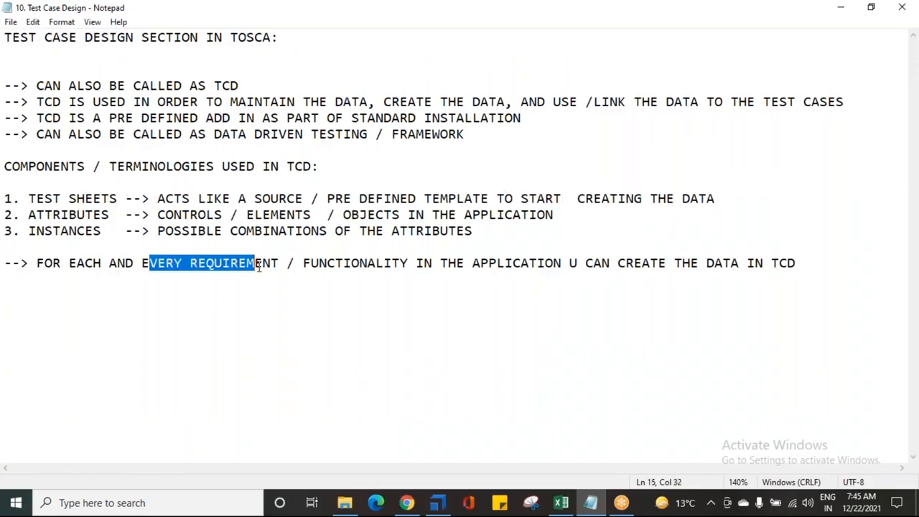
pyautogui.moveTo(260, 267); pyautogui.dragTo(505, 264)
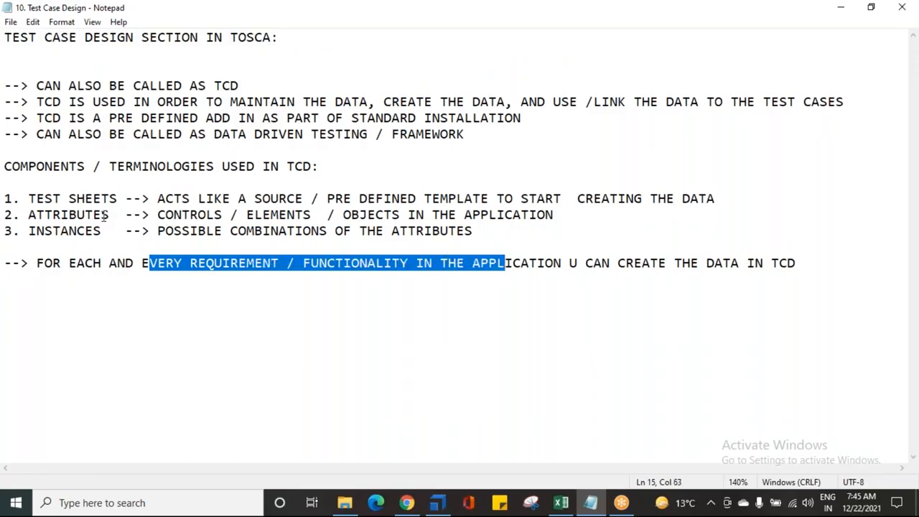
pyautogui.click(28, 199)
pyautogui.moveTo(28, 199); pyautogui.dragTo(439, 199)
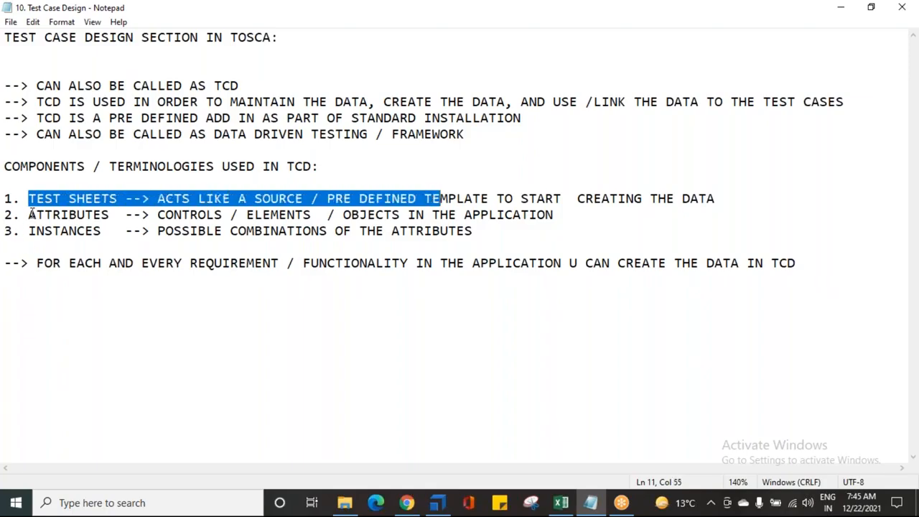
pyautogui.moveTo(28, 215); pyautogui.dragTo(109, 214)
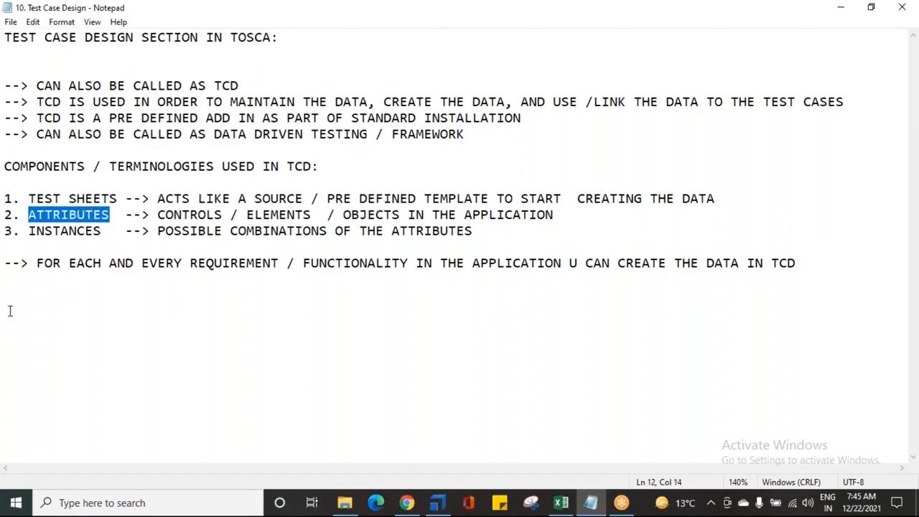
# - Examine the Demo Web Shop registration form's input fields to identify which attributes the test sheet needs
pyautogui.hotkey('alt', 'Tab')
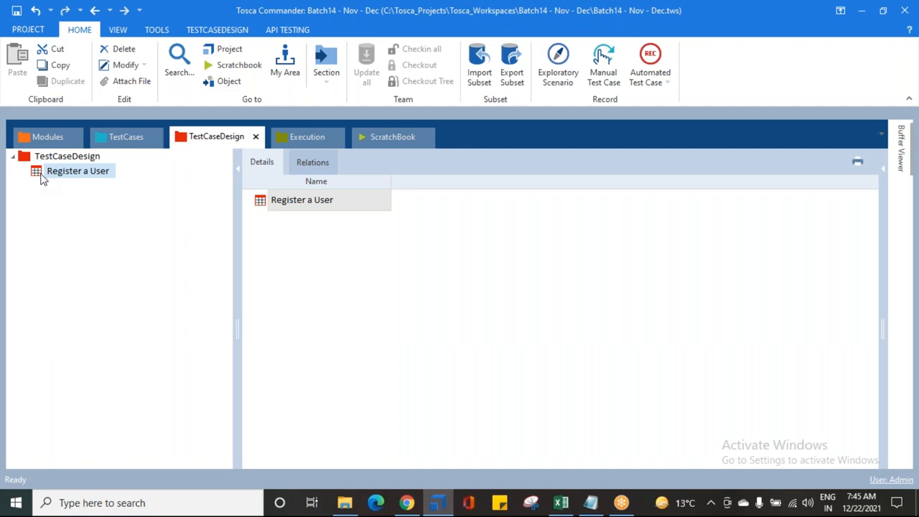
pyautogui.click(406, 503)
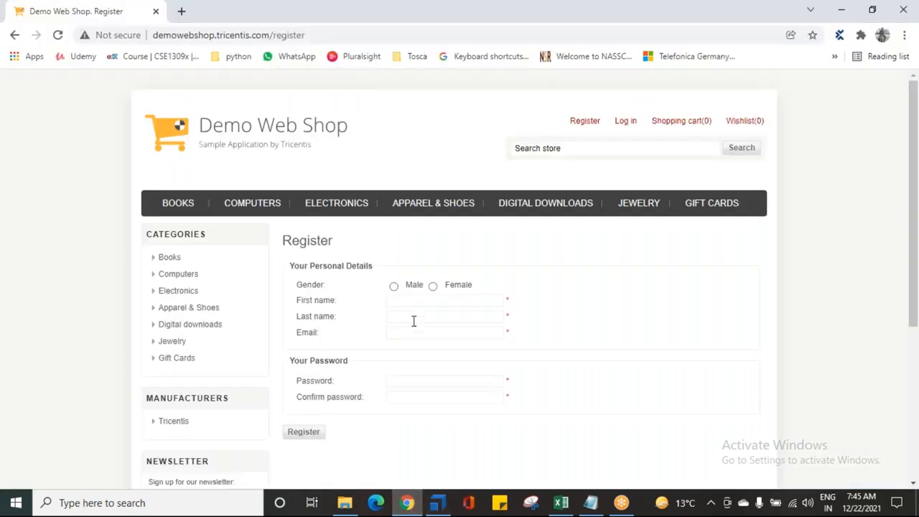
pyautogui.scroll(-1, 414, 321)
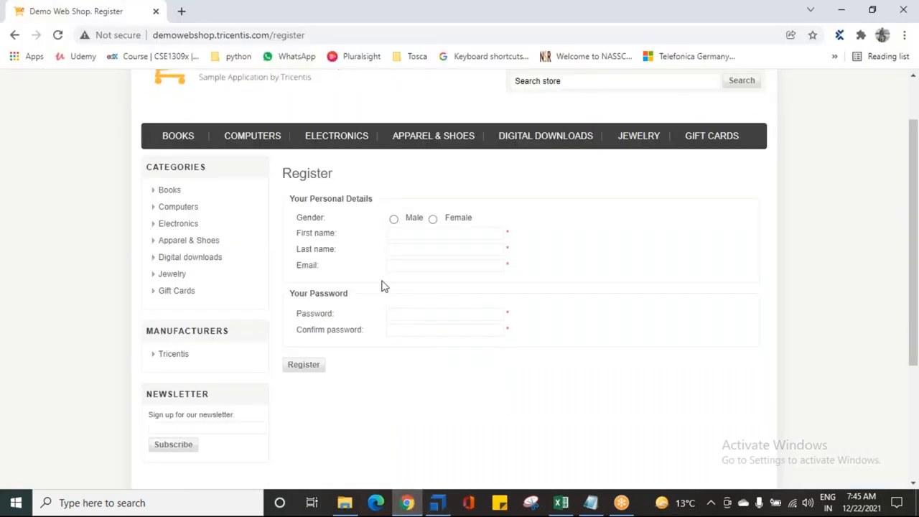
pyautogui.click(407, 231)
pyautogui.click(407, 249)
pyautogui.click(405, 265)
pyautogui.click(403, 314)
pyautogui.click(407, 330)
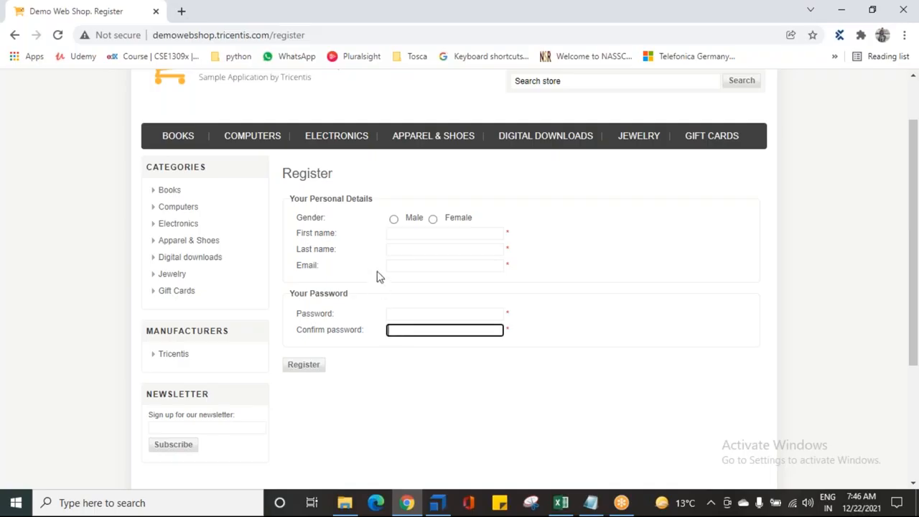
pyautogui.click(406, 237)
pyautogui.click(406, 251)
pyautogui.click(405, 267)
pyautogui.click(404, 316)
pyautogui.click(403, 329)
pyautogui.hotkey('alt', 'Tab')
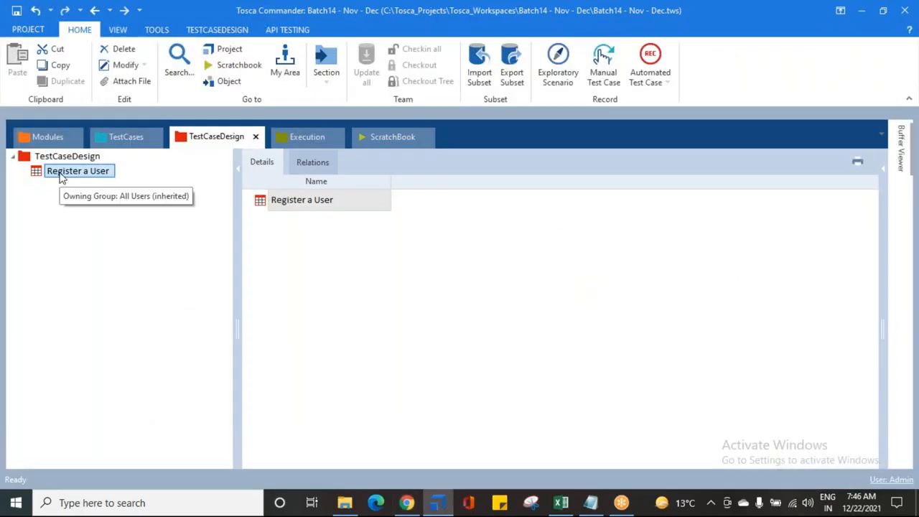
# - Add an attribute named "firstname" to the Register a User test sheet
pyautogui.rightClick(61, 178)
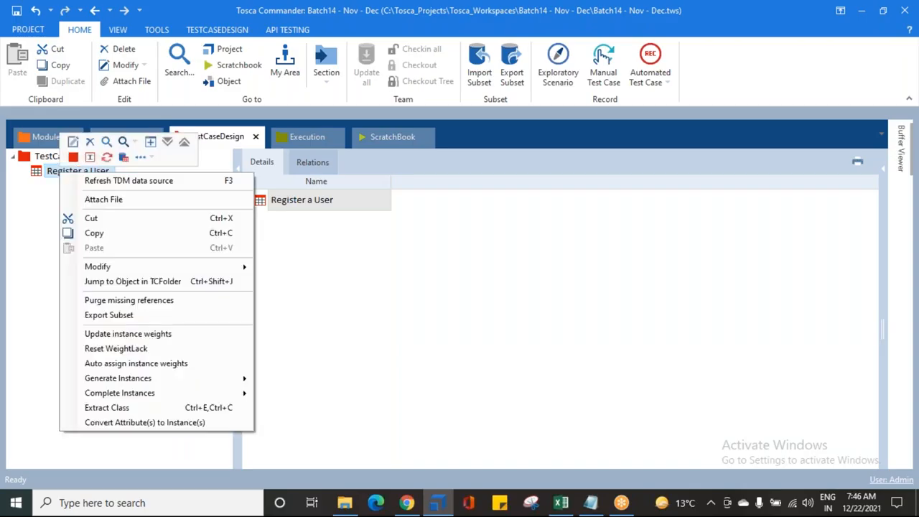
pyautogui.click(73, 156)
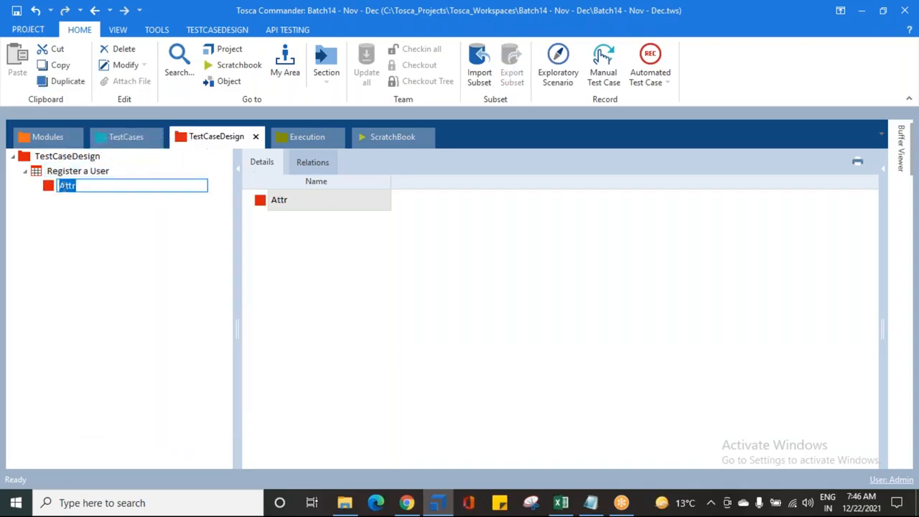
pyautogui.write('firstname')
pyautogui.press('Return')
# - Add a second attribute named "lastname" to the Register a User test sheet
pyautogui.click(67, 171)
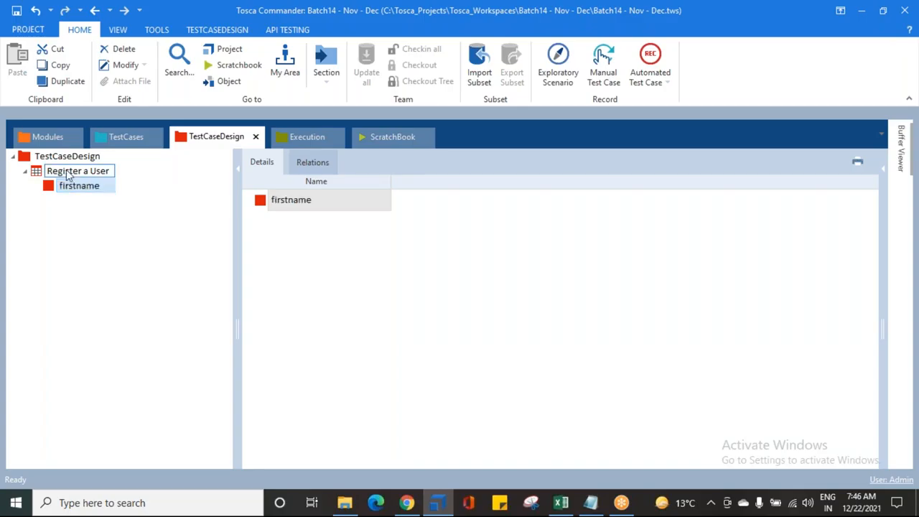
pyautogui.rightClick(67, 170)
pyautogui.click(79, 155)
pyautogui.write('last')
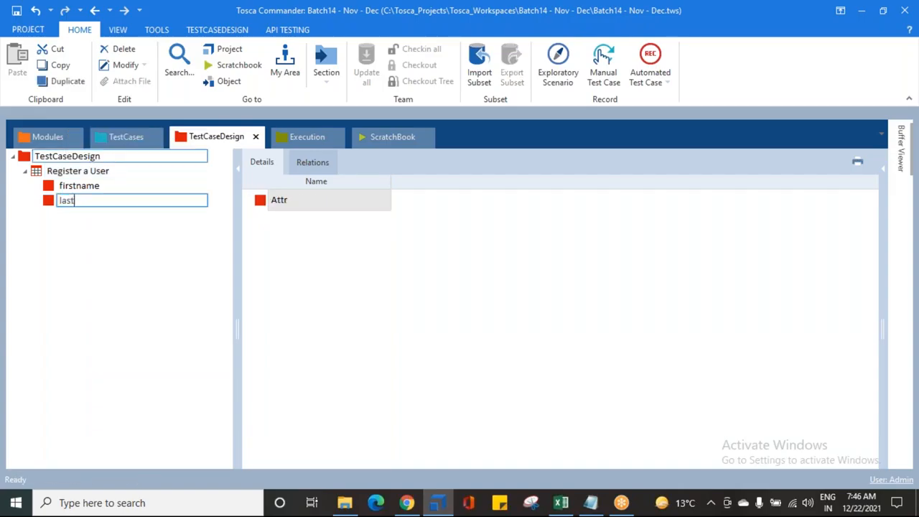
pyautogui.write('name')
pyautogui.press('Return')
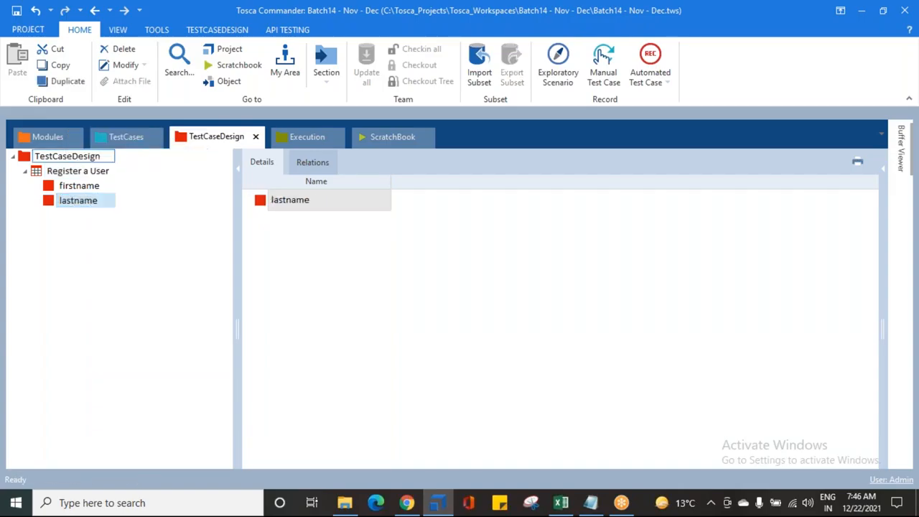
# - Add an attribute named "emailid" to the Register a User test sheet
pyautogui.click(57, 171)
pyautogui.rightClick(79, 173)
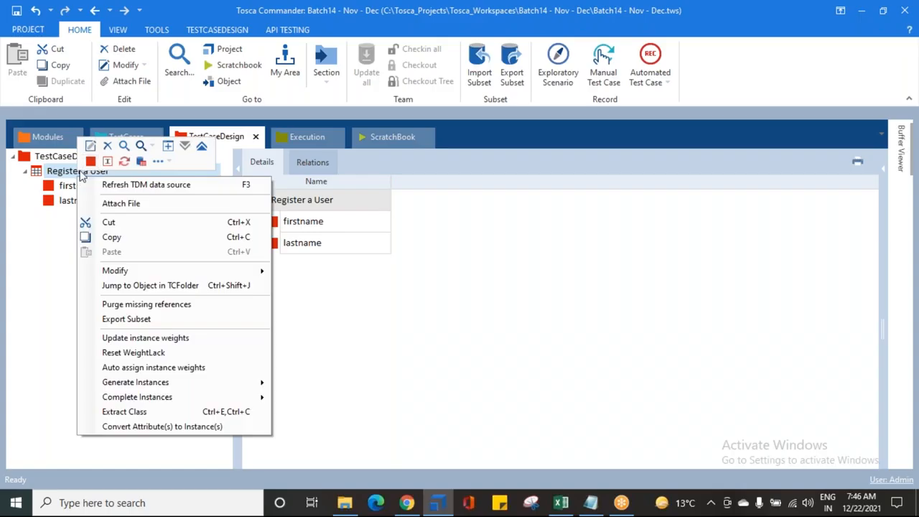
pyautogui.click(89, 161)
pyautogui.write('email')
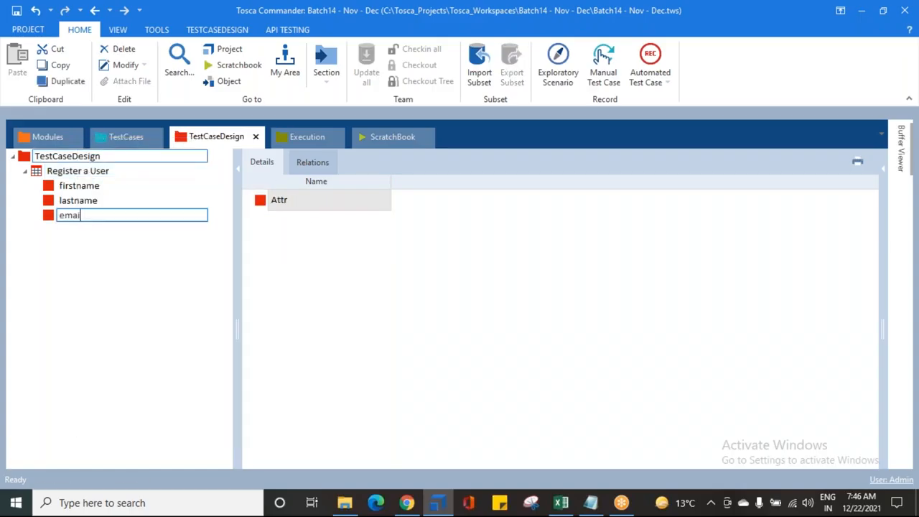
pyautogui.write('id')
pyautogui.press('Return')
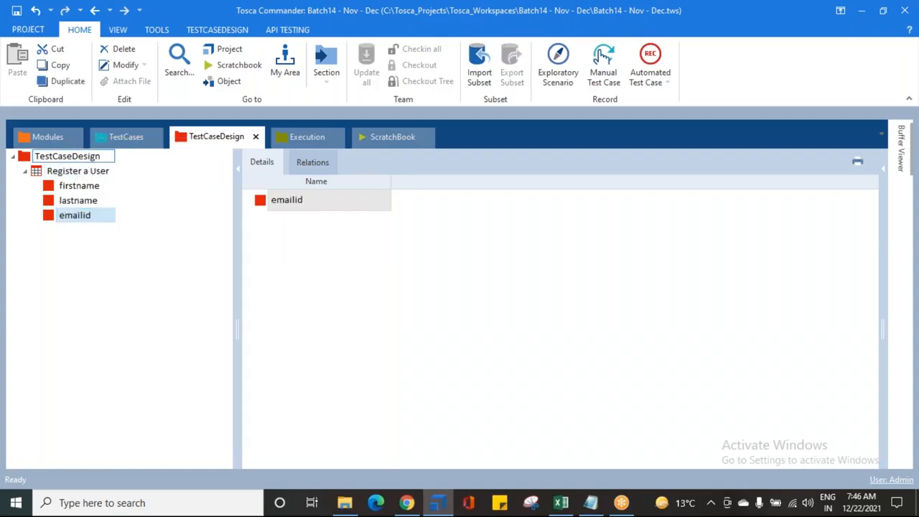
# - Add an attribute named "password" to the Register a User test sheet
pyautogui.click(85, 169)
pyautogui.rightClick(82, 170)
pyautogui.click(90, 159)
pyautogui.write('passw')
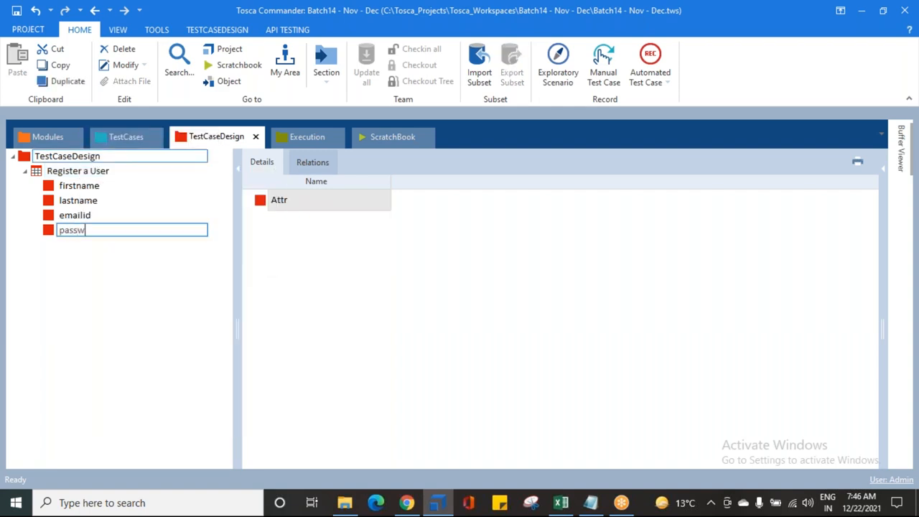
pyautogui.write('ord')
pyautogui.press('Return')
# - Add an attribute named "confirm password" to the Register a User test sheet
pyautogui.click(82, 170)
pyautogui.rightClick(82, 171)
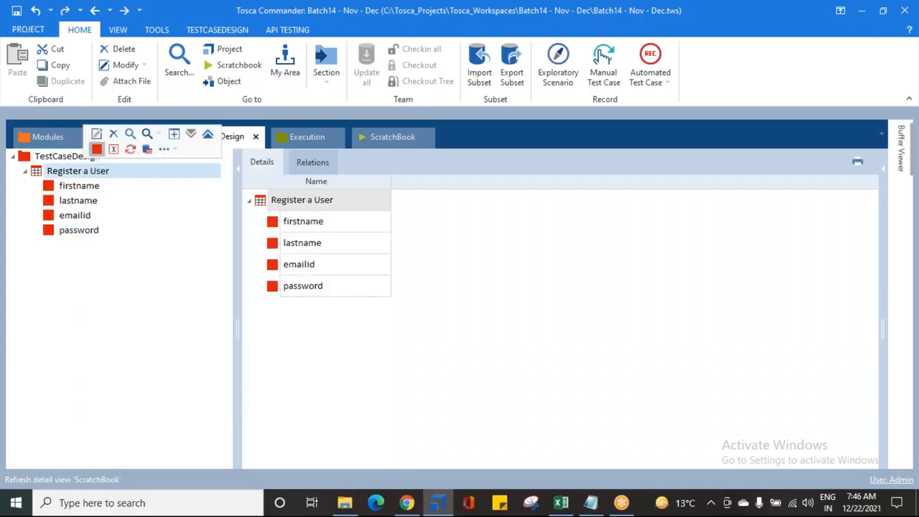
pyautogui.click(96, 149)
pyautogui.write('confir')
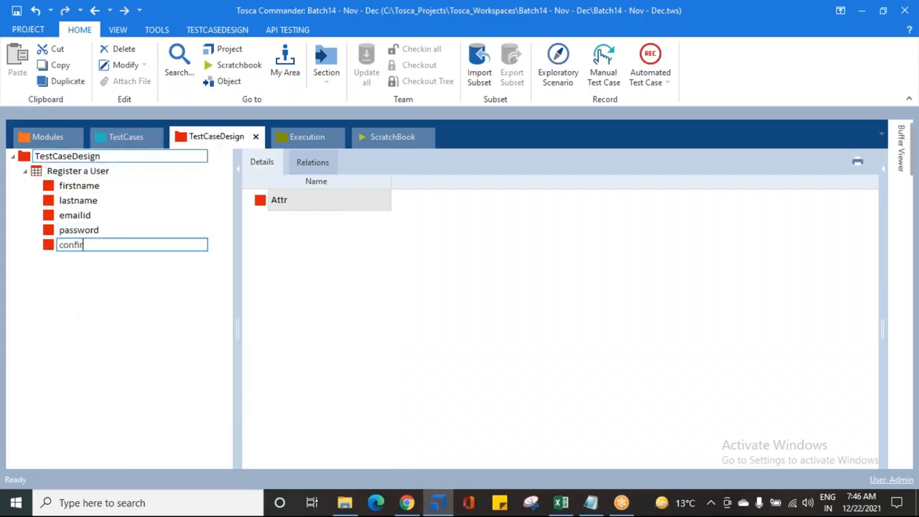
pyautogui.write('m password')
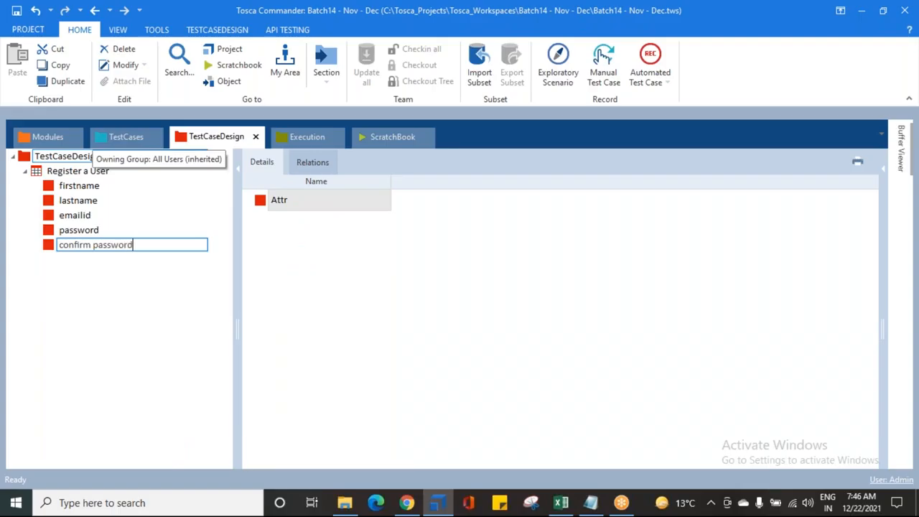
pyautogui.press('Return')
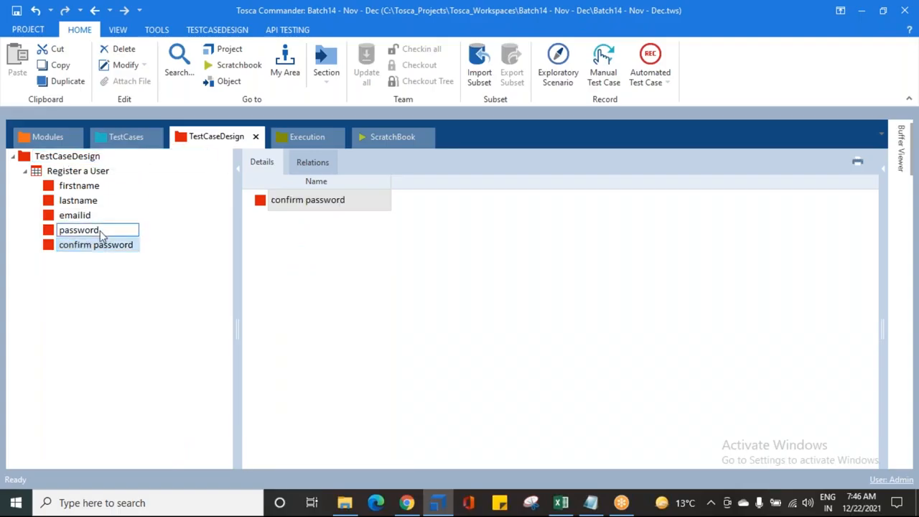
# - Review the five attributes listed under the Register a User test sheet
pyautogui.click(67, 173)
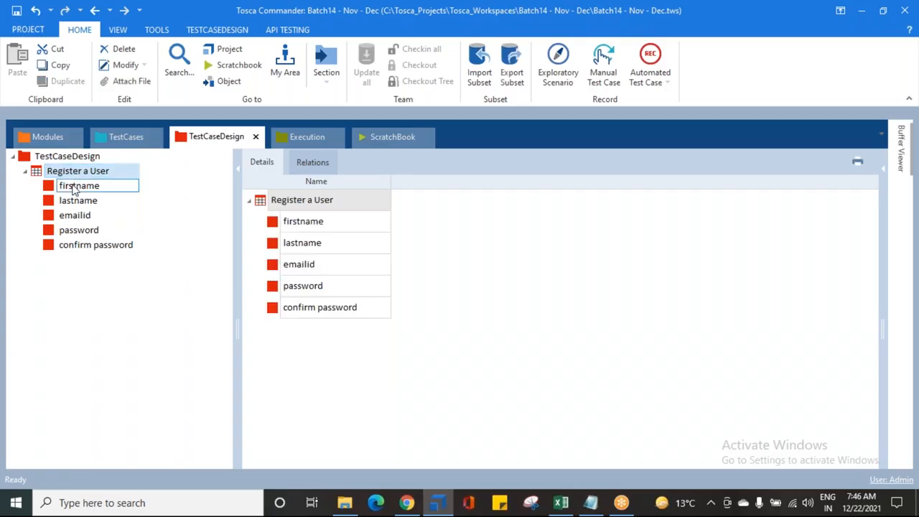
pyautogui.click(72, 187)
pyautogui.click(72, 216)
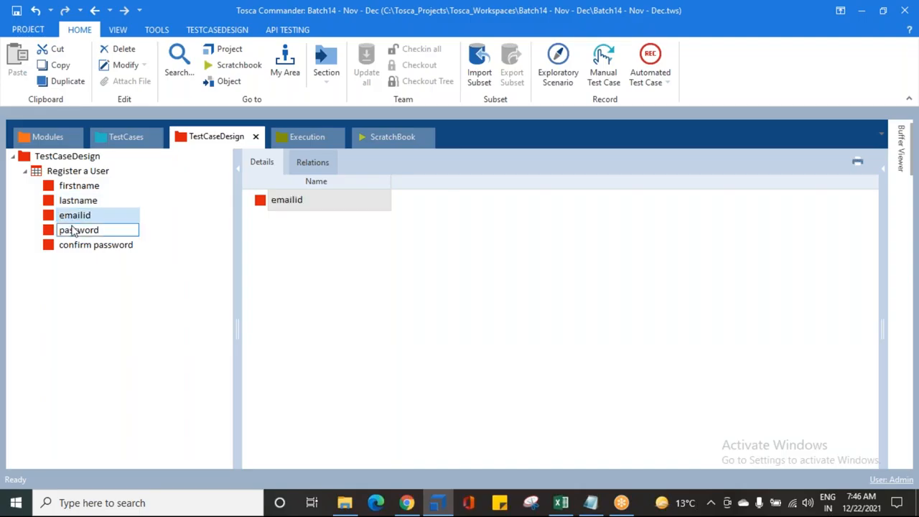
pyautogui.click(69, 187)
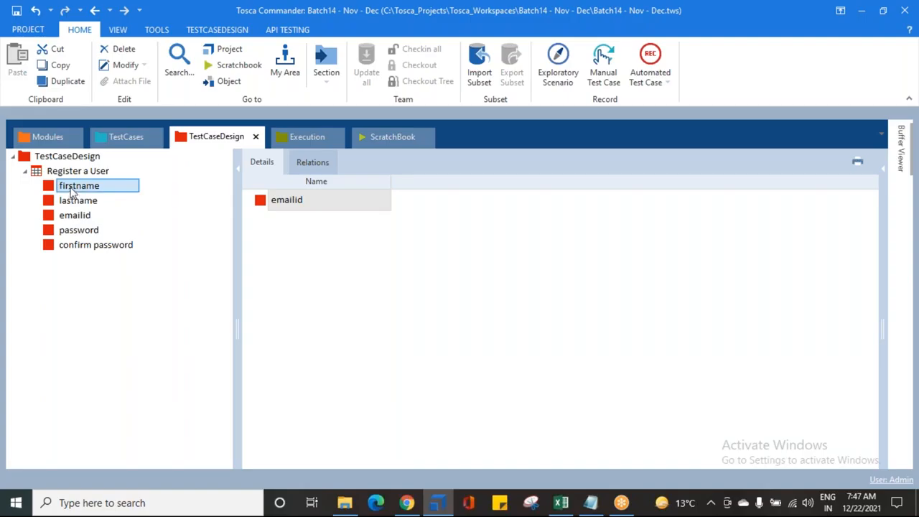
pyautogui.click(76, 202)
pyautogui.click(76, 215)
pyautogui.click(74, 231)
pyautogui.click(74, 245)
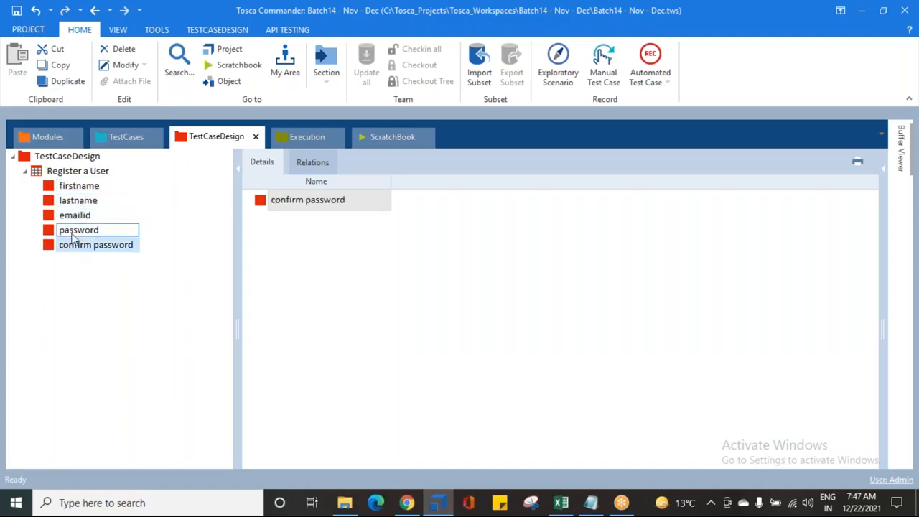
pyautogui.click(63, 172)
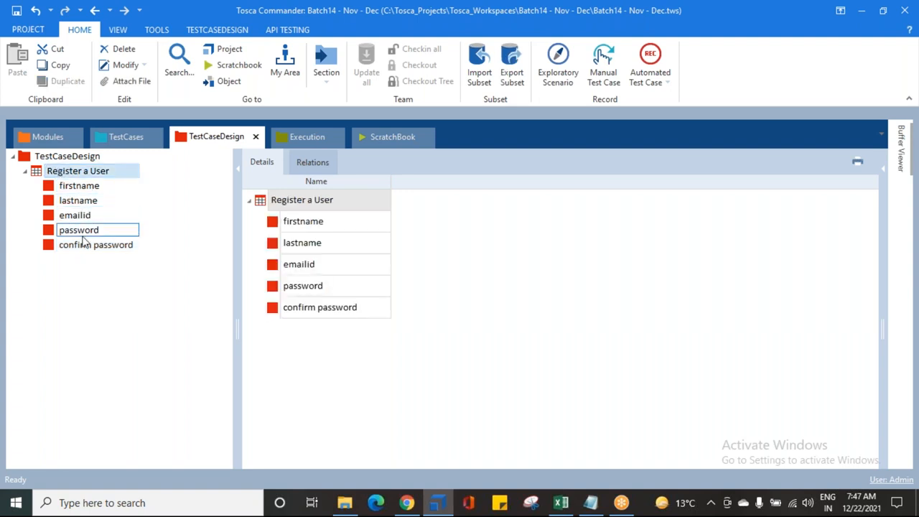
# - Highlight the INSTANCES definition line in the Notepad notes for emphasis
pyautogui.click(590, 502)
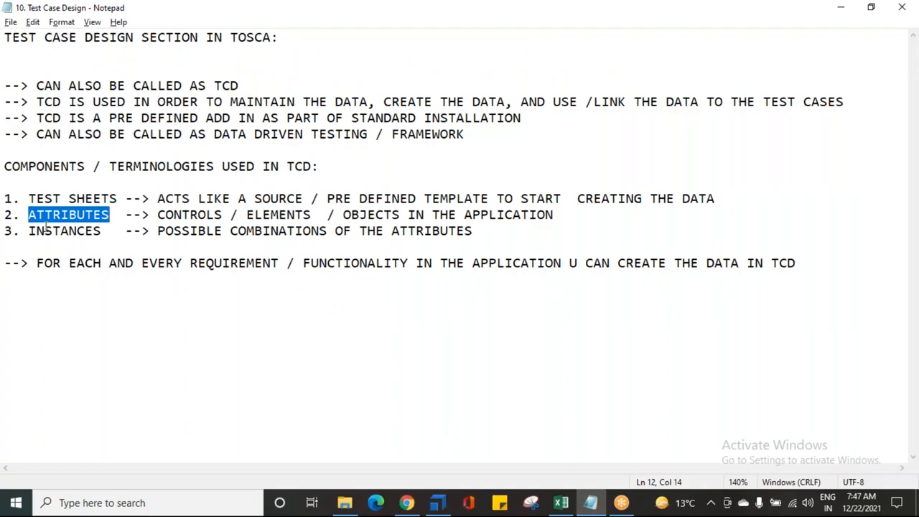
pyautogui.moveTo(28, 231); pyautogui.dragTo(478, 232)
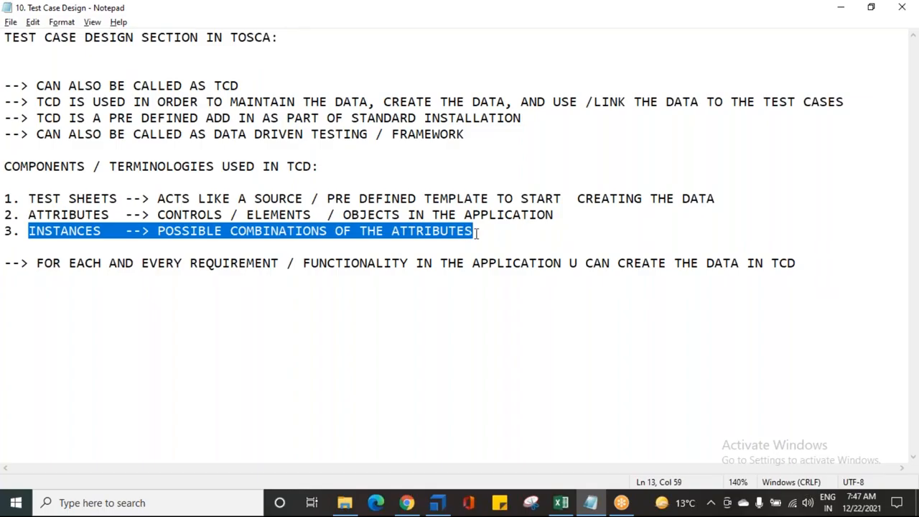
pyautogui.click(182, 230)
pyautogui.moveTo(158, 231); pyautogui.dragTo(352, 231)
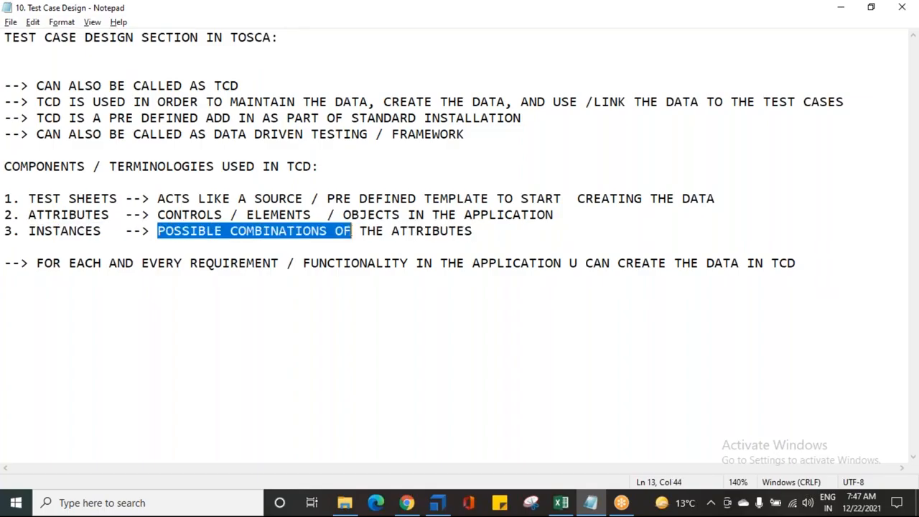
# - Append "-- actual data contains here" to the INSTANCES line and highlight the INSTANCES heading
pyautogui.click(470, 231)
pyautogui.write('0')
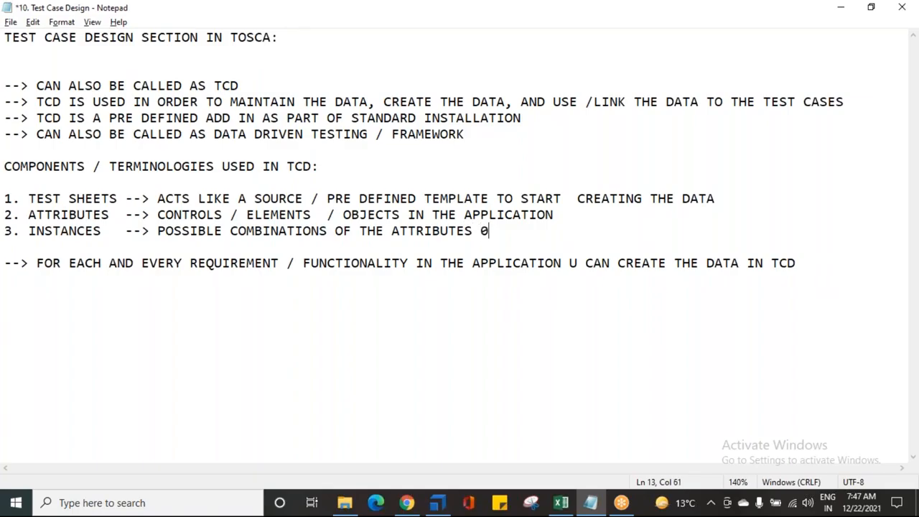
pyautogui.press('BackSpace')
pyautogui.write('-- actual da')
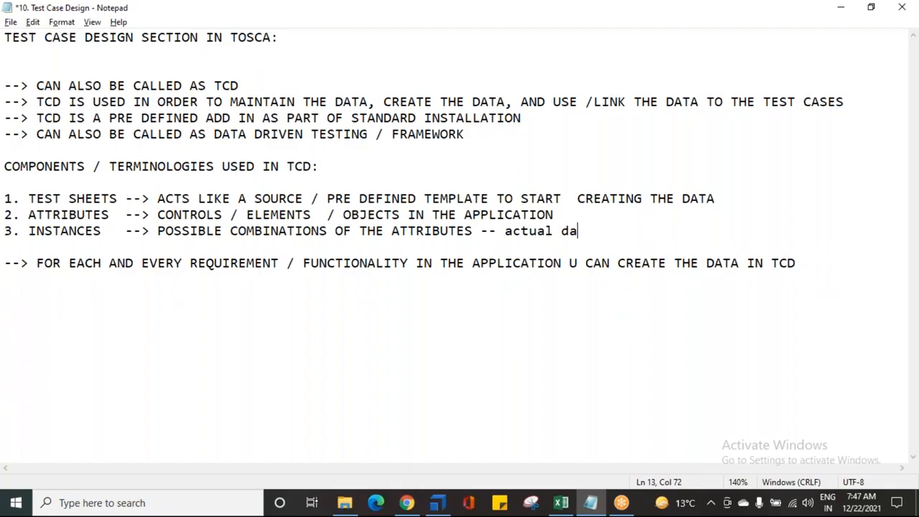
pyautogui.write('ta conta')
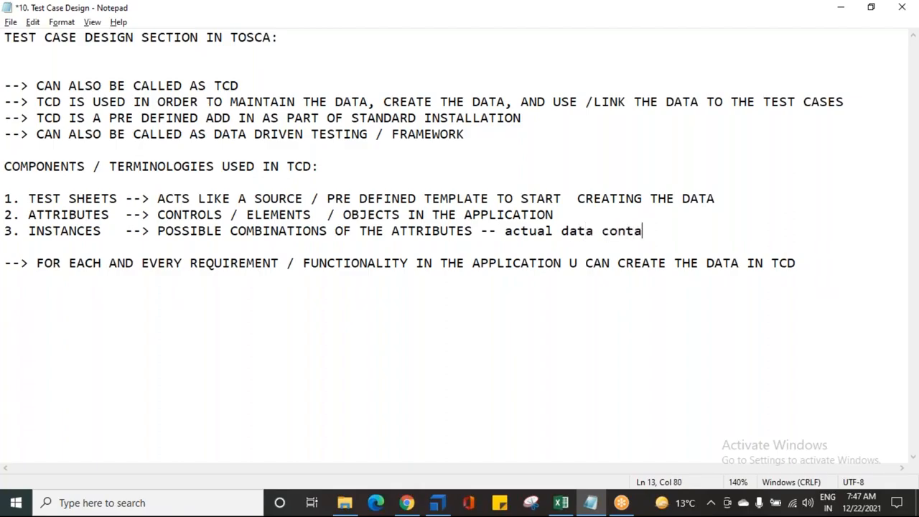
pyautogui.write('ins here')
pyautogui.moveTo(29, 231); pyautogui.dragTo(101, 231)
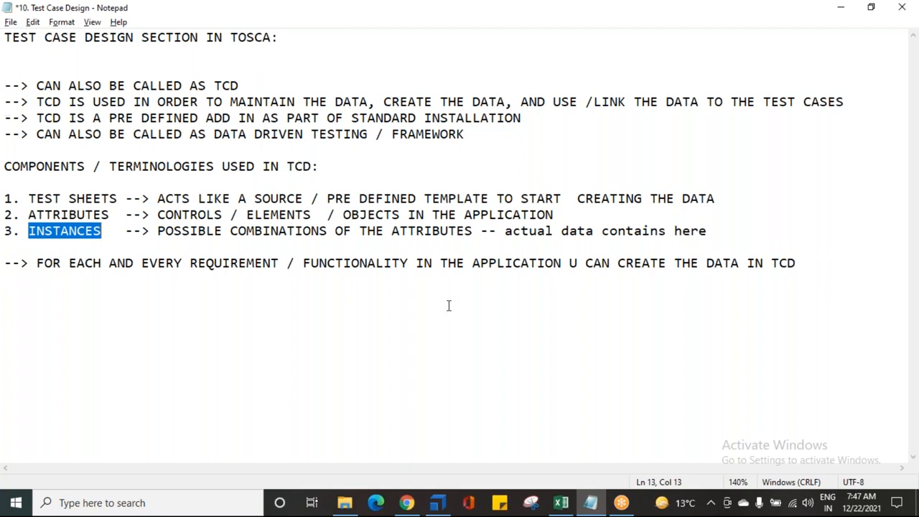
# - Create an instance for the firstname attribute in the Register a User test sheet
pyautogui.click(437, 503)
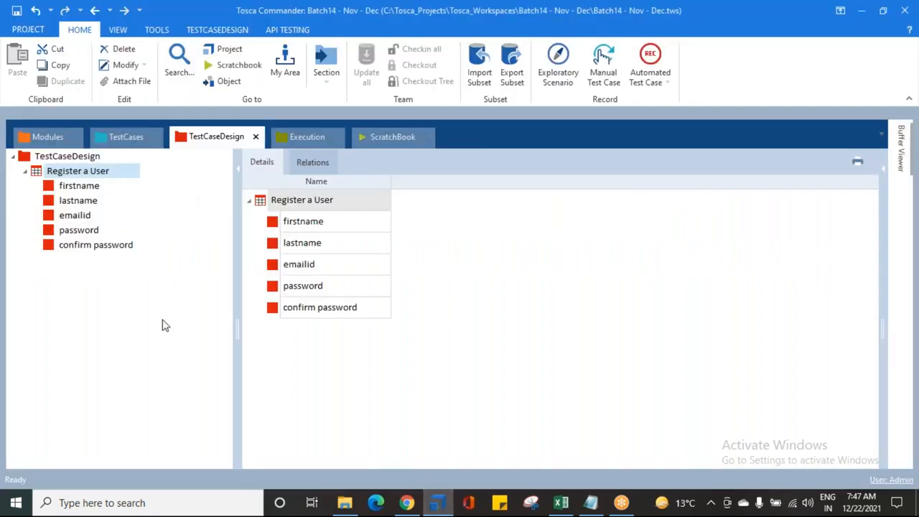
pyautogui.click(47, 188)
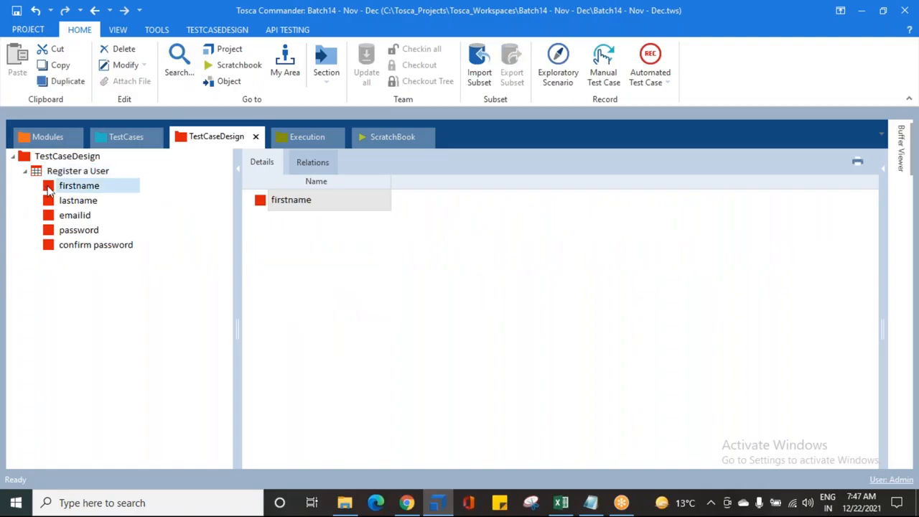
pyautogui.rightClick(47, 188)
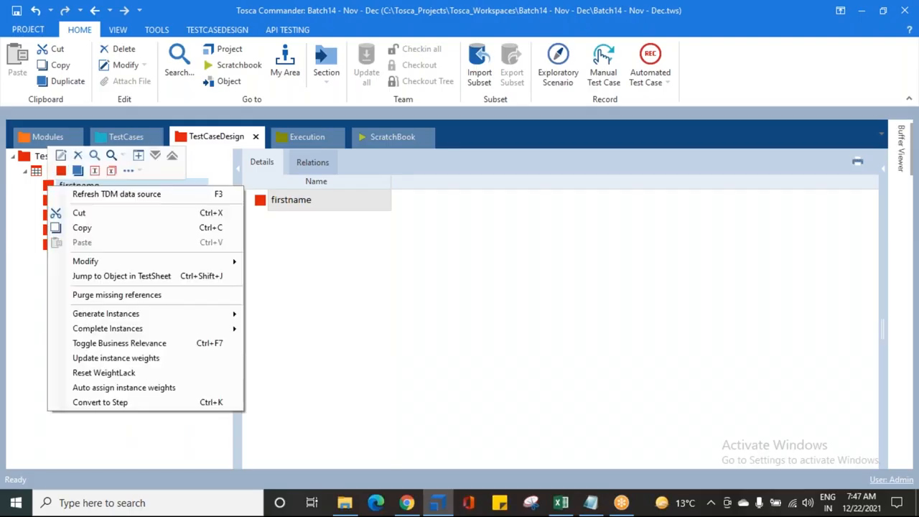
pyautogui.click(96, 172)
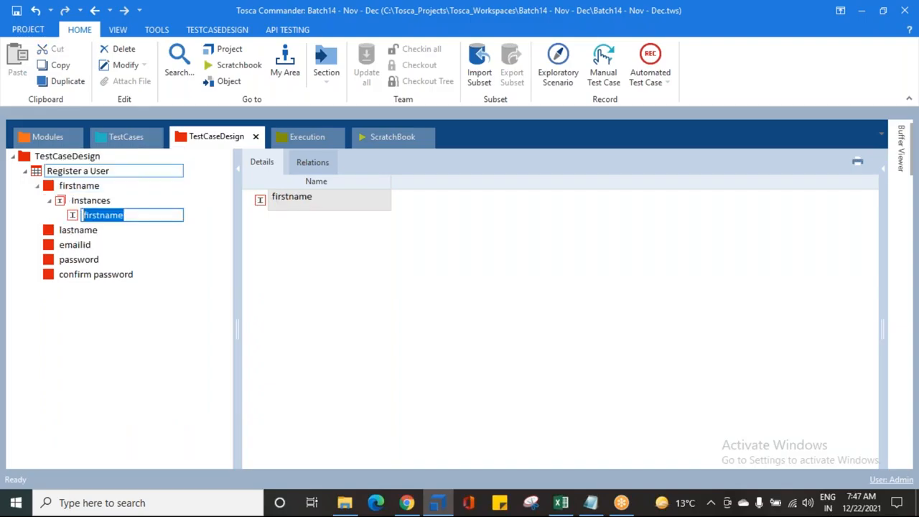
pyautogui.click(49, 200)
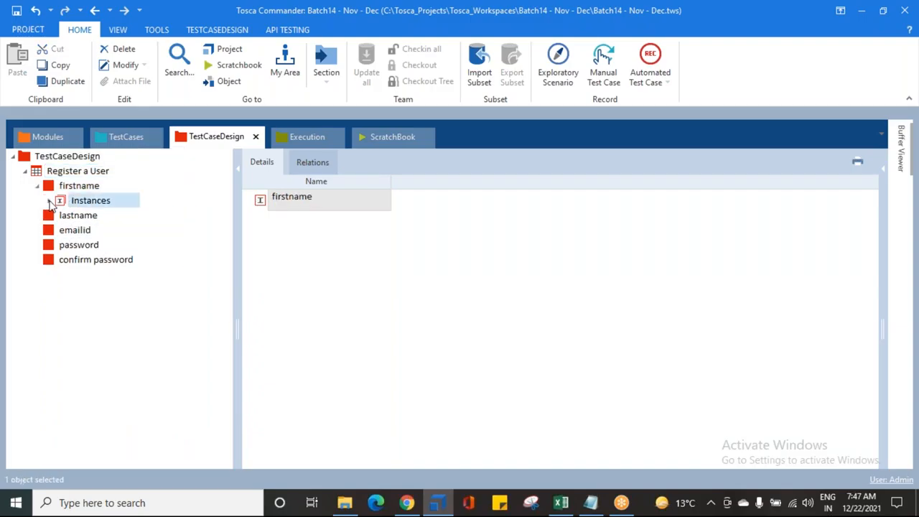
# - Highlight the TEST SHEETS, ATTRIBUTES and INSTANCES headings in turn in the Notepad notes
pyautogui.click(591, 503)
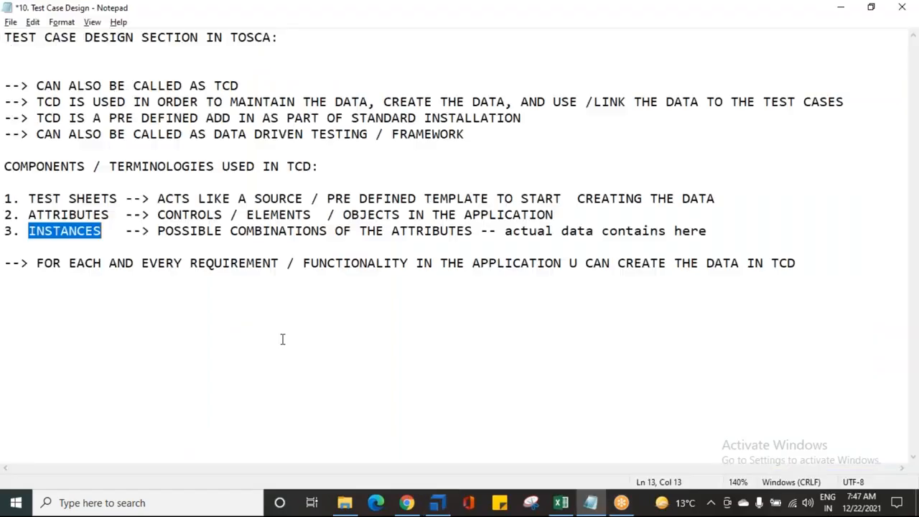
pyautogui.moveTo(29, 199); pyautogui.dragTo(101, 201)
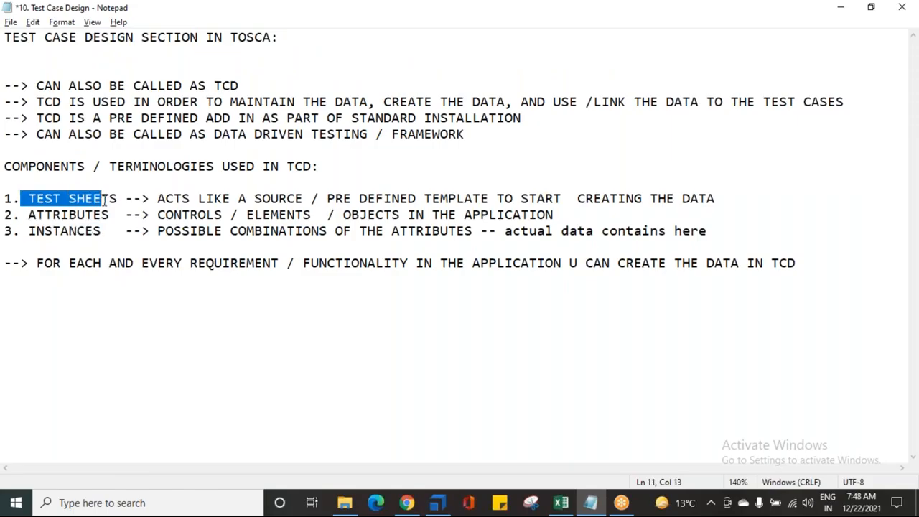
pyautogui.moveTo(29, 214); pyautogui.dragTo(120, 217)
pyautogui.moveTo(26, 230); pyautogui.dragTo(147, 232)
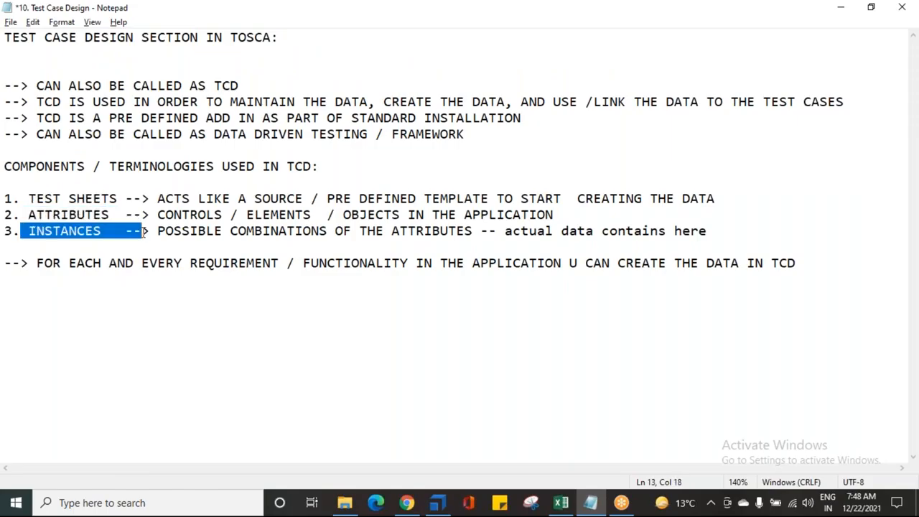
# - Back in the test sheet tree, expand the firstname attribute to review its Instances folder, then open the lastname attribute for editing
pyautogui.click(437, 503)
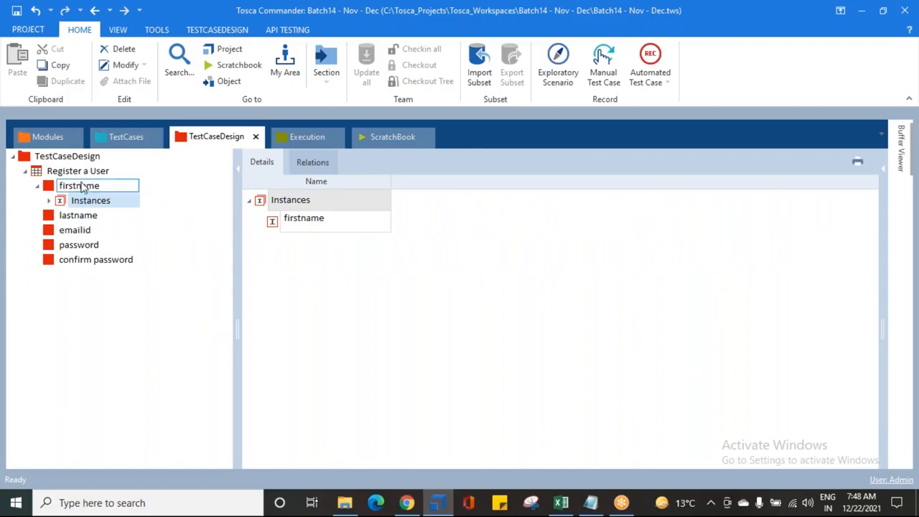
pyautogui.click(41, 169)
pyautogui.click(38, 186)
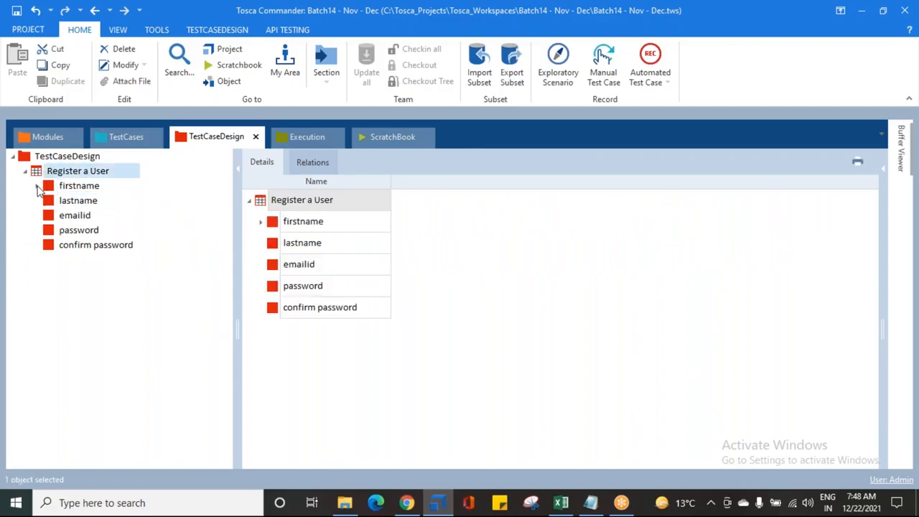
pyautogui.click(52, 187)
pyautogui.click(37, 186)
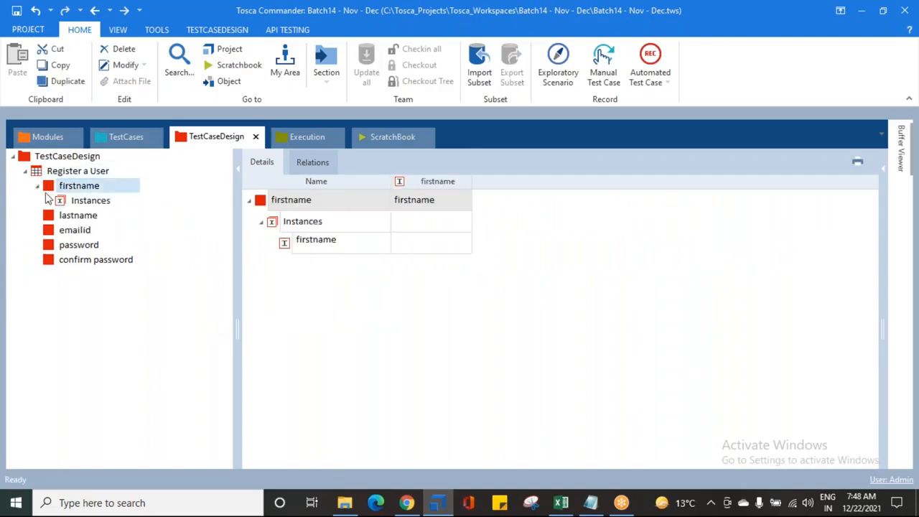
pyautogui.click(76, 203)
pyautogui.doubleClick(71, 213)
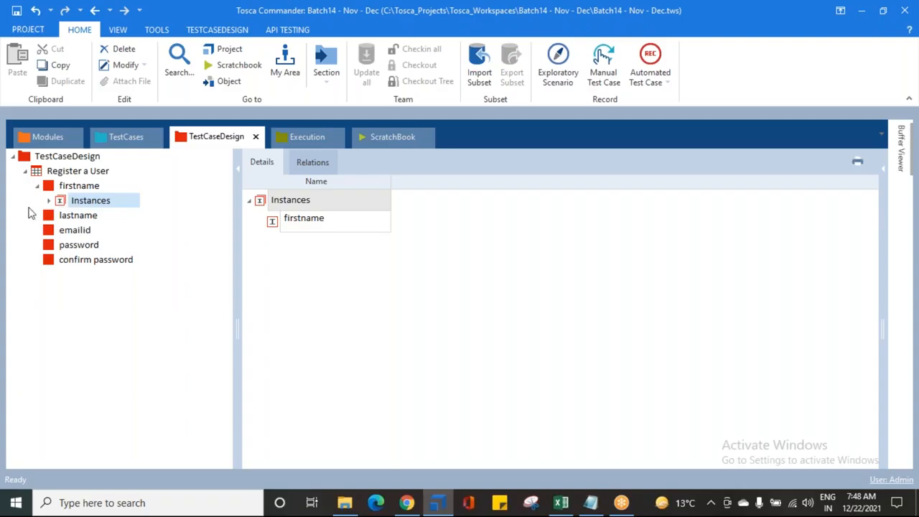
# - Add a new instance under firstname's Instances and rename the existing firstname instance to Kiran
pyautogui.click(54, 190)
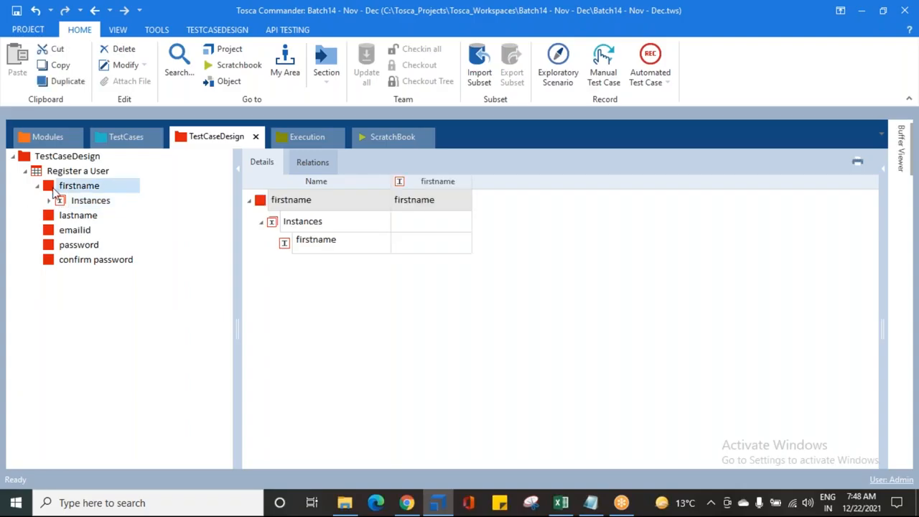
pyautogui.click(81, 203)
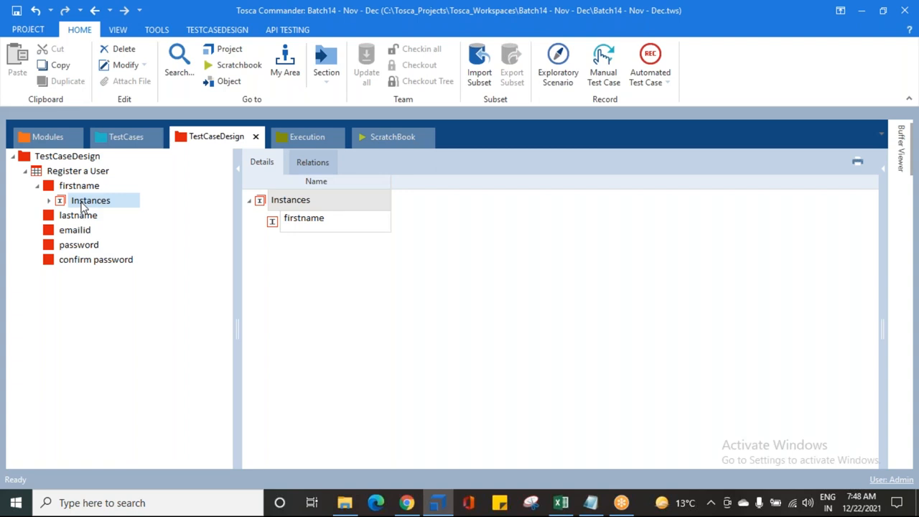
pyautogui.click(70, 186)
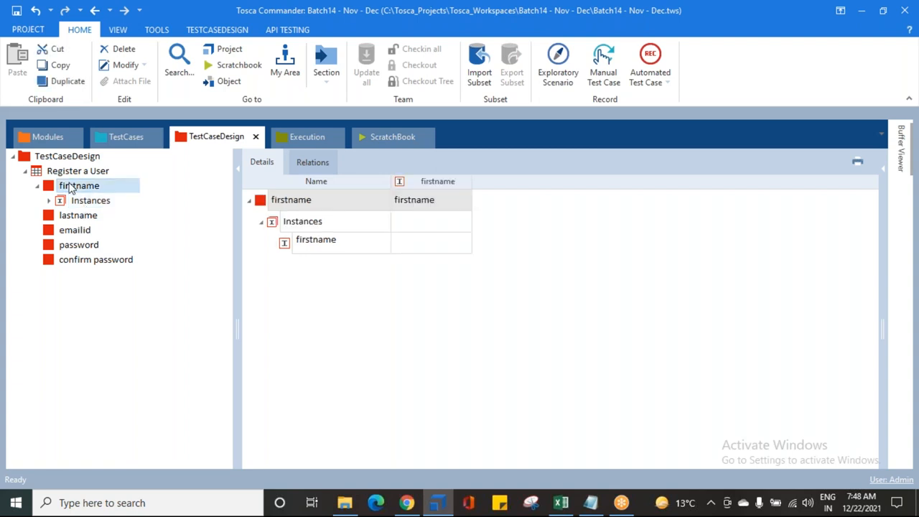
pyautogui.click(82, 200)
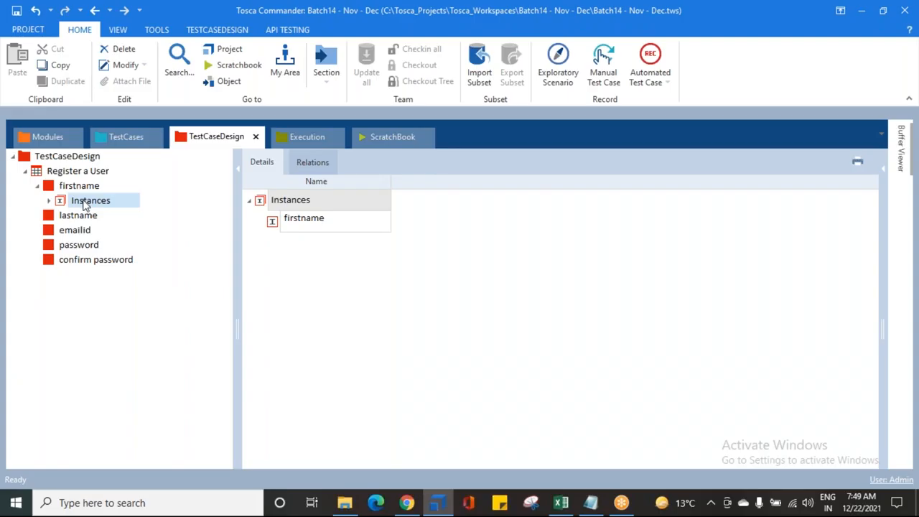
pyautogui.rightClick(84, 200)
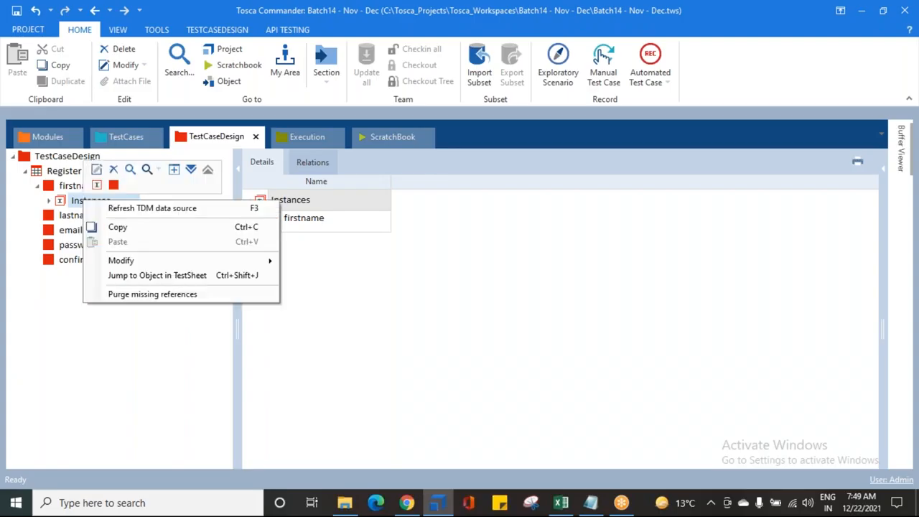
pyautogui.click(96, 185)
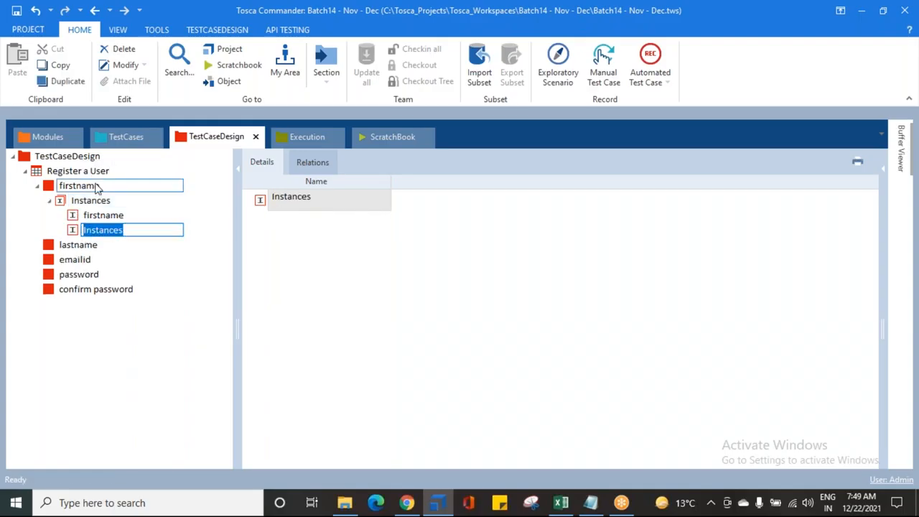
pyautogui.click(101, 215)
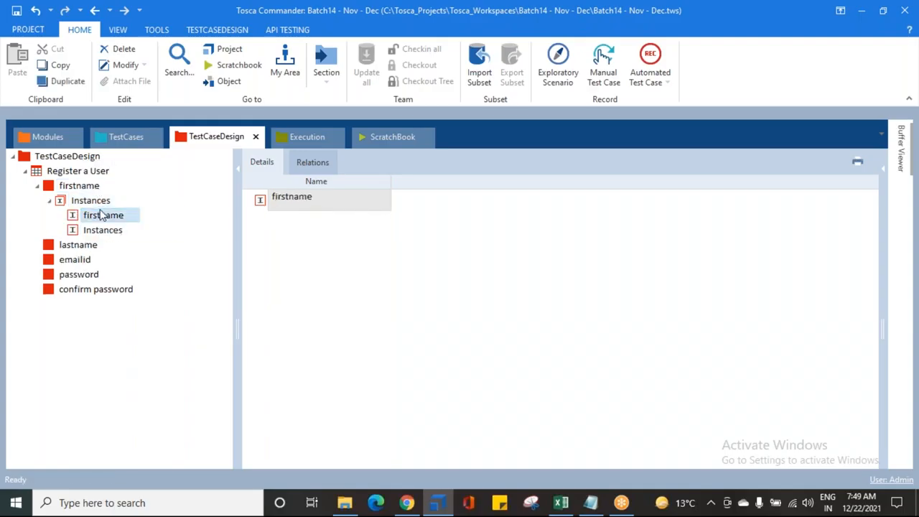
pyautogui.click(102, 216)
pyautogui.write('Kiran')
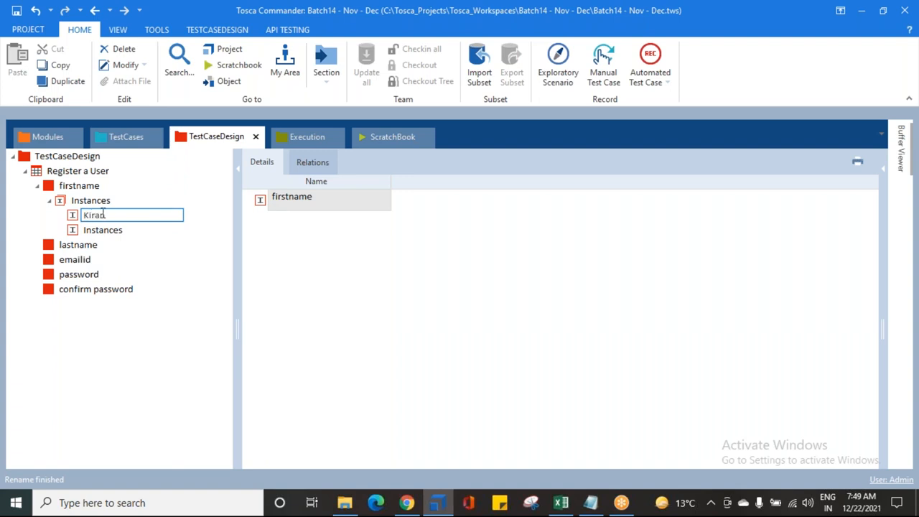
# - Rename the newly added firstname instance to Charan
pyautogui.click(104, 234)
pyautogui.click(105, 234)
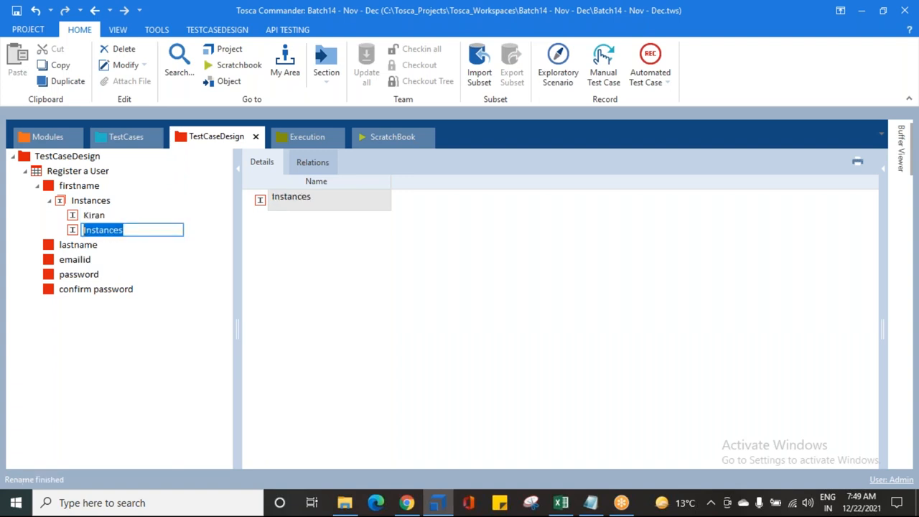
pyautogui.write('Charan')
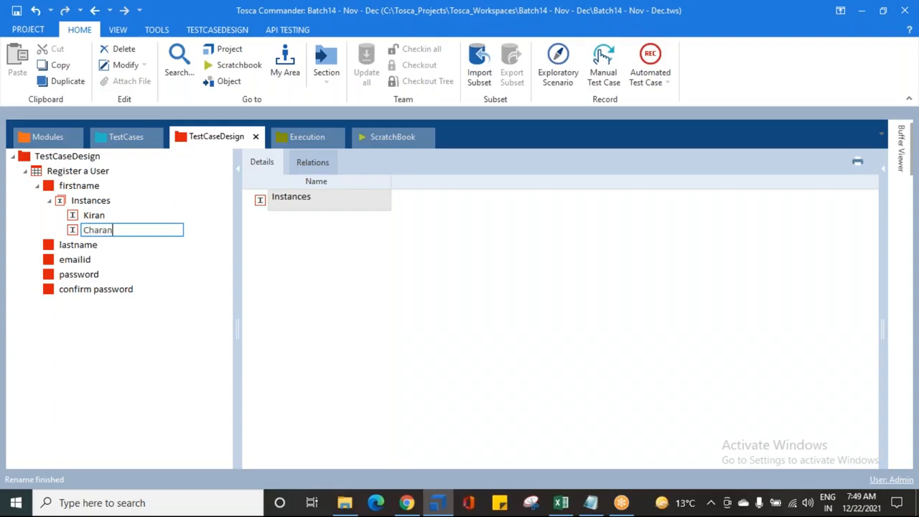
pyautogui.press('Return')
# - Add two more firstname instances named Bhagya and Kalidas
pyautogui.click(107, 201)
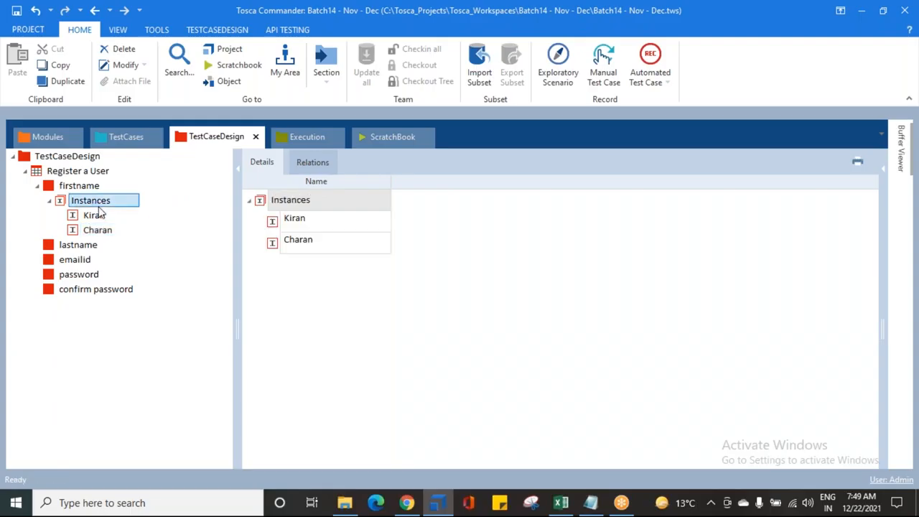
pyautogui.click(112, 192)
pyautogui.write('B')
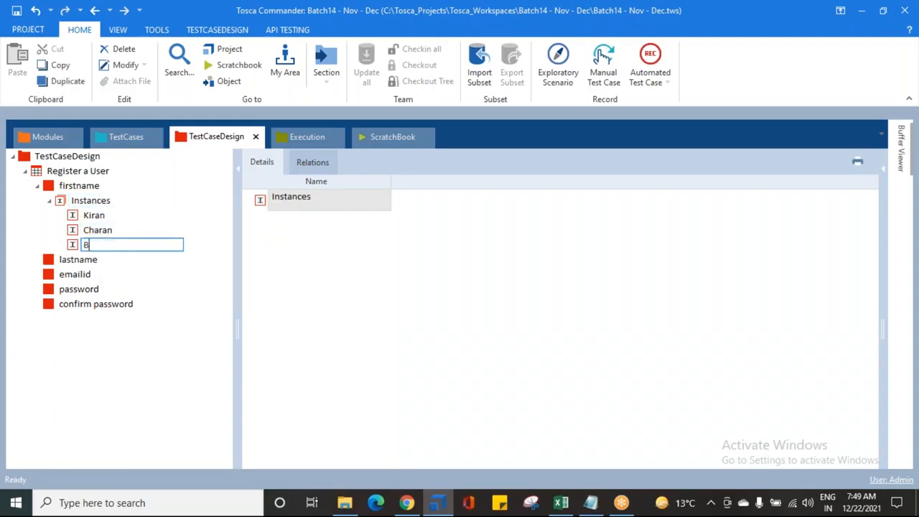
pyautogui.write('hagya')
pyautogui.press('Return')
pyautogui.click(109, 202)
pyautogui.rightClick(109, 201)
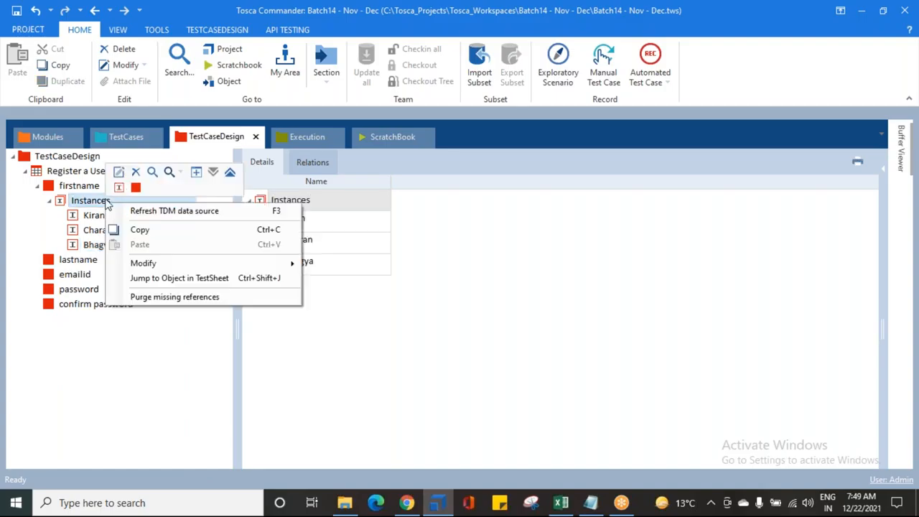
pyautogui.click(119, 187)
pyautogui.write('Kalidas')
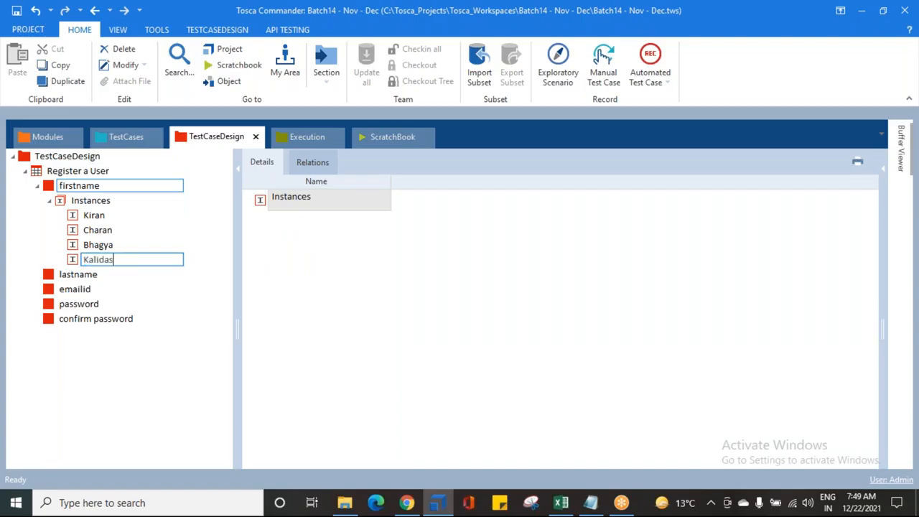
pyautogui.press('Return')
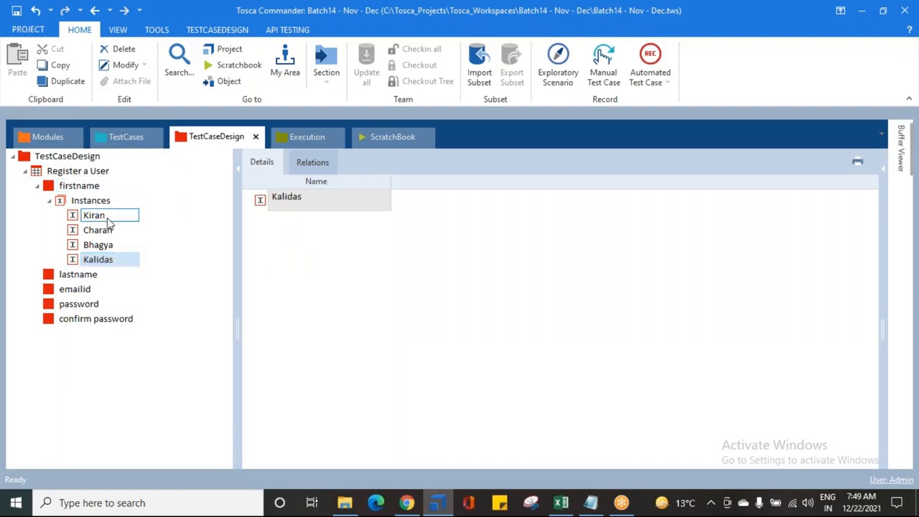
# - Add two more firstname instances named Rajesh and Ramesh
pyautogui.click(102, 203)
pyautogui.rightClick(102, 203)
pyautogui.click(117, 180)
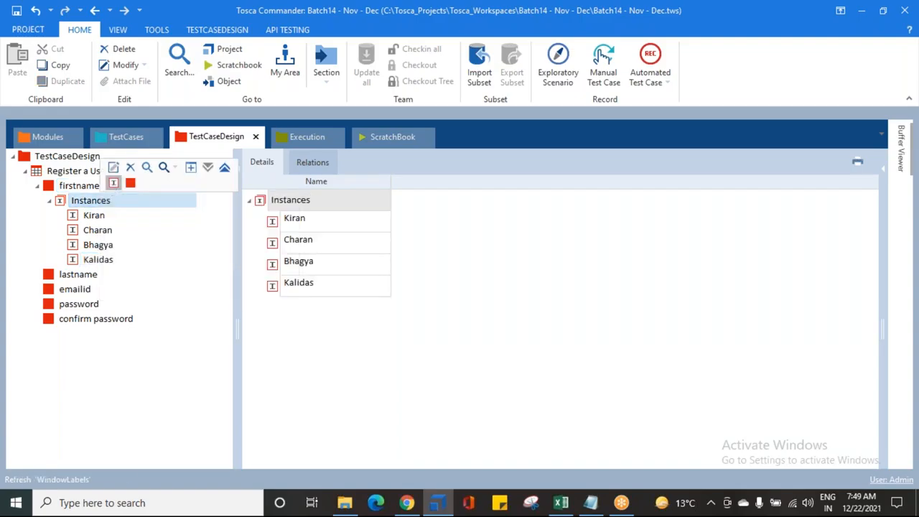
pyautogui.write('Rajesh')
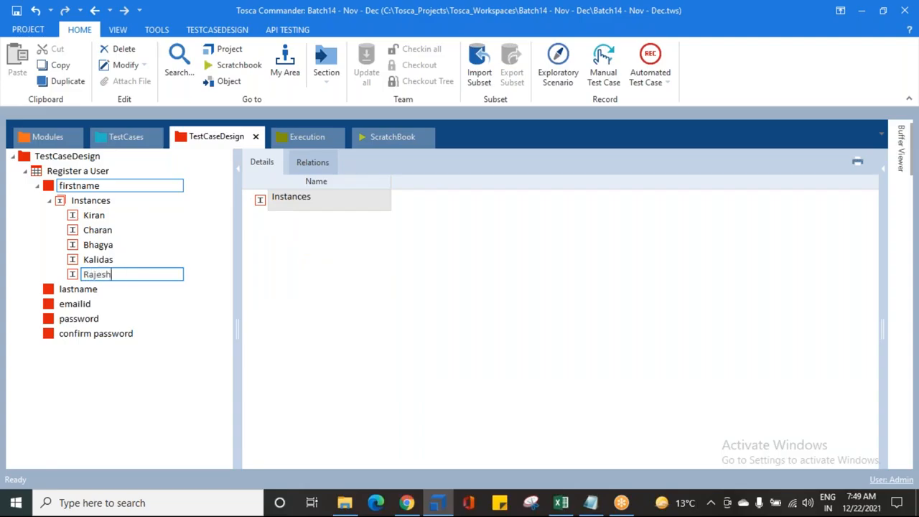
pyautogui.press('Return')
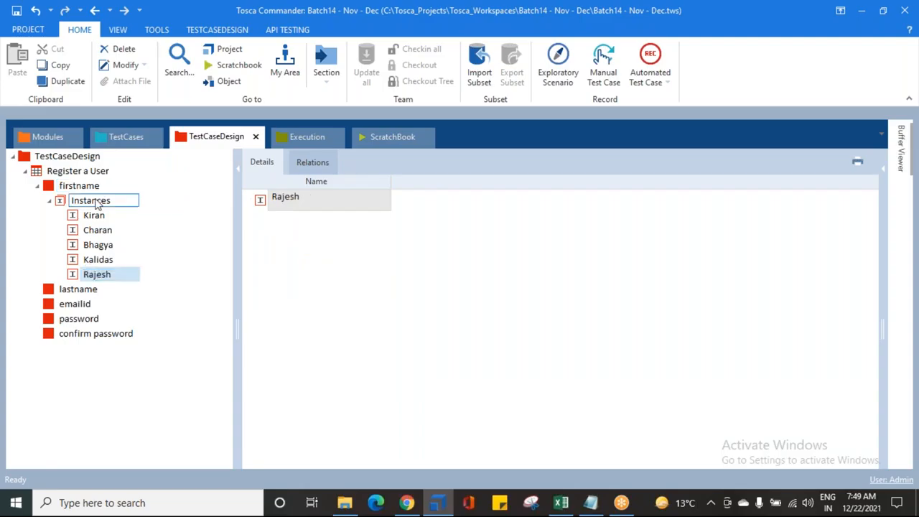
pyautogui.rightClick(100, 201)
pyautogui.click(108, 186)
pyautogui.write('Ramesh')
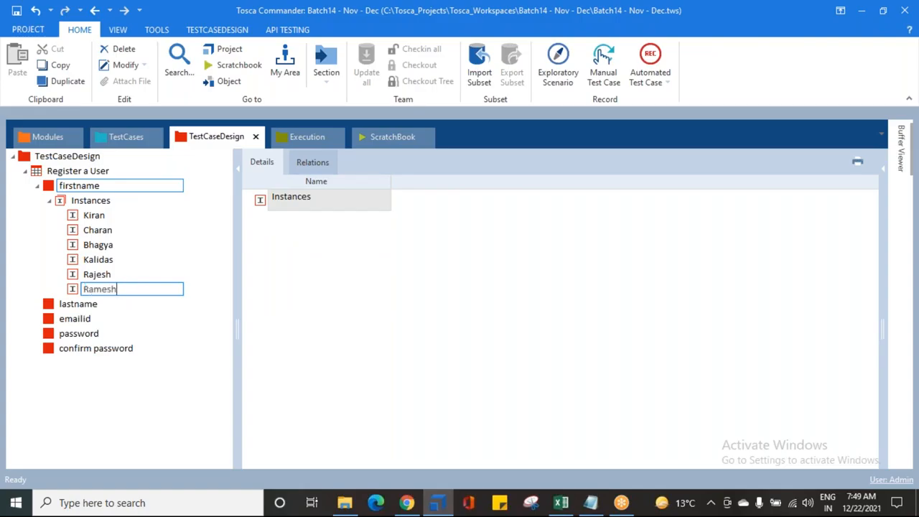
pyautogui.press('Return')
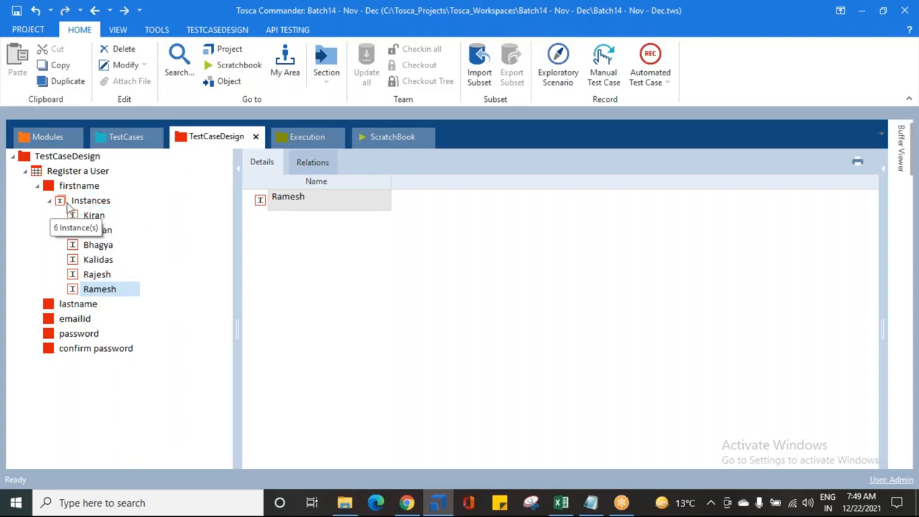
# - Review each of the six firstname instances in turn
pyautogui.click(94, 216)
pyautogui.click(97, 230)
pyautogui.click(98, 245)
pyautogui.click(98, 260)
pyautogui.click(97, 275)
pyautogui.click(99, 289)
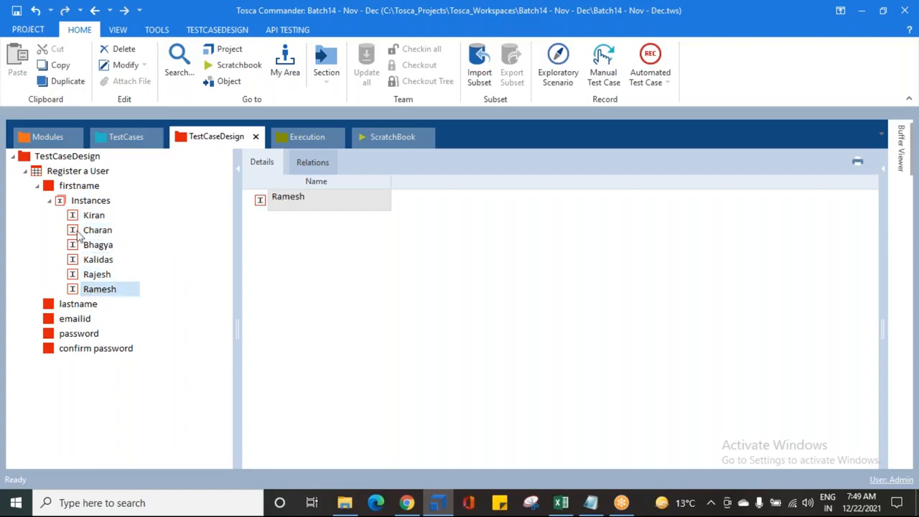
# - Collapse firstname and add an instance named user1 under the lastname attribute
pyautogui.click(49, 201)
pyautogui.click(38, 186)
pyautogui.click(46, 203)
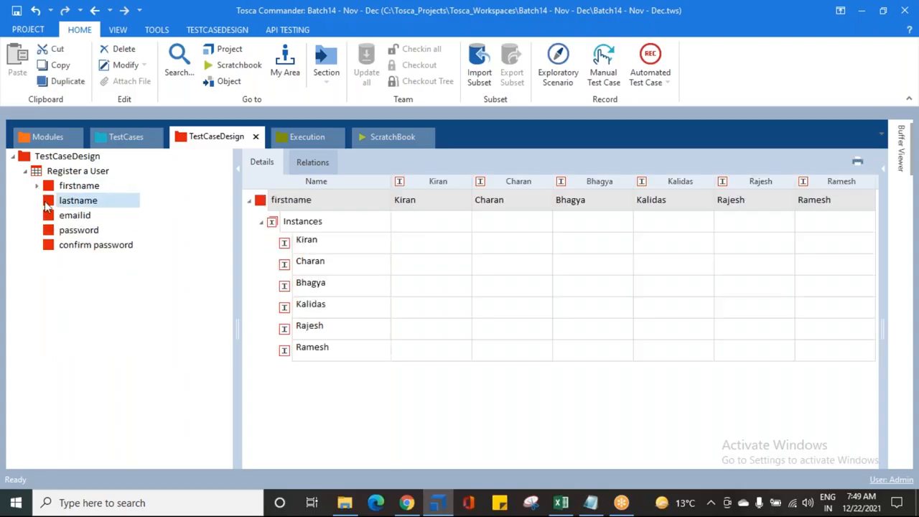
pyautogui.rightClick(45, 206)
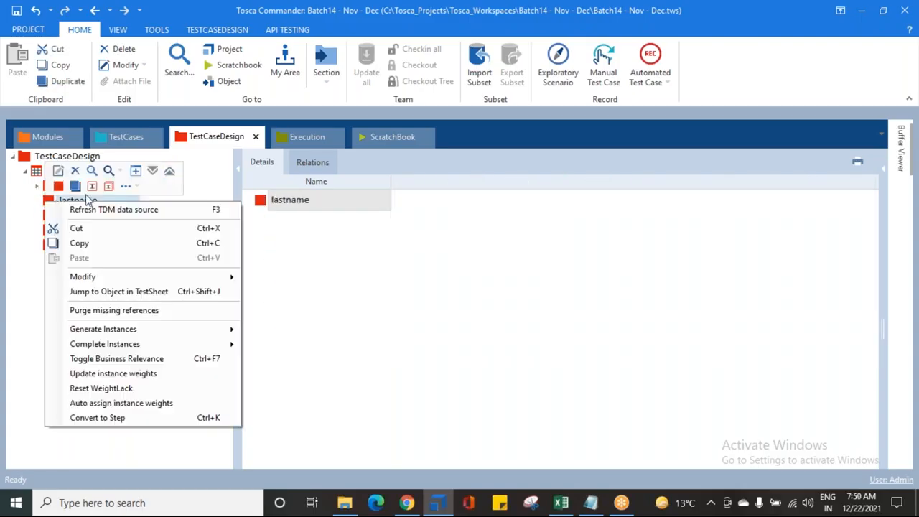
pyautogui.click(92, 186)
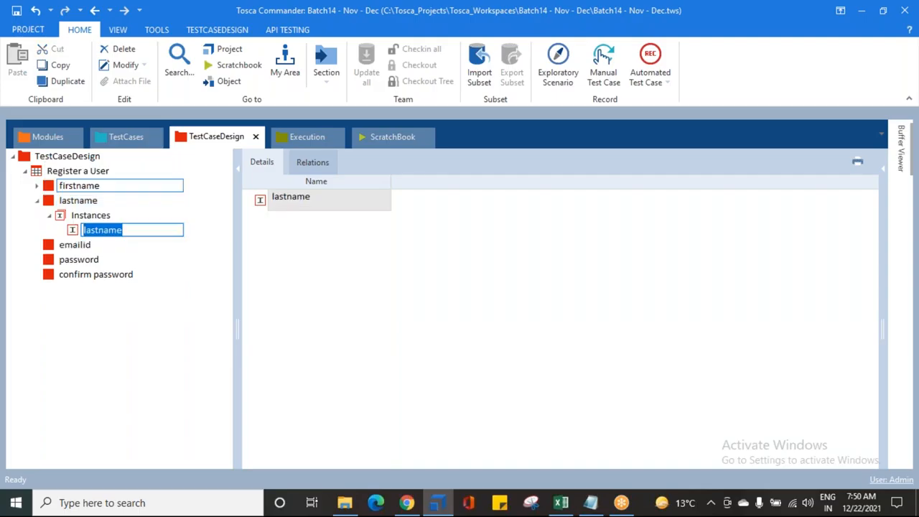
pyautogui.write('user1')
pyautogui.press('Return')
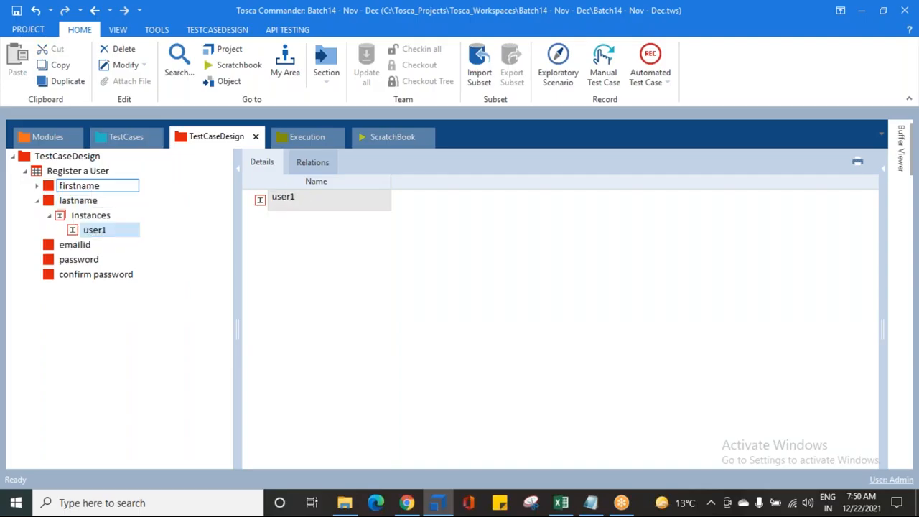
# - Copy the user1 instance and paste it five times to create lastname instances user2 through user6
pyautogui.click(76, 230)
pyautogui.hotkey('ctrl', 'c')
pyautogui.click(78, 218)
pyautogui.hotkey('ctrl', 'v')
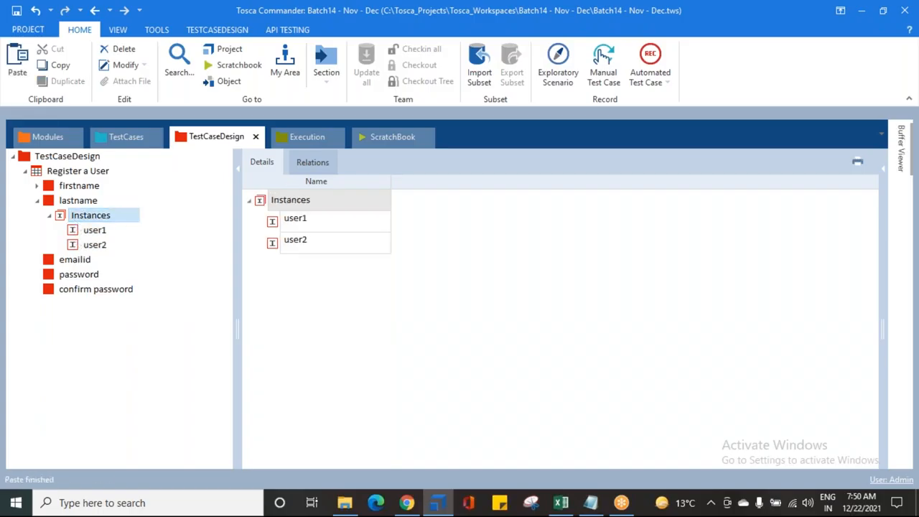
pyautogui.hotkey('ctrl', 'v')
pyautogui.hotkey('ctrl', 'v')
pyautogui.hotkey('ctrl', 'v')
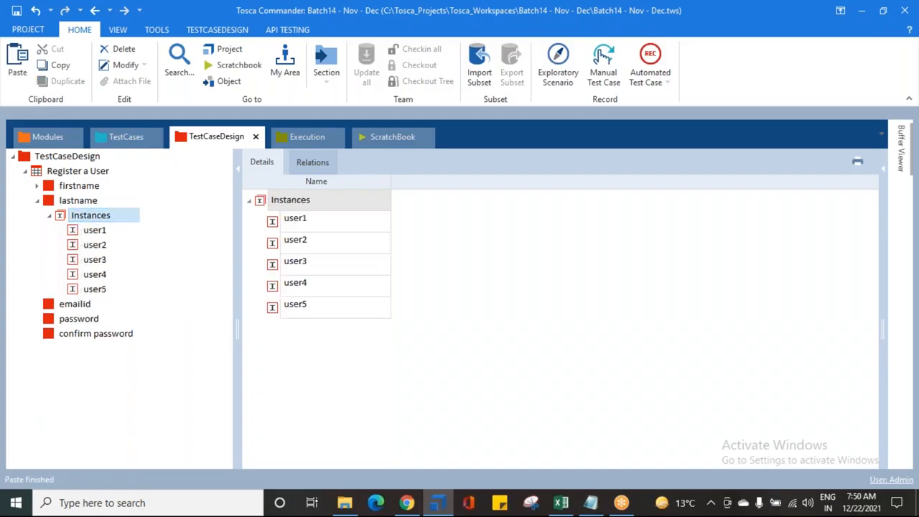
pyautogui.hotkey('ctrl', 'v')
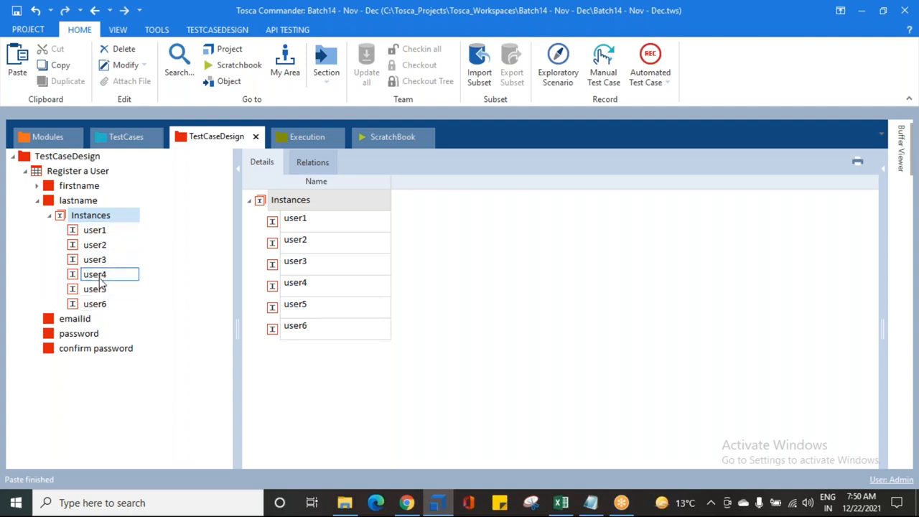
# - Collapse lastname and add an emailid instance holding a sample Gmail address
pyautogui.click(49, 216)
pyautogui.click(37, 200)
pyautogui.click(66, 217)
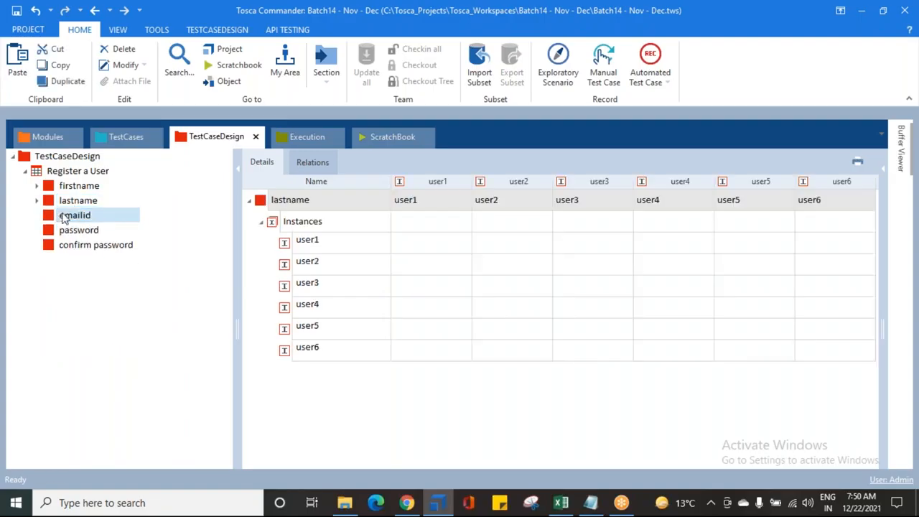
pyautogui.rightClick(66, 218)
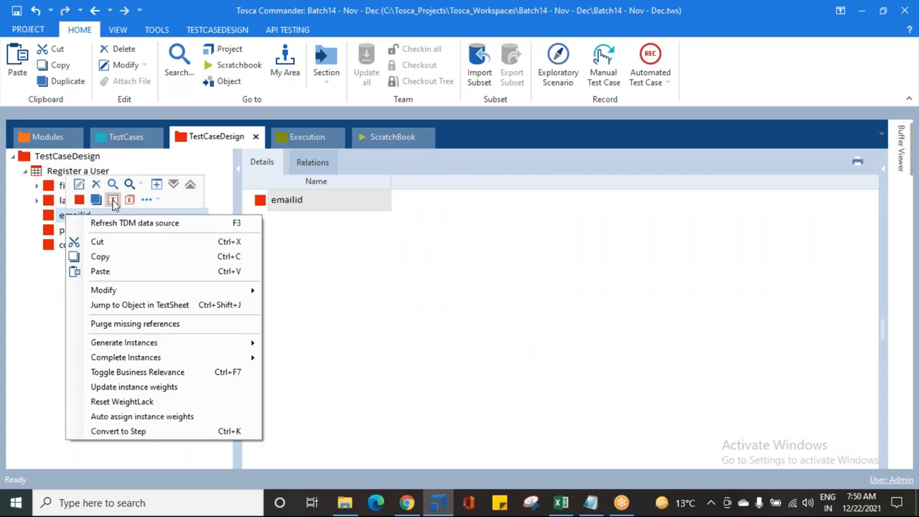
pyautogui.press('Escape')
pyautogui.click(113, 200)
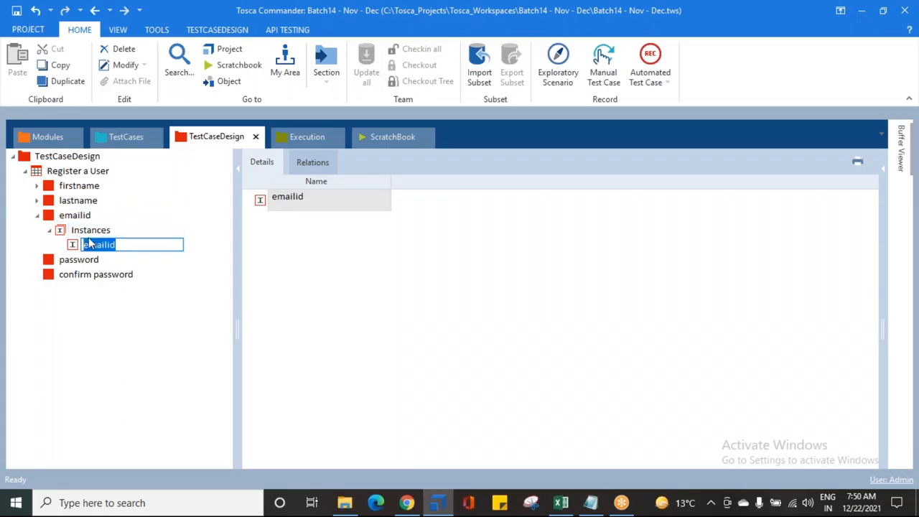
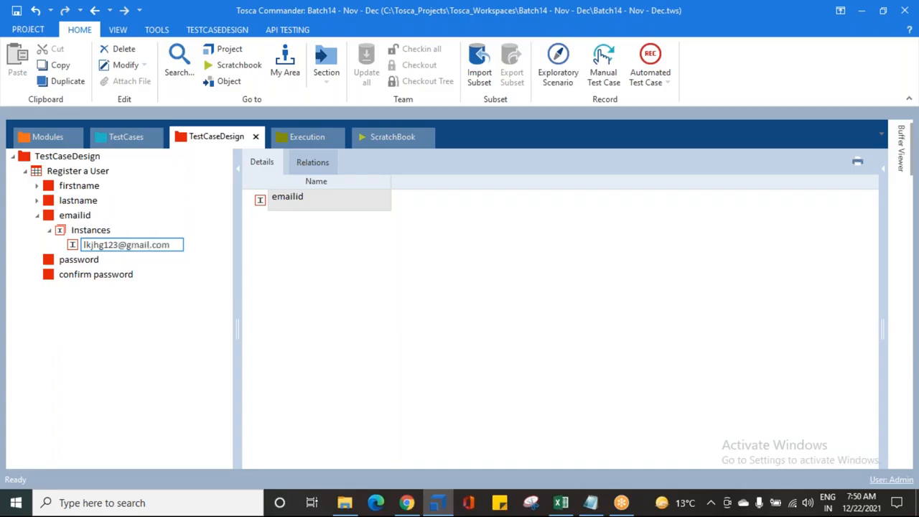
pyautogui.press('Return')
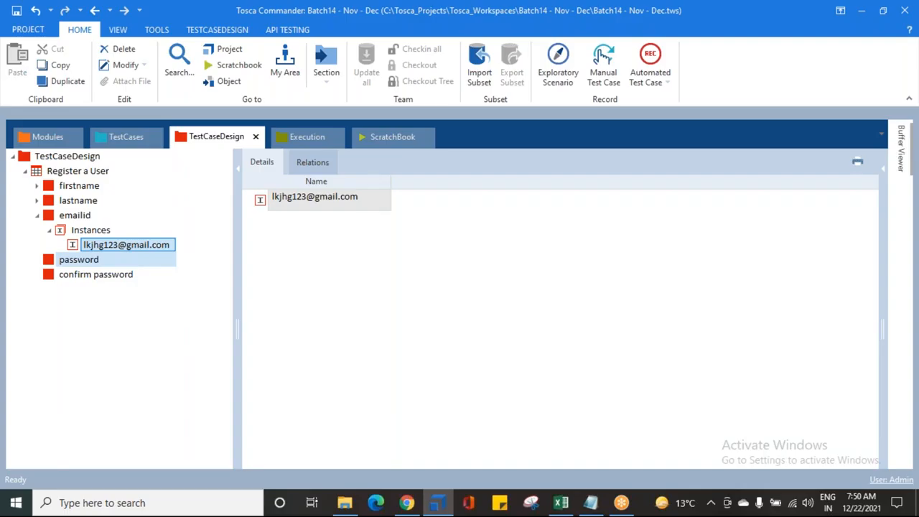
# - Copy the emailid instance and paste it five times to create additional emailid instances
pyautogui.hotkey('ctrl', 'c')
pyautogui.click(90, 231)
pyautogui.hotkey('ctrl', 'v')
pyautogui.hotkey('ctrl', 'v')
pyautogui.hotkey('ctrl', 'v')
pyautogui.hotkey('ctrl', 'v')
pyautogui.hotkey('ctrl', 'v')
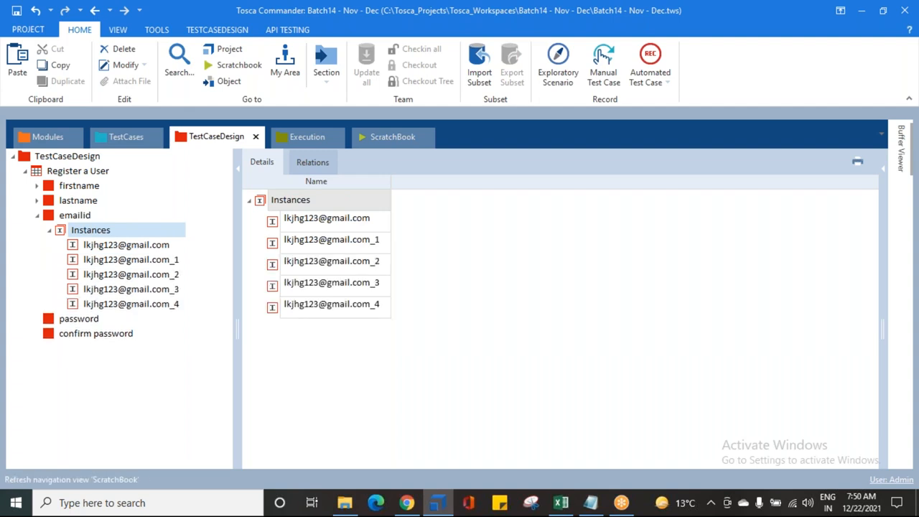
pyautogui.click(127, 246)
pyautogui.click(124, 260)
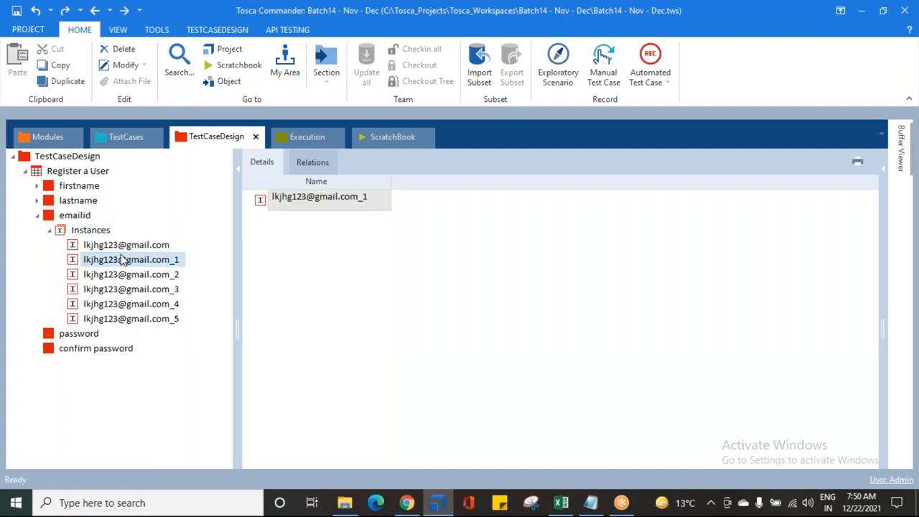
pyautogui.click(123, 260)
pyautogui.press('End')
pyautogui.press('BackSpace')
pyautogui.press('BackSpace')
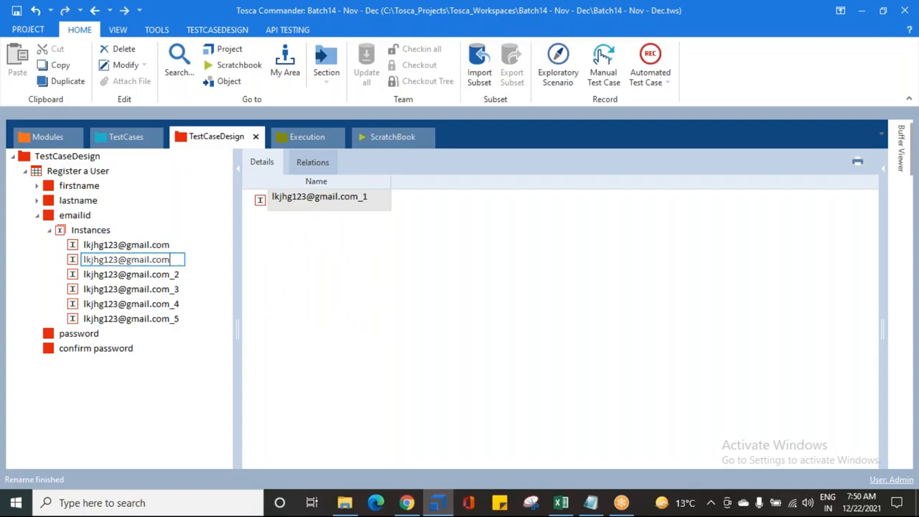
pyautogui.press('Left')
pyautogui.press('Left')
pyautogui.press('Left')
pyautogui.write('45')
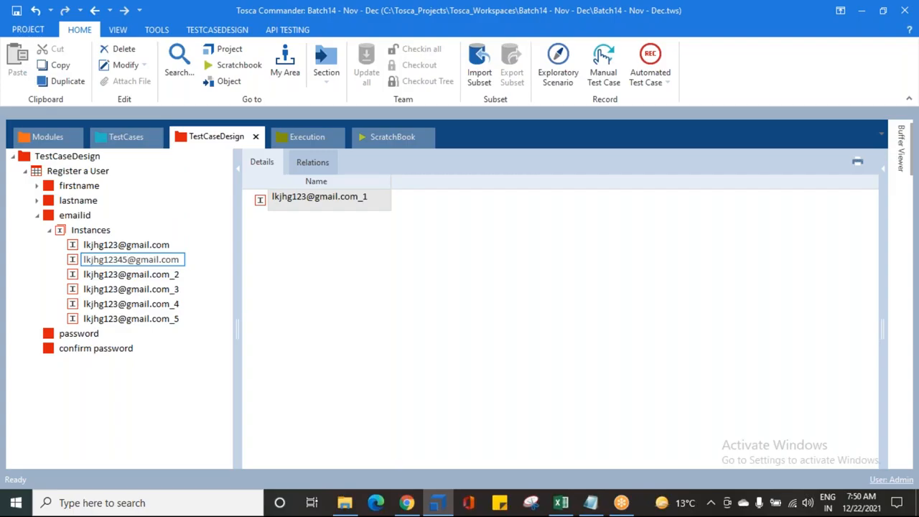
pyautogui.press('Return')
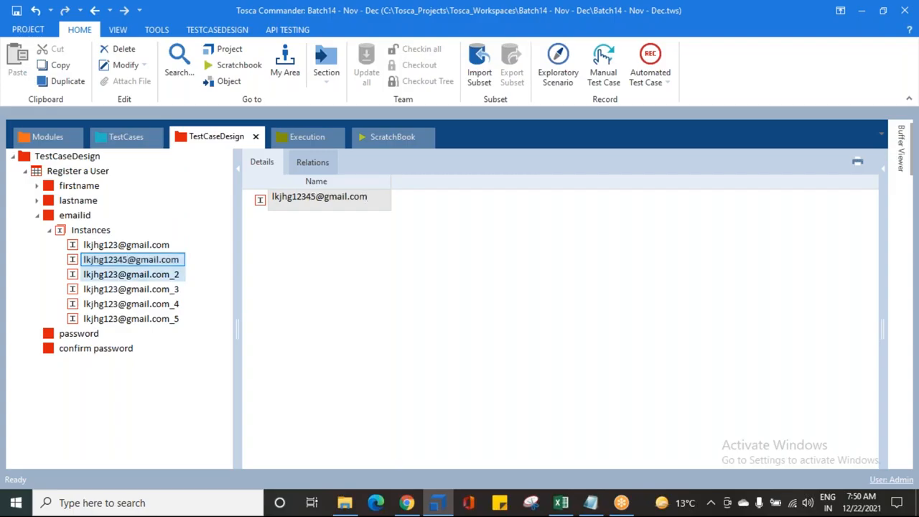
pyautogui.click(117, 279)
pyautogui.click(117, 280)
pyautogui.click(115, 276)
pyautogui.press('Right')
pyautogui.write('675')
pyautogui.press('Return')
pyautogui.click(147, 288)
pyautogui.press('Up')
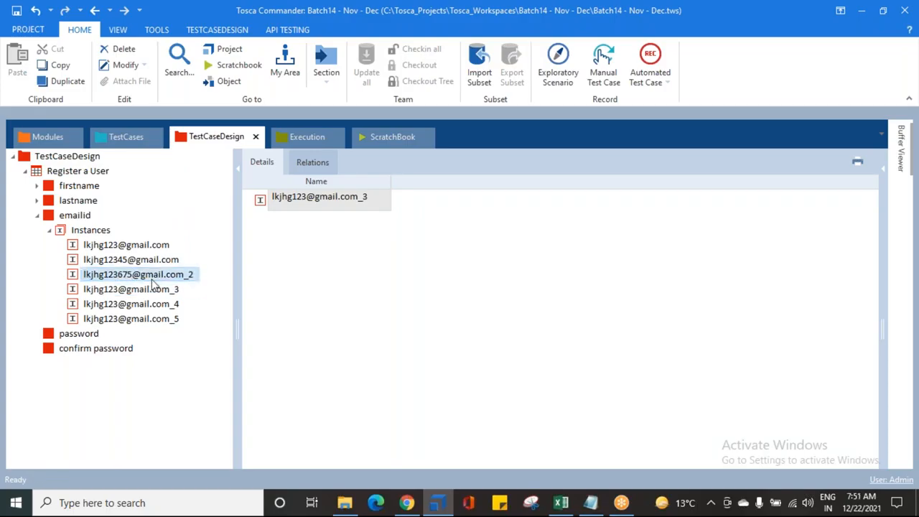
pyautogui.press('F2')
pyautogui.press('End')
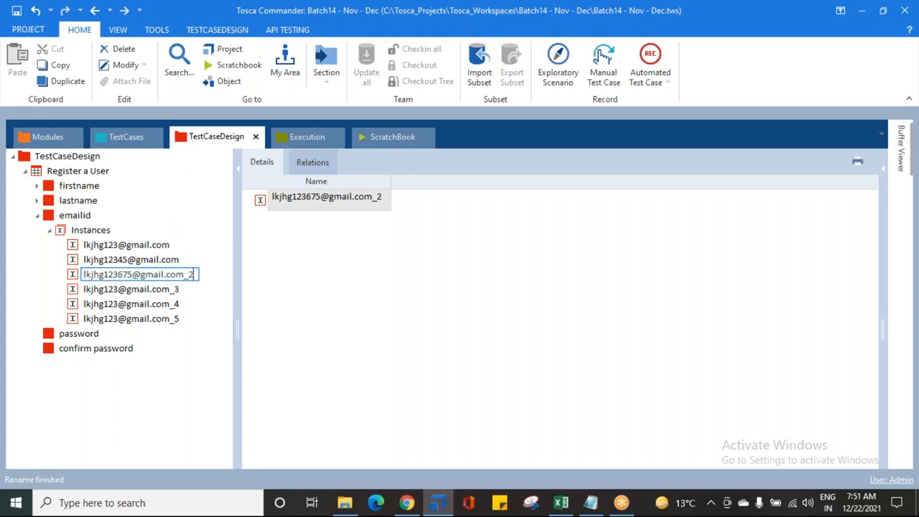
pyautogui.press('Return')
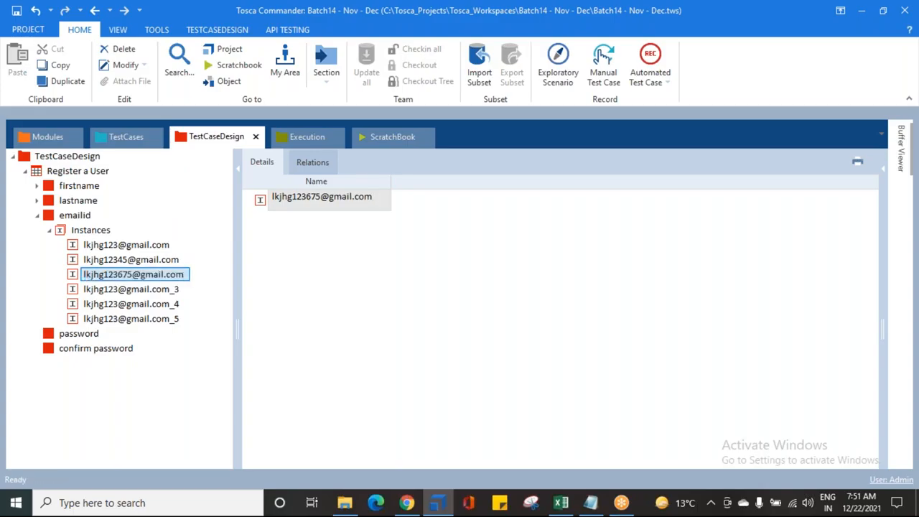
pyautogui.click(152, 289)
pyautogui.press('F2')
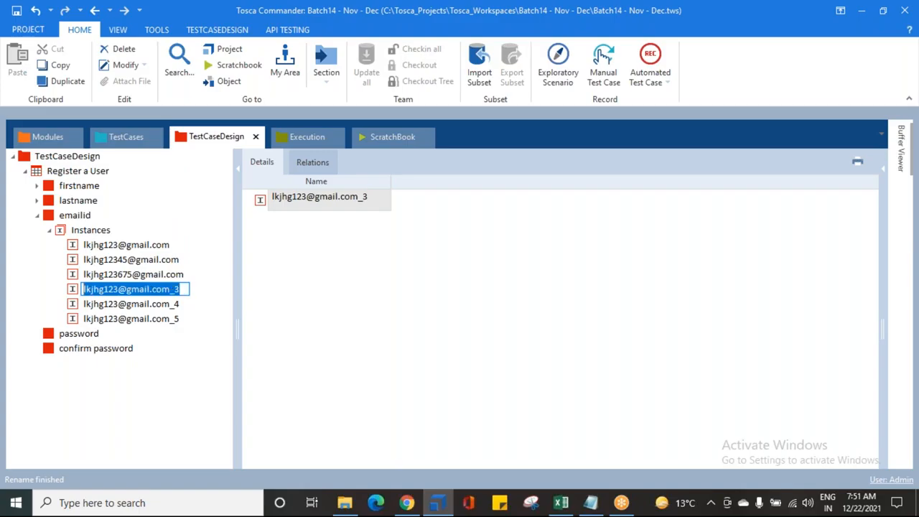
pyautogui.click(173, 288)
pyautogui.press('BackSpace')
pyautogui.press('BackSpace')
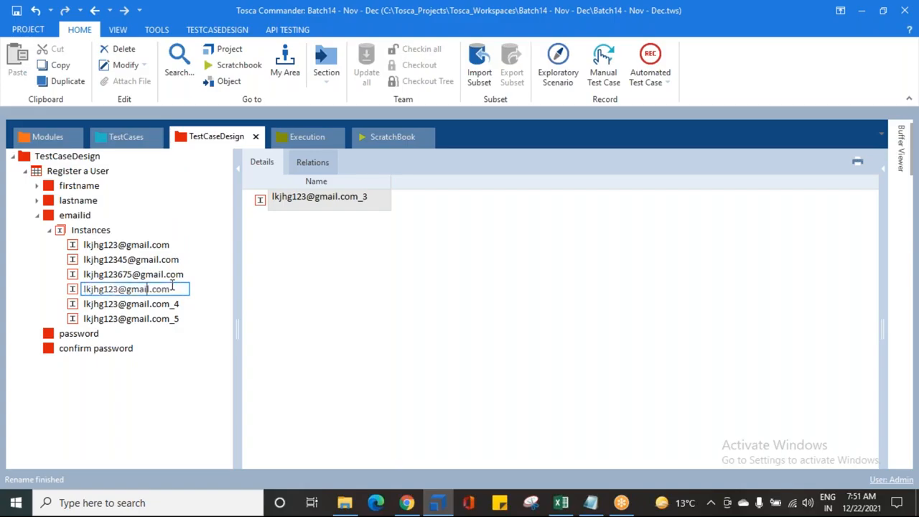
pyautogui.press('Right')
pyautogui.write('4567')
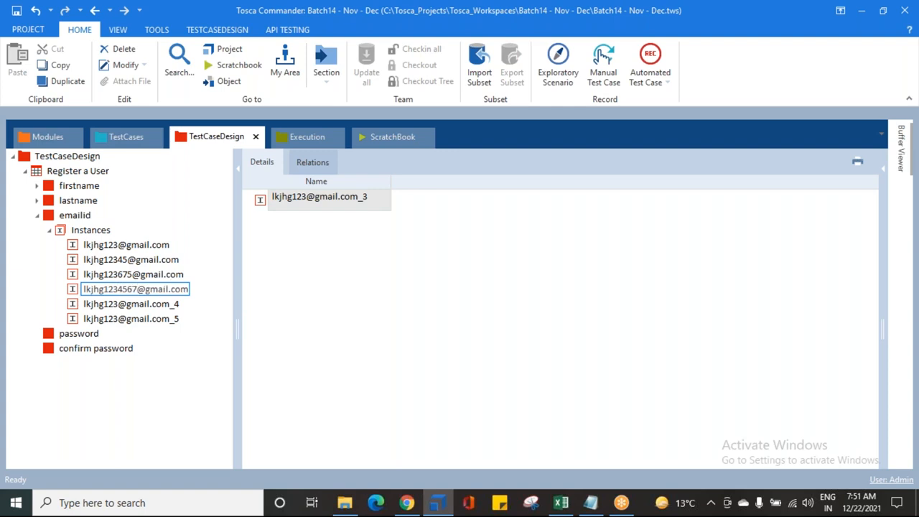
pyautogui.click(144, 304)
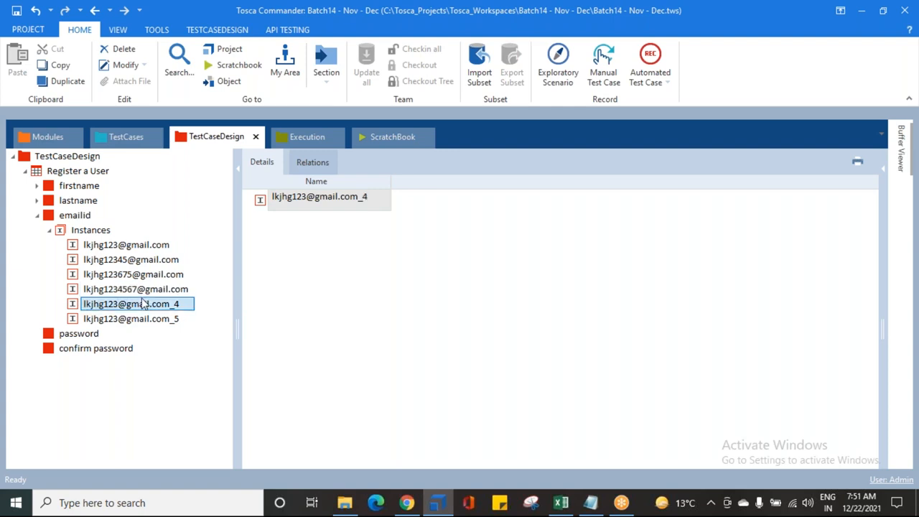
pyautogui.click(143, 303)
pyautogui.click(191, 302)
pyautogui.press('BackSpace')
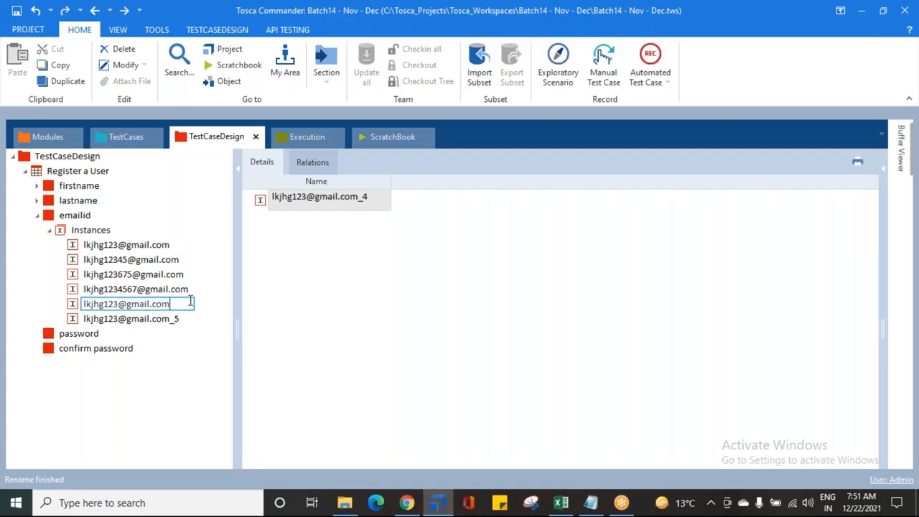
pyautogui.press('Left')
pyautogui.press('Left')
pyautogui.press('Left')
pyautogui.press('Left')
pyautogui.write('098')
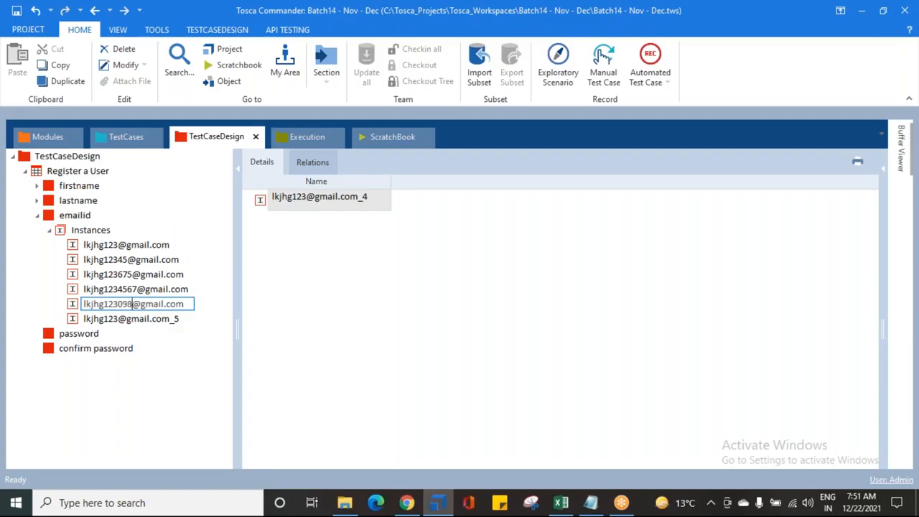
pyautogui.click(161, 324)
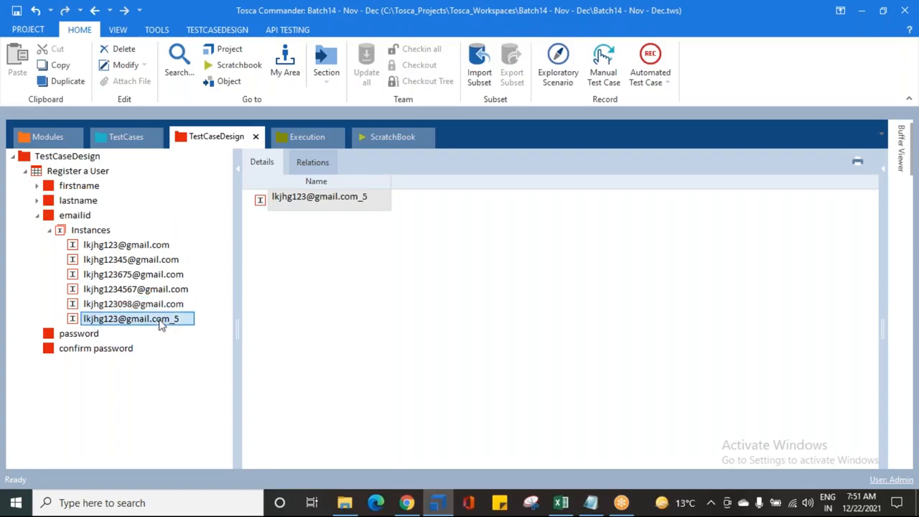
pyautogui.click(161, 325)
pyautogui.click(173, 320)
pyautogui.press('BackSpace')
pyautogui.press('BackSpace')
pyautogui.press('Left')
pyautogui.write('785478')
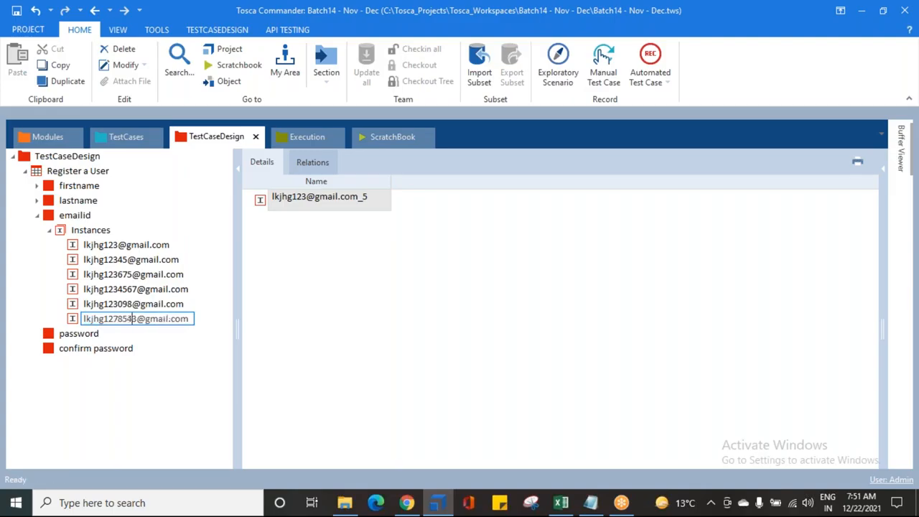
pyautogui.click(269, 324)
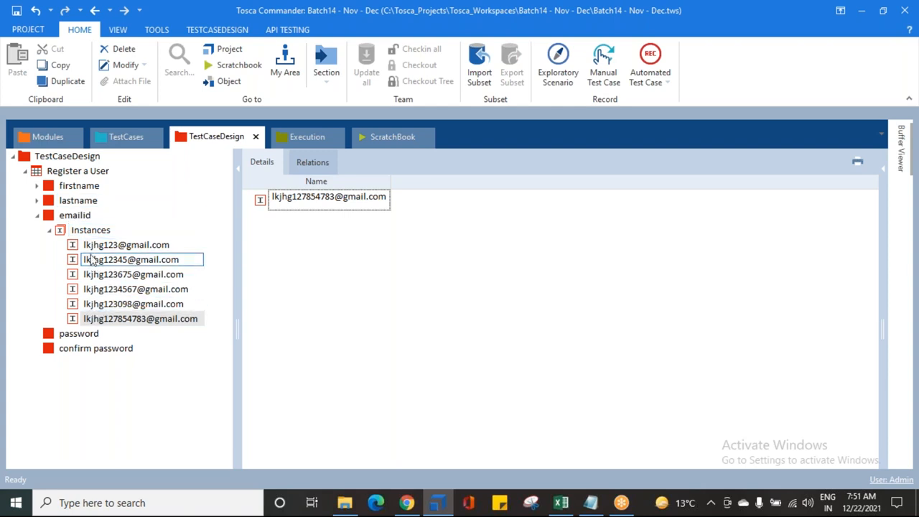
# - Collapse emailid and add an instance under the password attribute holding a sample password value
pyautogui.click(53, 230)
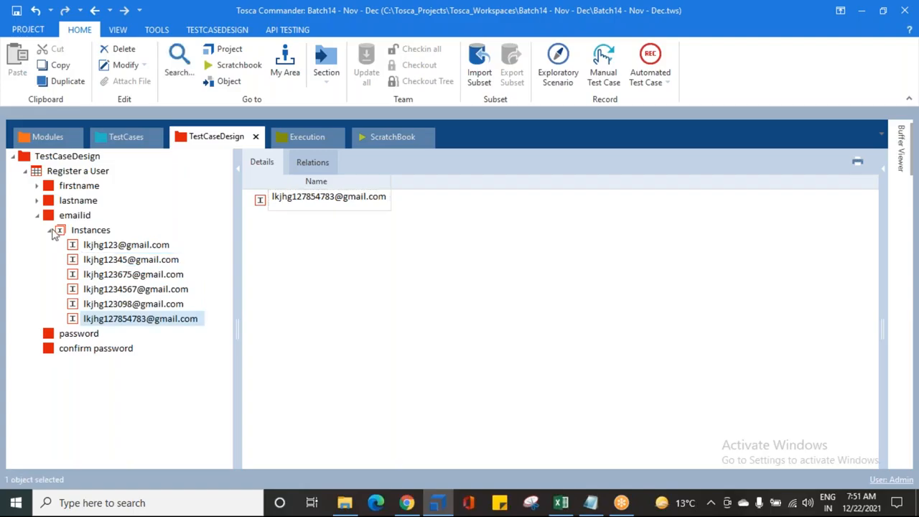
pyautogui.click(50, 231)
pyautogui.click(37, 216)
pyautogui.click(59, 233)
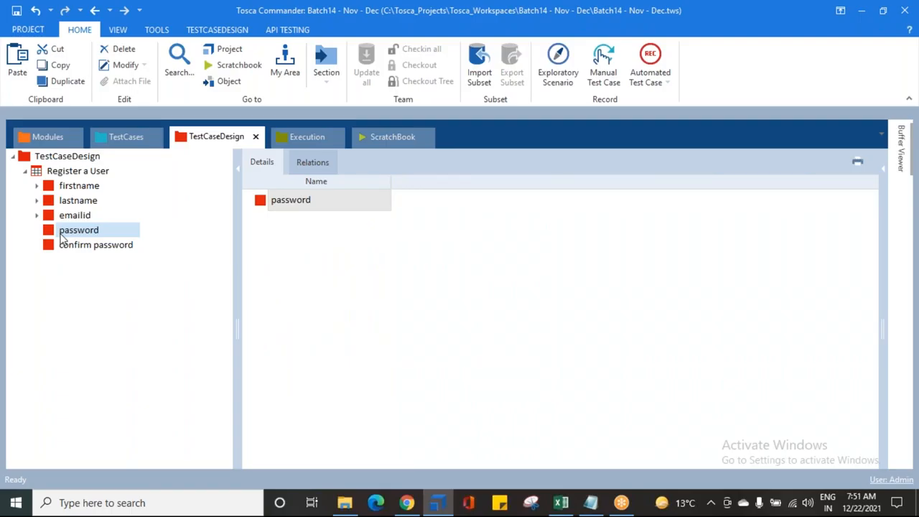
pyautogui.rightClick(62, 237)
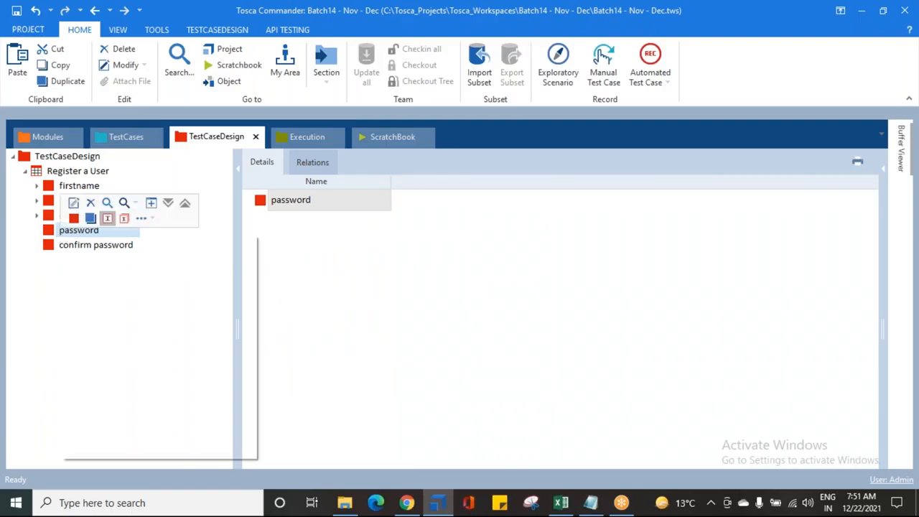
pyautogui.click(107, 218)
pyautogui.write('123456789')
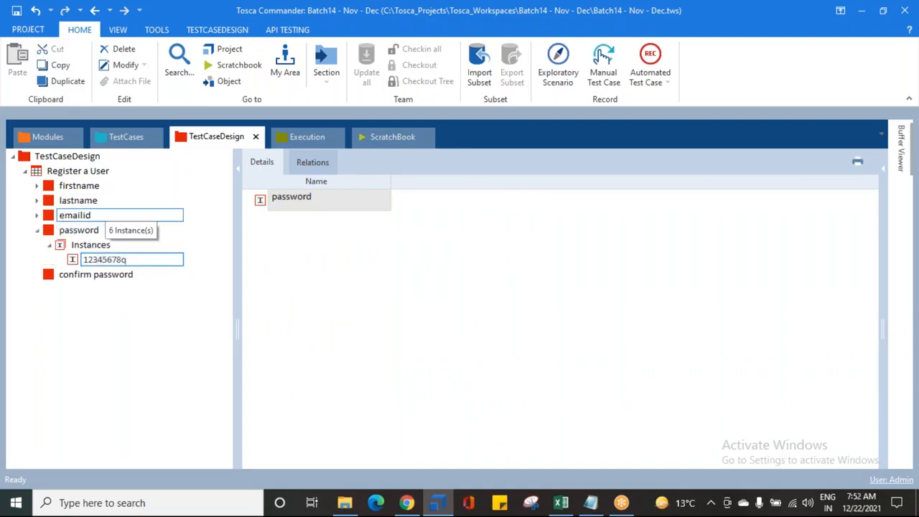
pyautogui.press('Return')
# - Add a second password instance holding another sample password value
pyautogui.click(65, 245)
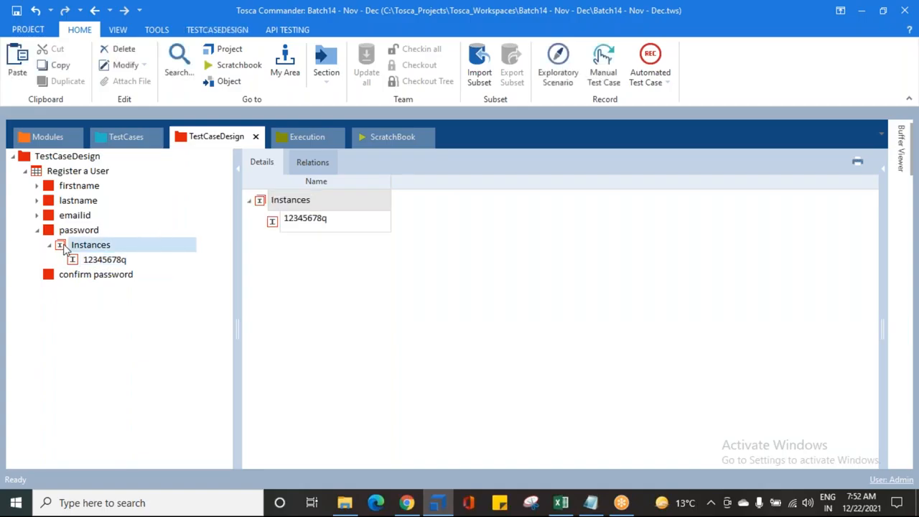
pyautogui.rightClick(65, 247)
pyautogui.click(77, 229)
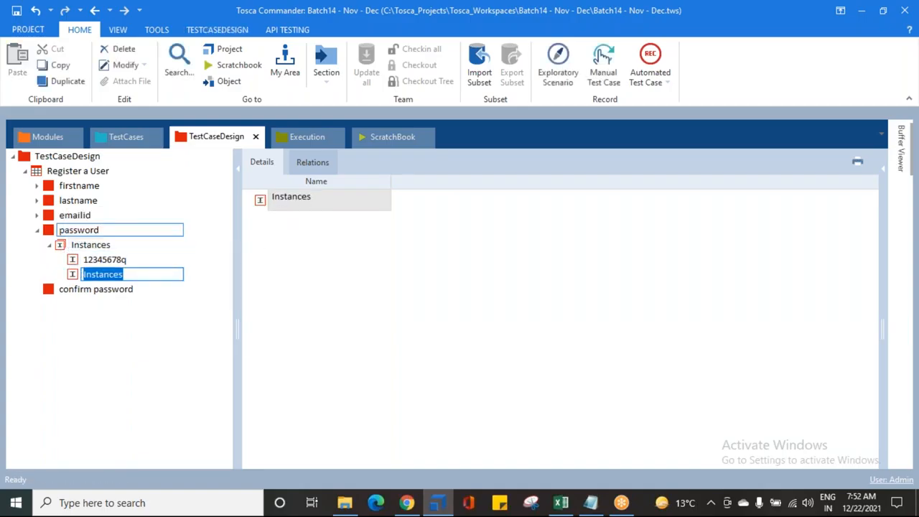
pyautogui.write('qwerty12345')
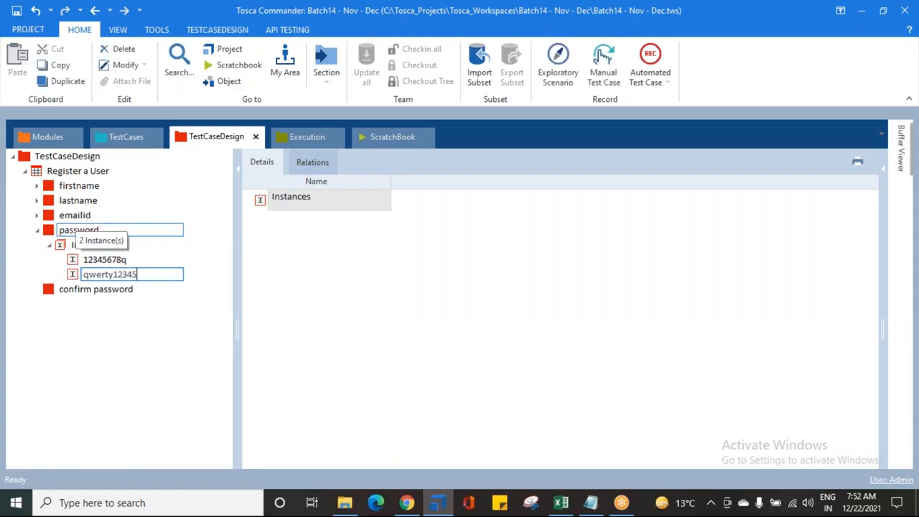
pyautogui.press('Return')
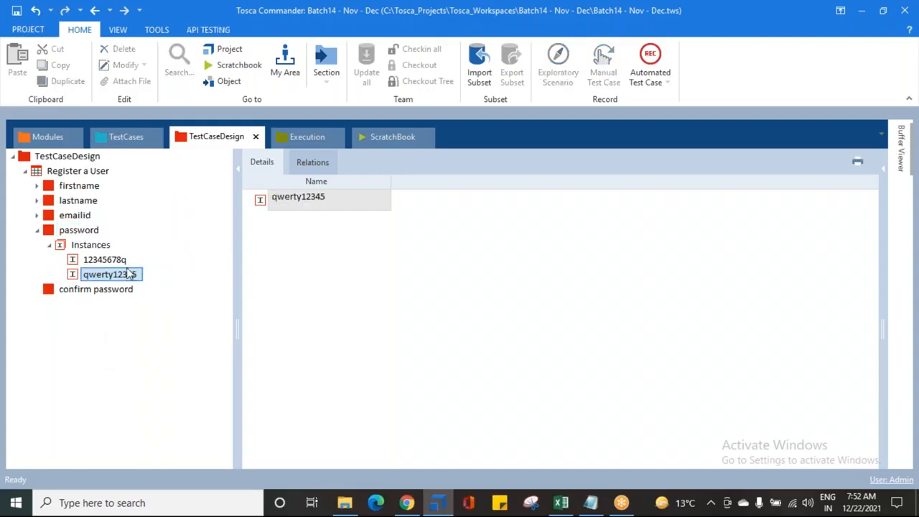
# - Copy the password attribute's Instances folder and paste it into the confirm password attribute
pyautogui.click(65, 250)
pyautogui.click(49, 245)
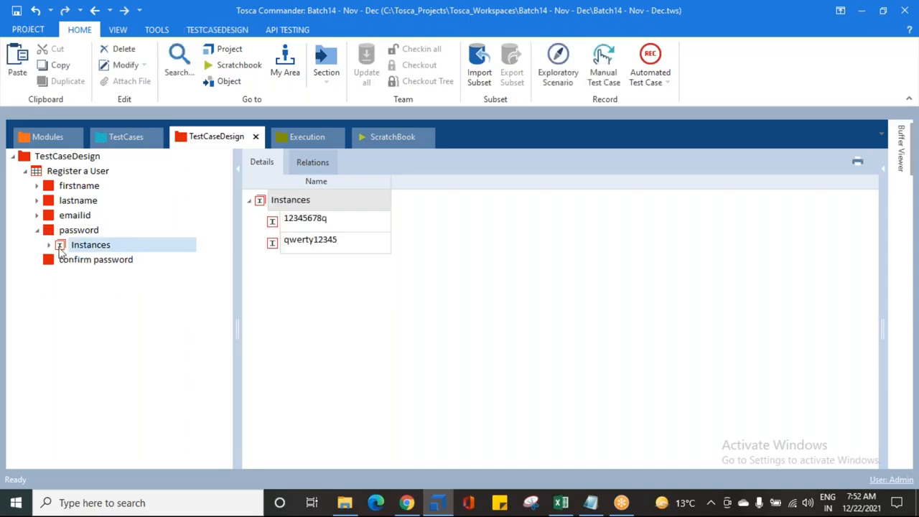
pyautogui.hotkey('ctrl', 'c')
pyautogui.click(63, 260)
pyautogui.hotkey('ctrl', 'v')
pyautogui.click(38, 260)
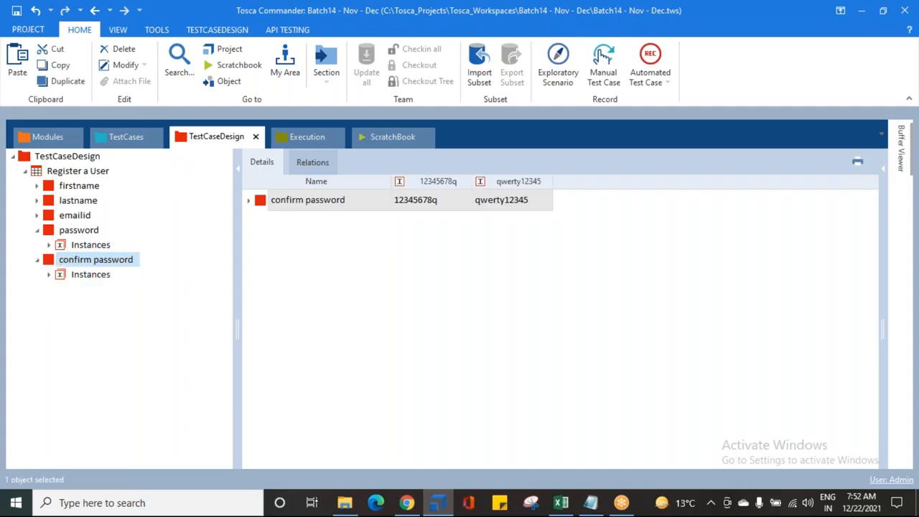
# - Check the pasted confirm password instances, collapse all attributes, and save the workspace
pyautogui.click(49, 274)
pyautogui.click(49, 245)
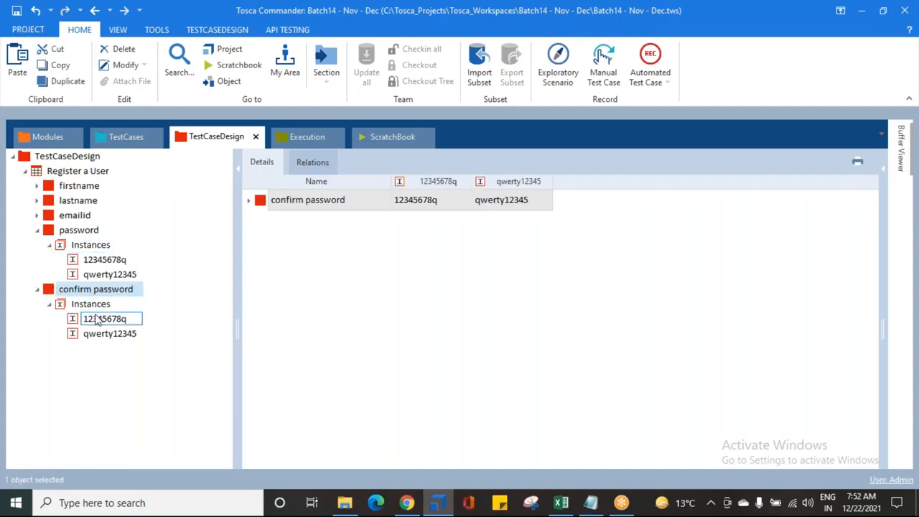
pyautogui.click(49, 304)
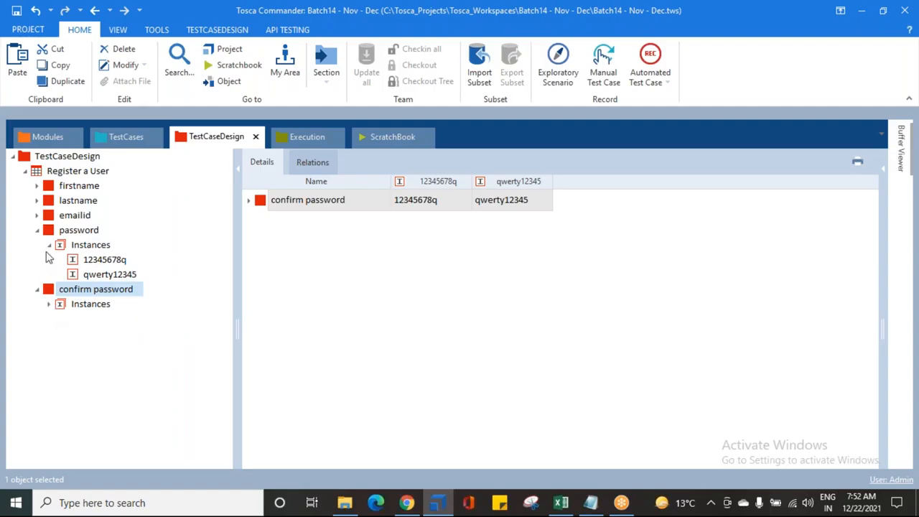
pyautogui.click(47, 245)
pyautogui.click(37, 230)
pyautogui.click(37, 245)
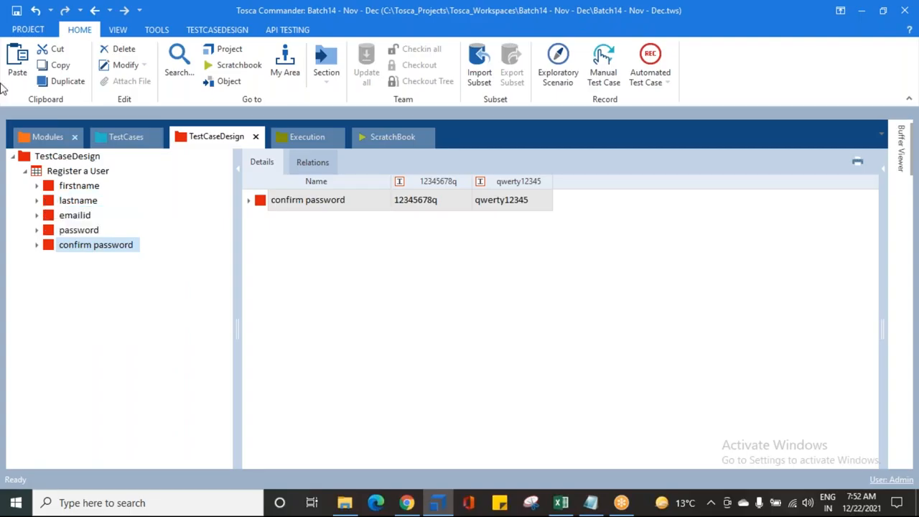
pyautogui.click(15, 11)
# - Review the Register a User test sheet's attributes and instances in the details view
pyautogui.click(43, 169)
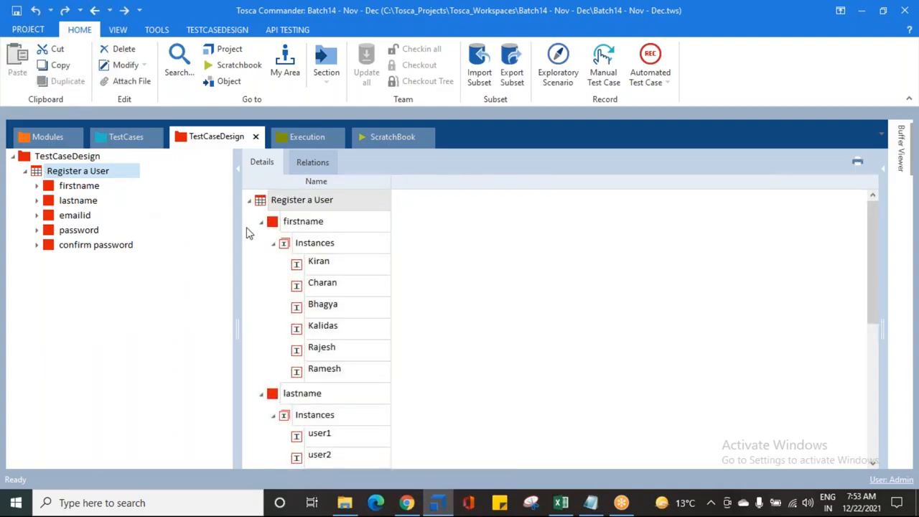
pyautogui.click(273, 243)
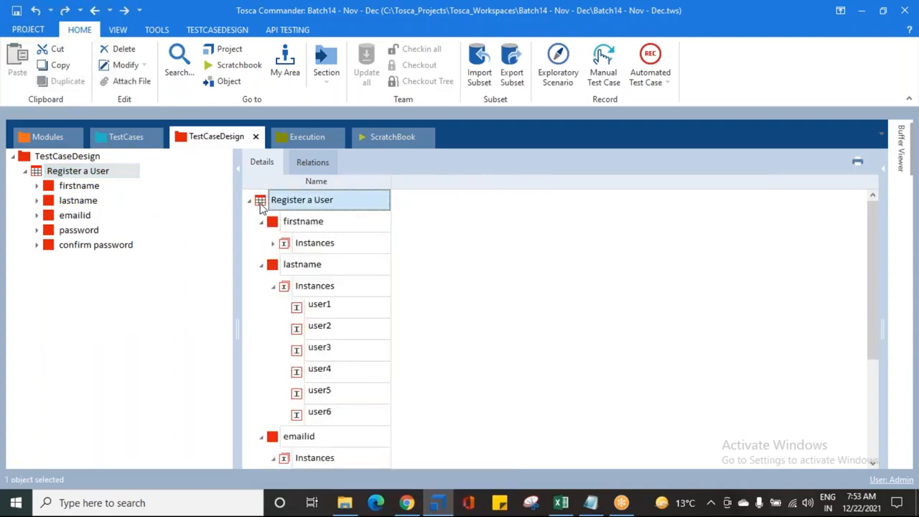
pyautogui.click(283, 224)
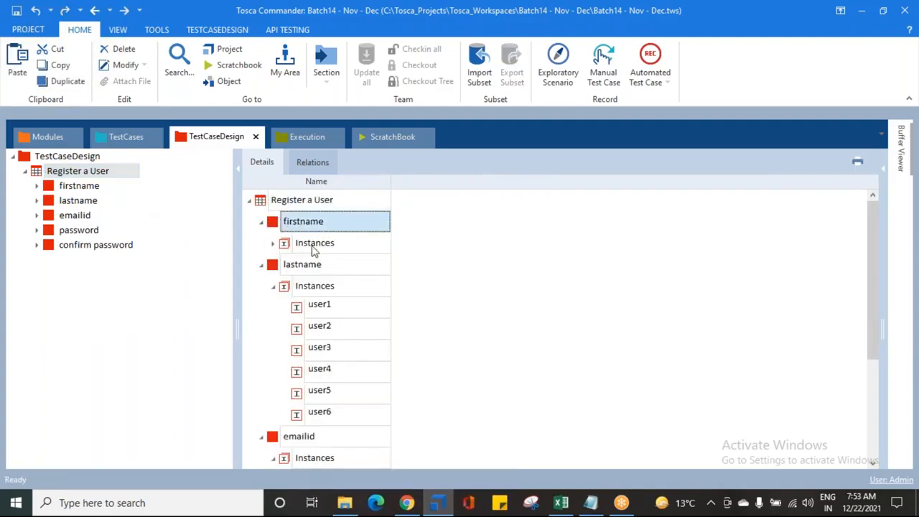
pyautogui.click(313, 244)
pyautogui.click(273, 286)
pyautogui.click(260, 265)
pyautogui.click(261, 222)
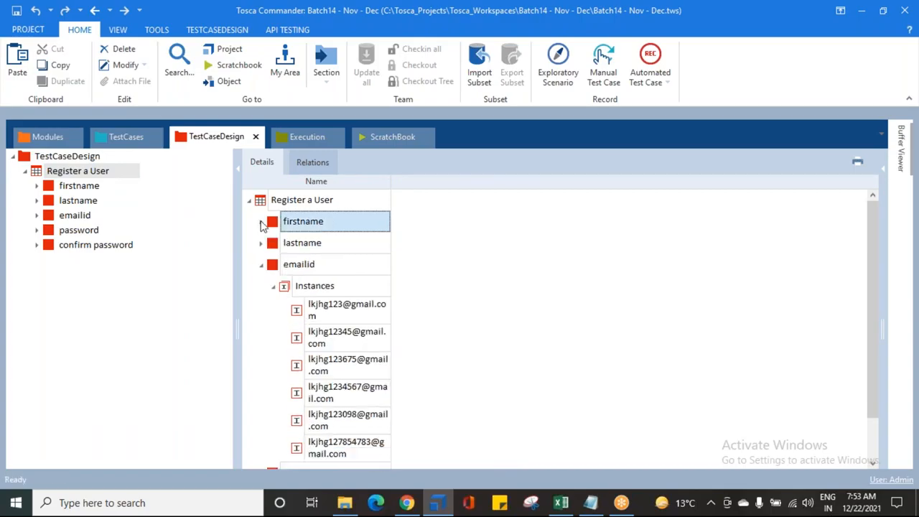
pyautogui.click(272, 286)
pyautogui.click(261, 265)
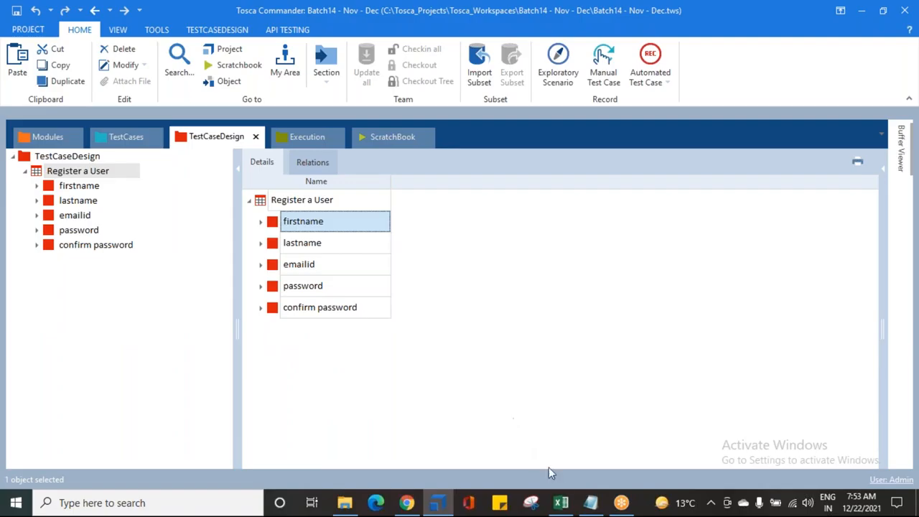
# - Switch to the Test Case Design notes in Notepad, save them, and return to Tosca Commander
pyautogui.click(591, 502)
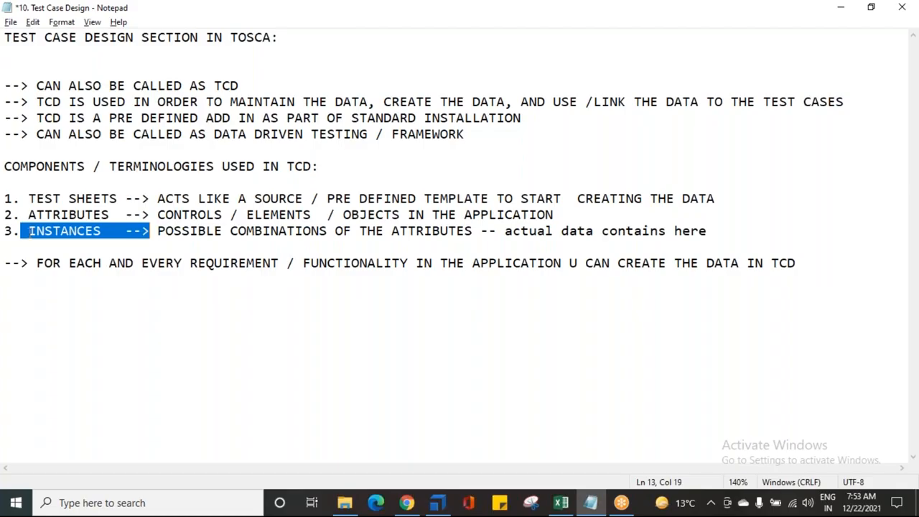
pyautogui.click(59, 295)
pyautogui.hotkey('ctrl', 's')
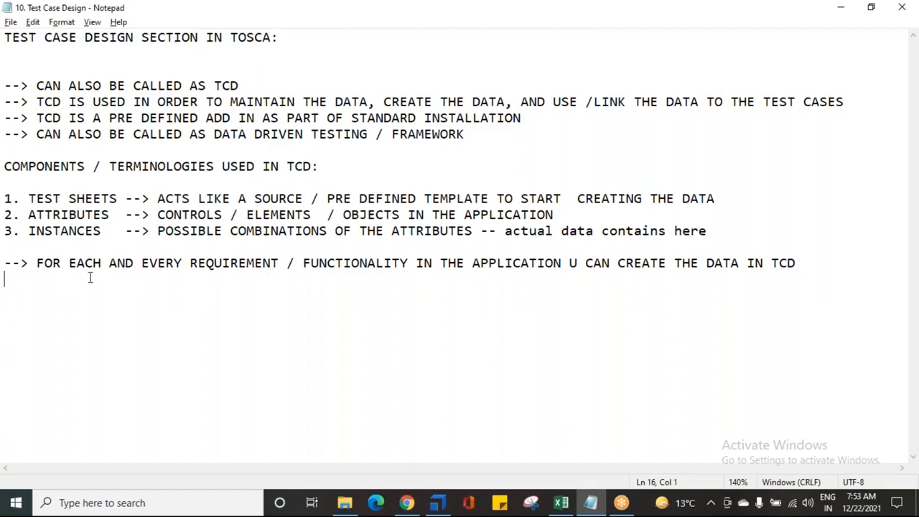
pyautogui.click(642, 31)
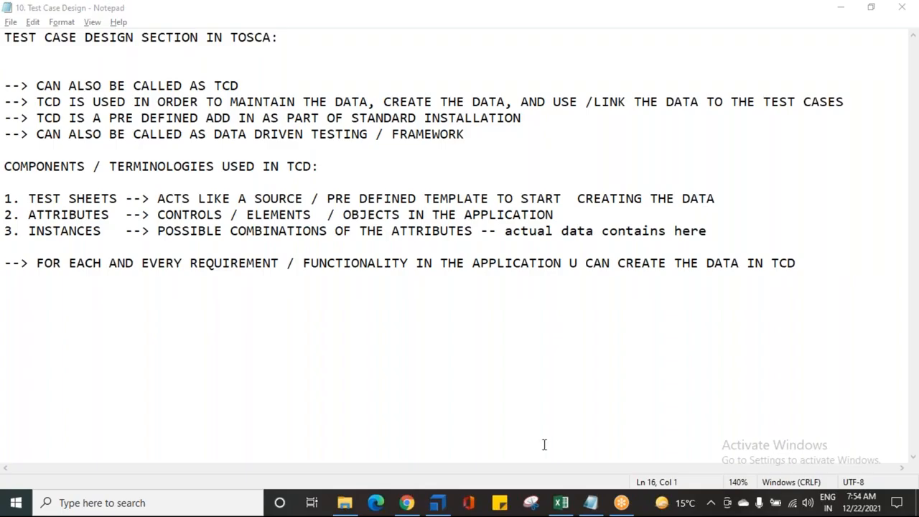
pyautogui.moveTo(263, 215); pyautogui.dragTo(263, 231)
pyautogui.click(266, 250)
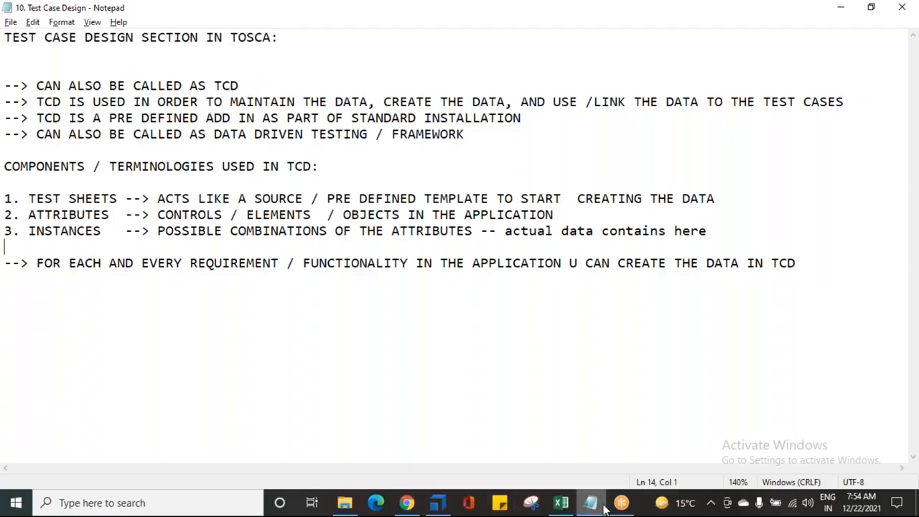
pyautogui.click(437, 502)
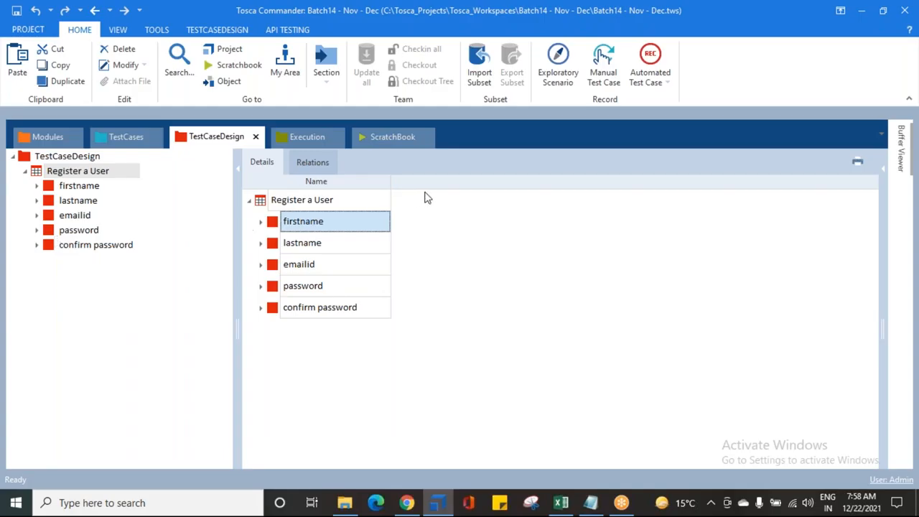
# - Examine the firstname attribute's instances in the tree and in the details view
pyautogui.click(37, 187)
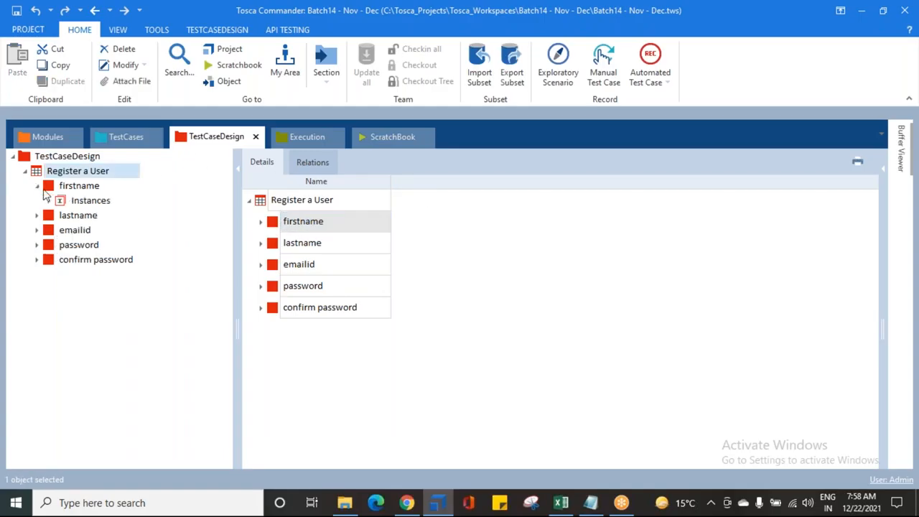
pyautogui.click(69, 201)
pyautogui.click(52, 187)
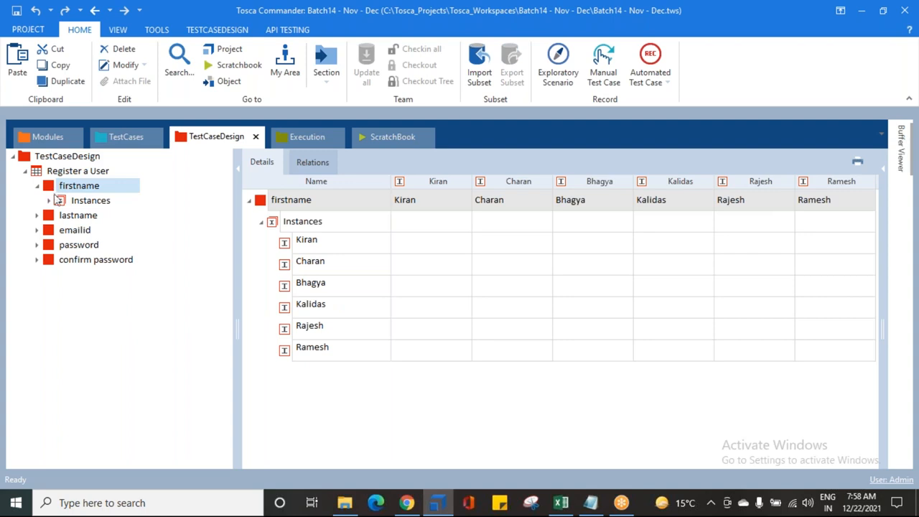
pyautogui.click(59, 201)
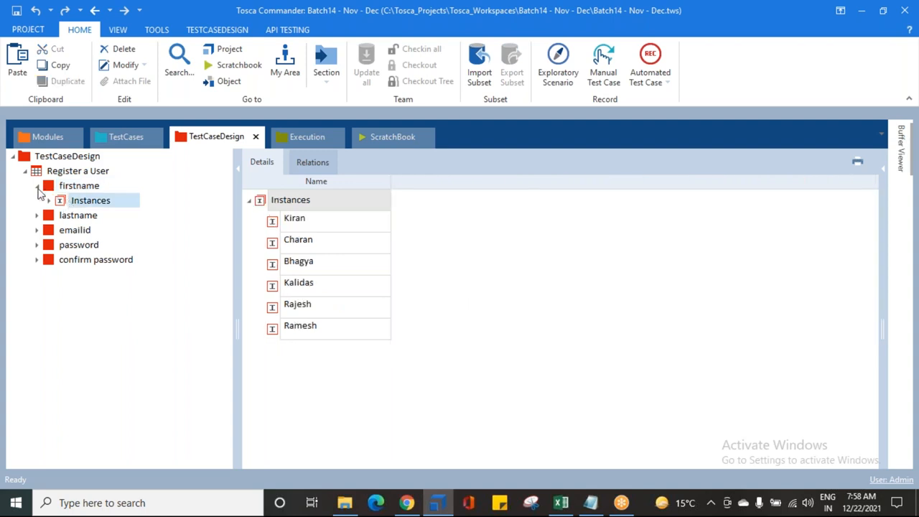
pyautogui.click(37, 186)
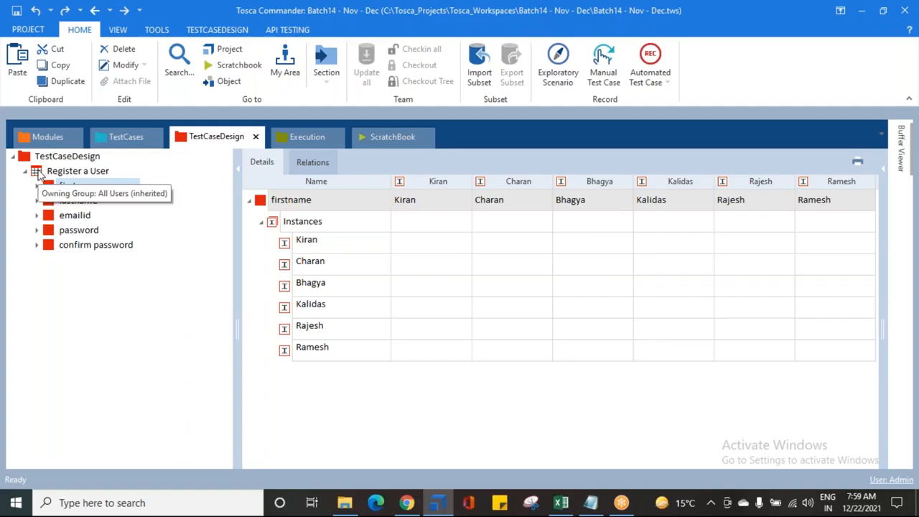
pyautogui.click(37, 174)
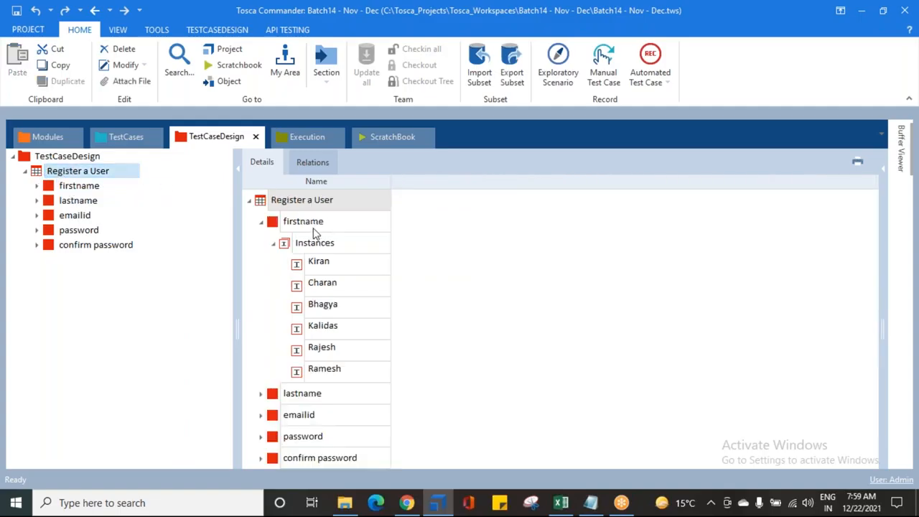
pyautogui.click(260, 223)
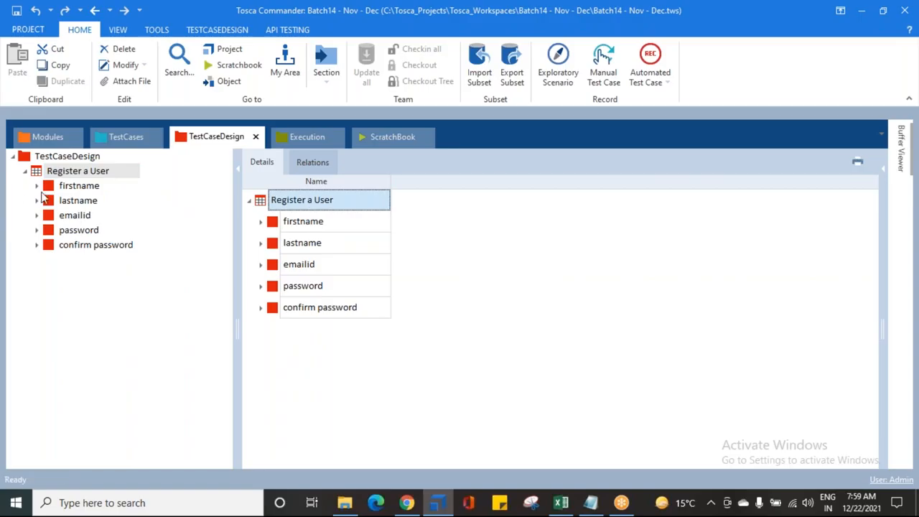
pyautogui.click(37, 185)
pyautogui.click(74, 201)
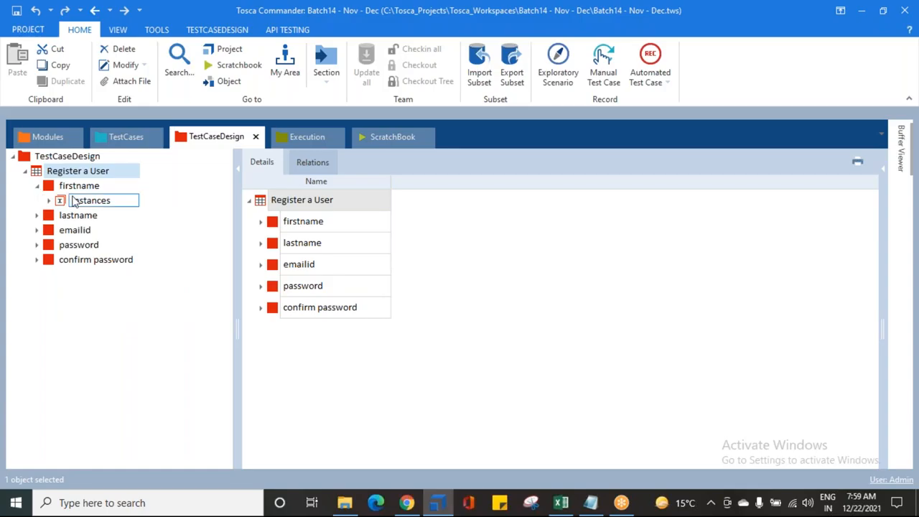
pyautogui.click(37, 186)
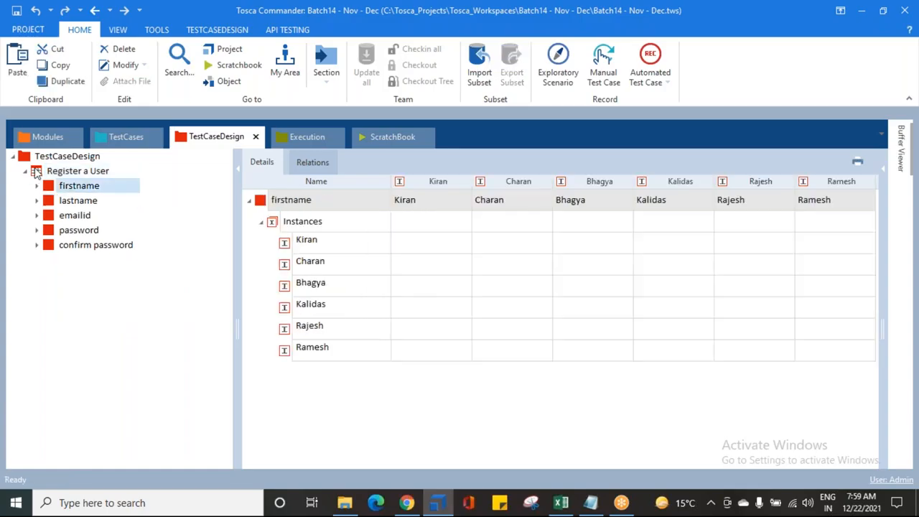
pyautogui.click(36, 172)
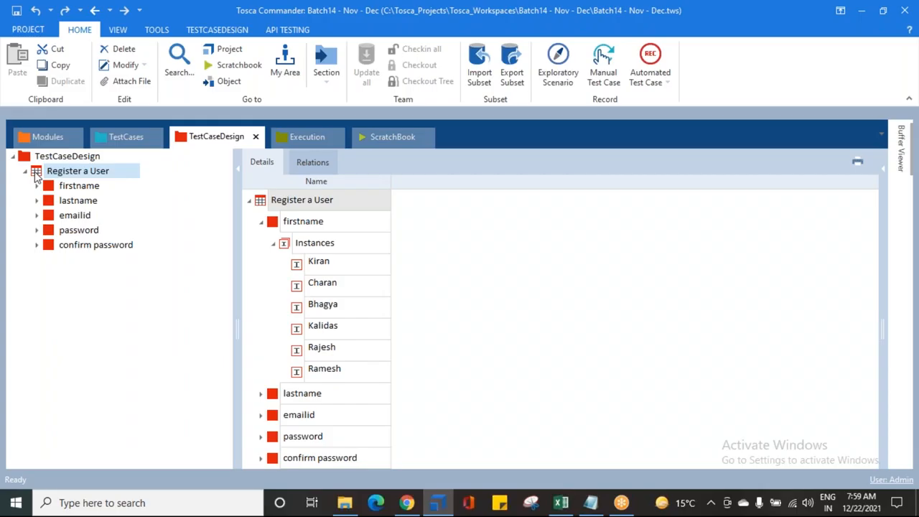
# - Create an instance on the Register a User test sheet and name it Register a User 1
pyautogui.rightClick(36, 174)
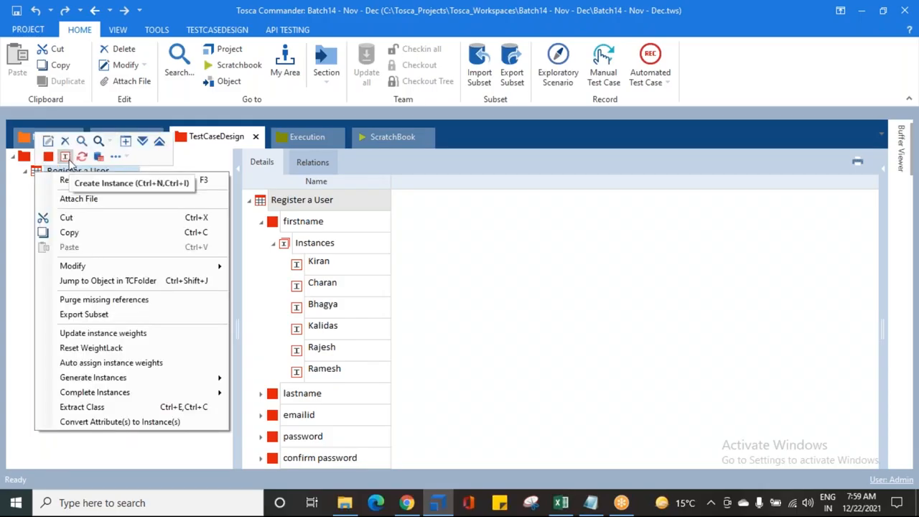
pyautogui.click(65, 156)
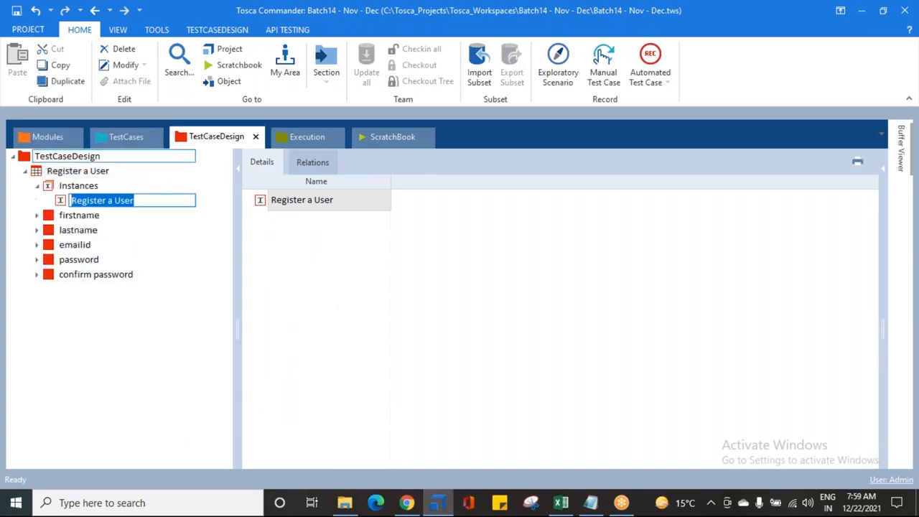
pyautogui.click(159, 200)
pyautogui.write('1')
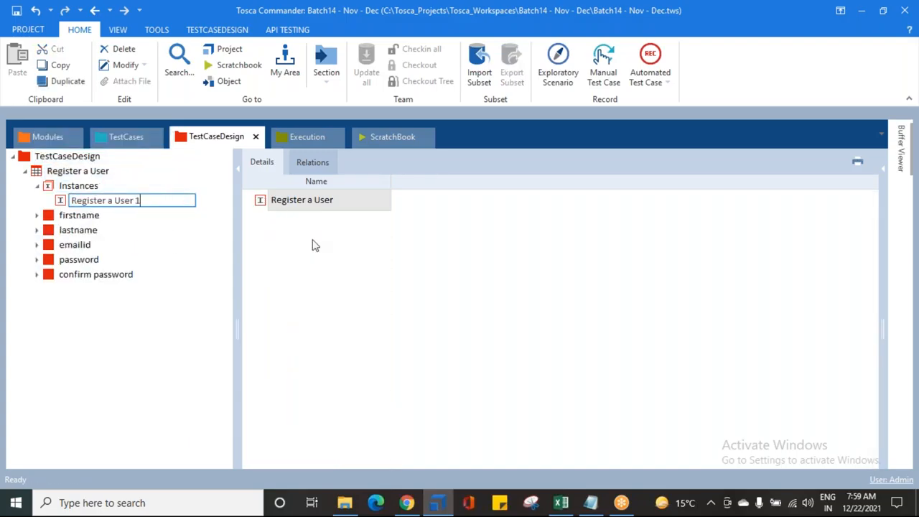
pyautogui.press('Return')
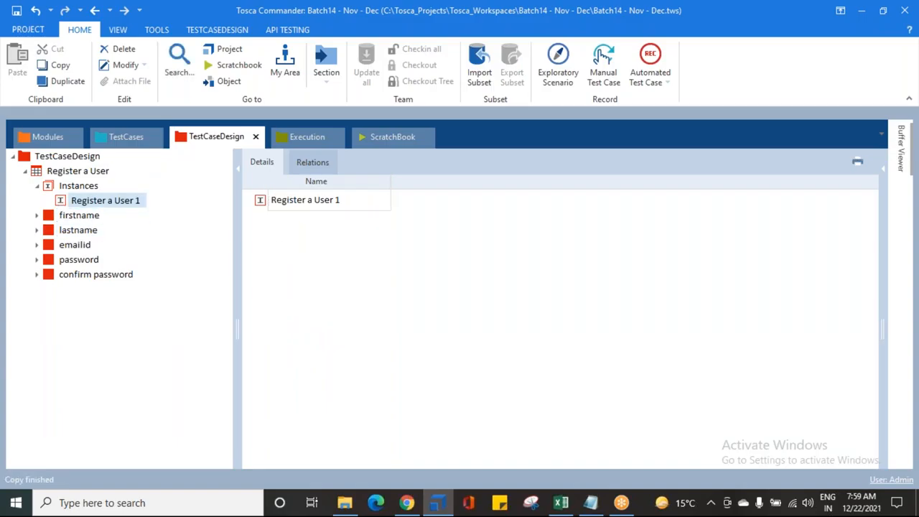
# - Add five more instances to the test sheet's Instances folder
pyautogui.click(50, 187)
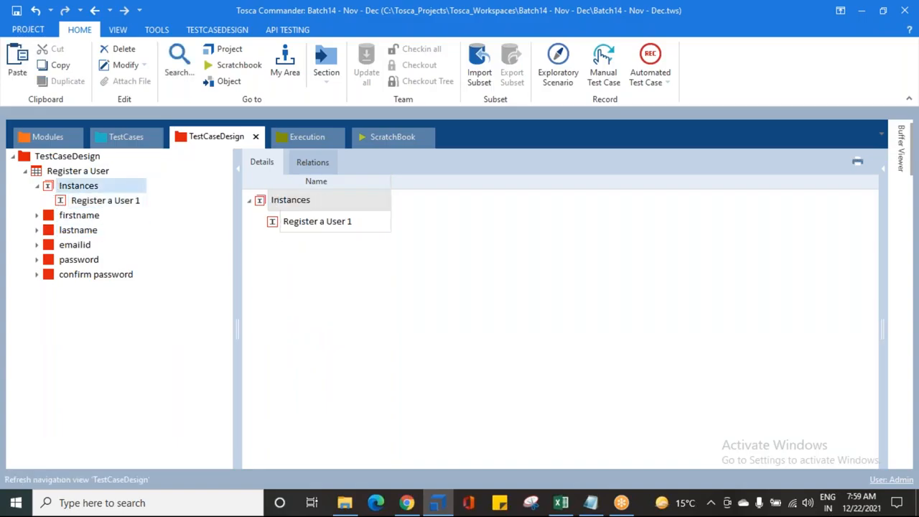
pyautogui.hotkey('ctrl', 'n')
pyautogui.hotkey('ctrl', 'n')
pyautogui.hotkey('ctrl', 'n')
pyautogui.hotkey('ctrl', 'v')
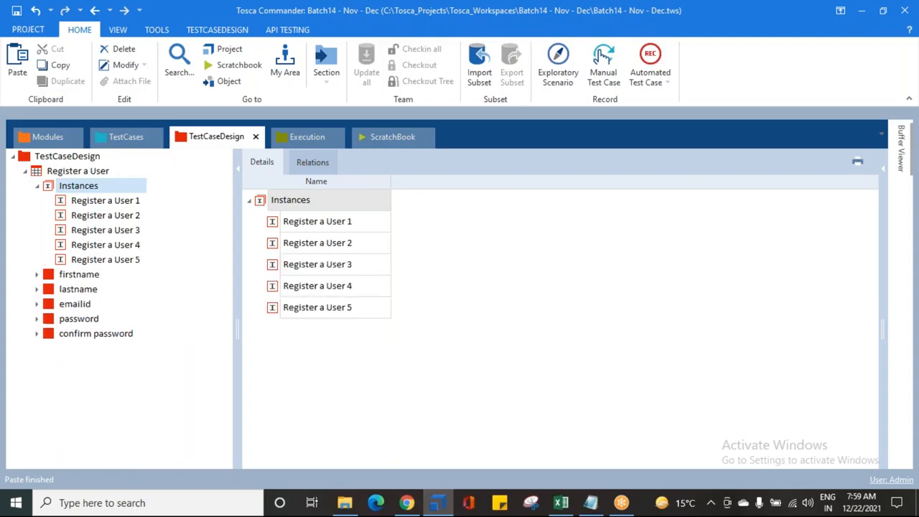
pyautogui.hotkey('ctrl', 'v')
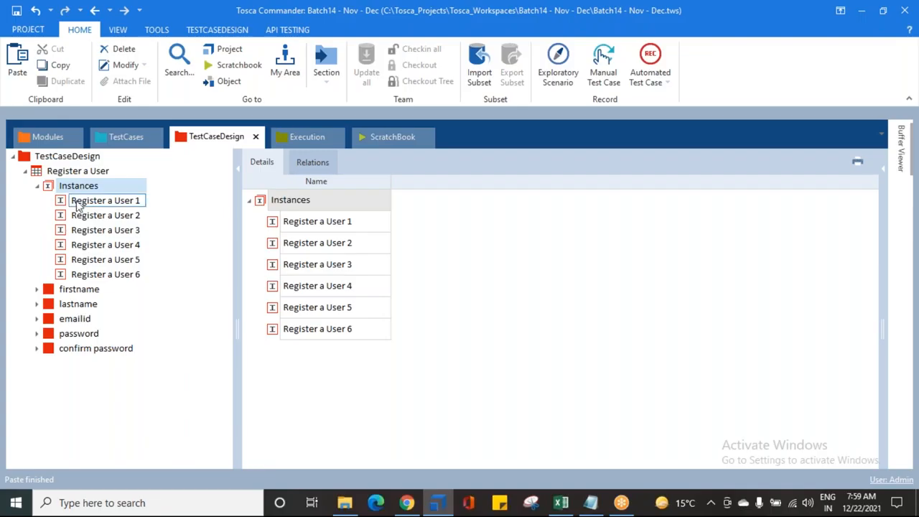
# - Review each of the six test sheet instances one by one in the details view
pyautogui.click(39, 168)
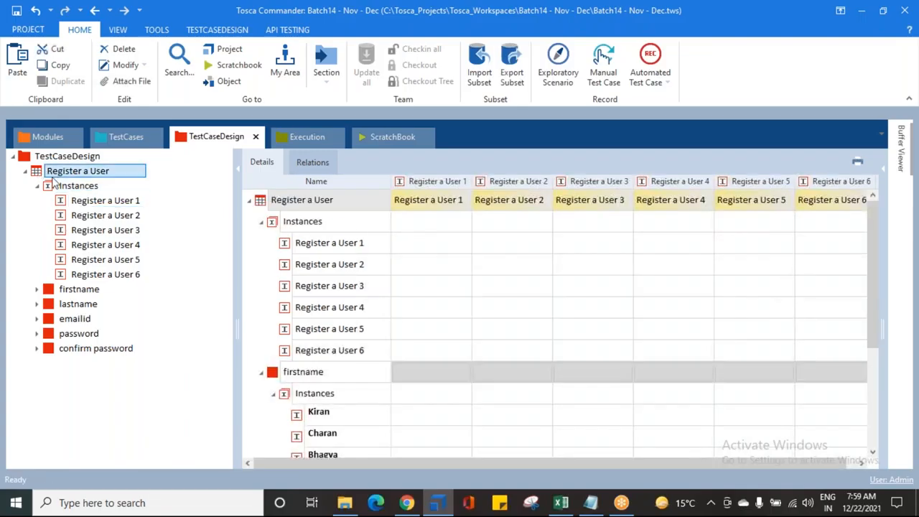
pyautogui.click(65, 172)
pyautogui.click(83, 202)
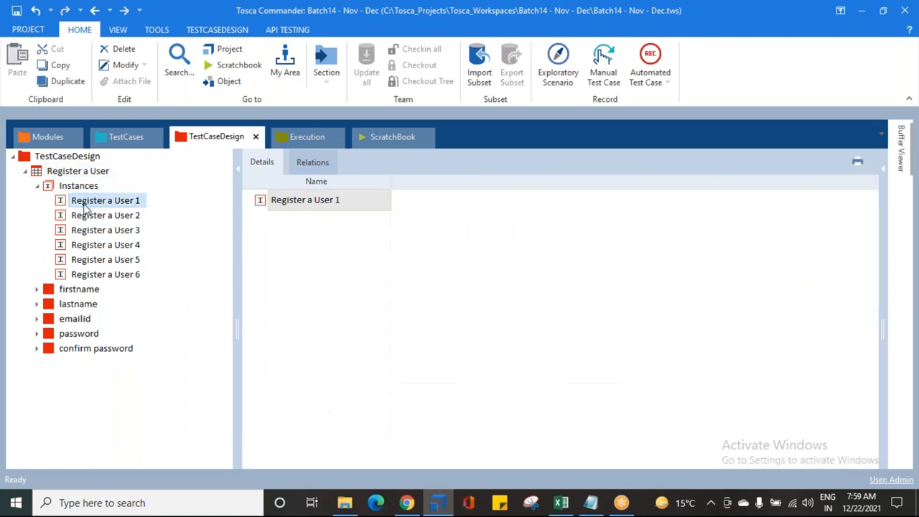
pyautogui.click(84, 217)
pyautogui.click(86, 231)
pyautogui.click(87, 246)
pyautogui.click(89, 261)
pyautogui.click(88, 274)
pyautogui.click(90, 204)
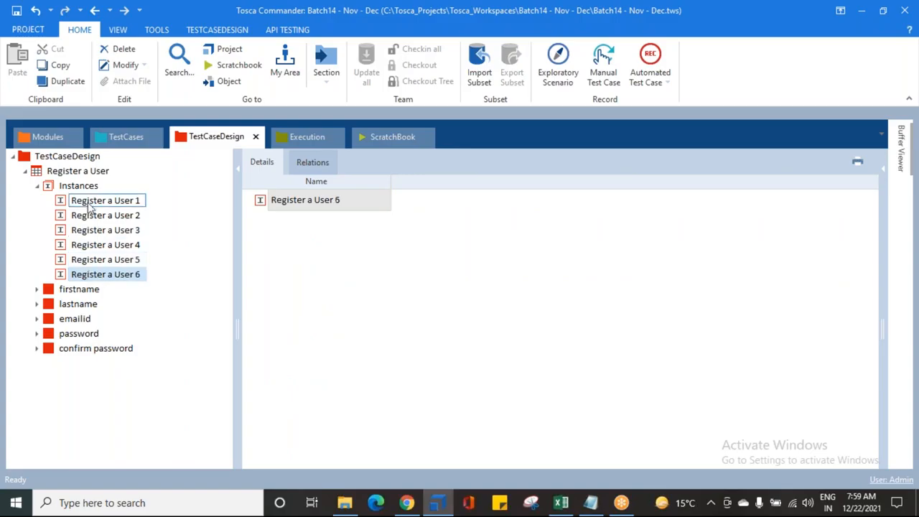
# - Compare the test sheet's instances with the firstname attribute's instances by expanding and collapsing folders
pyautogui.click(37, 188)
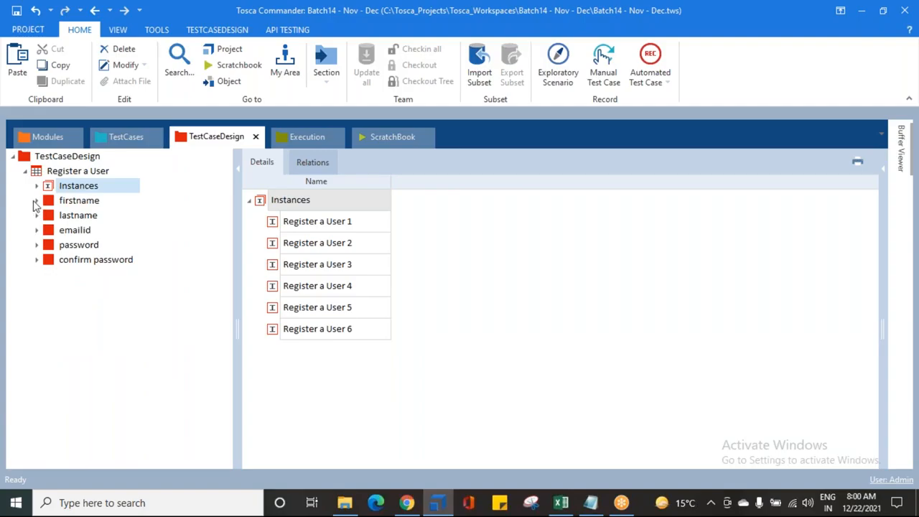
pyautogui.click(36, 200)
pyautogui.click(52, 201)
pyautogui.click(75, 218)
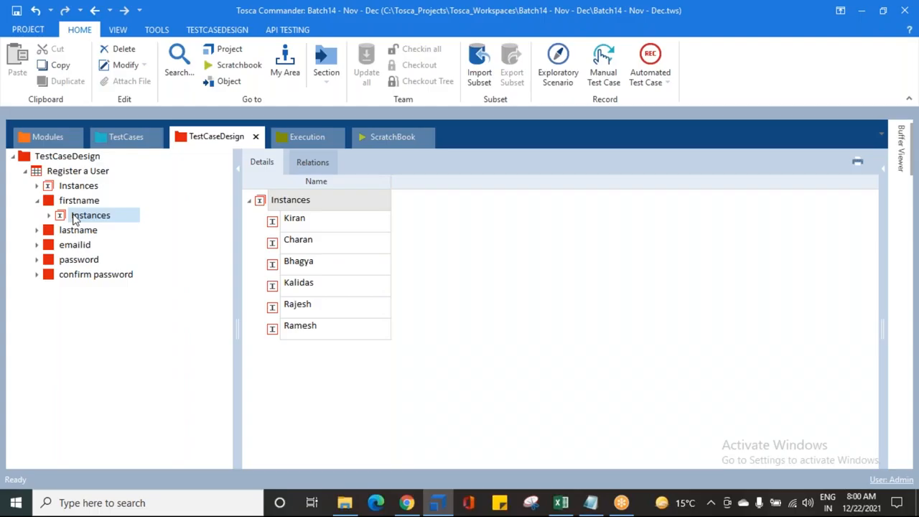
pyautogui.click(71, 171)
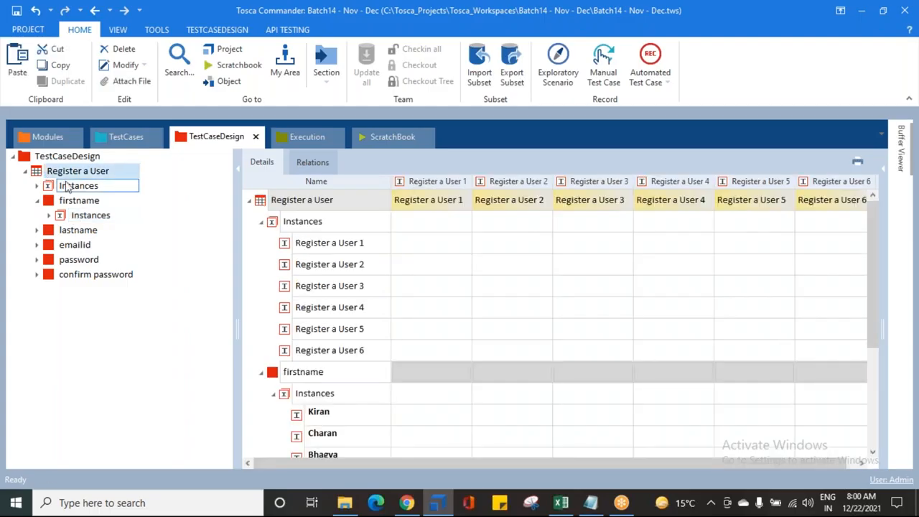
pyautogui.click(74, 188)
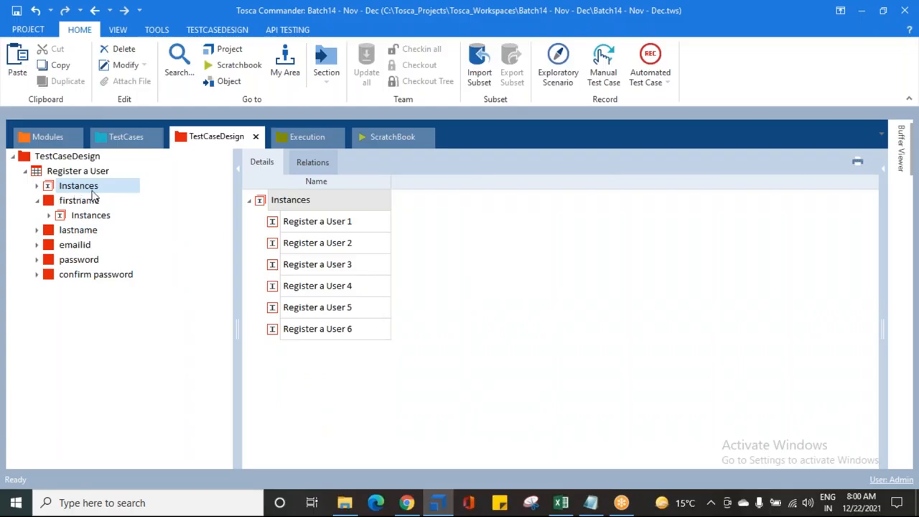
pyautogui.click(38, 201)
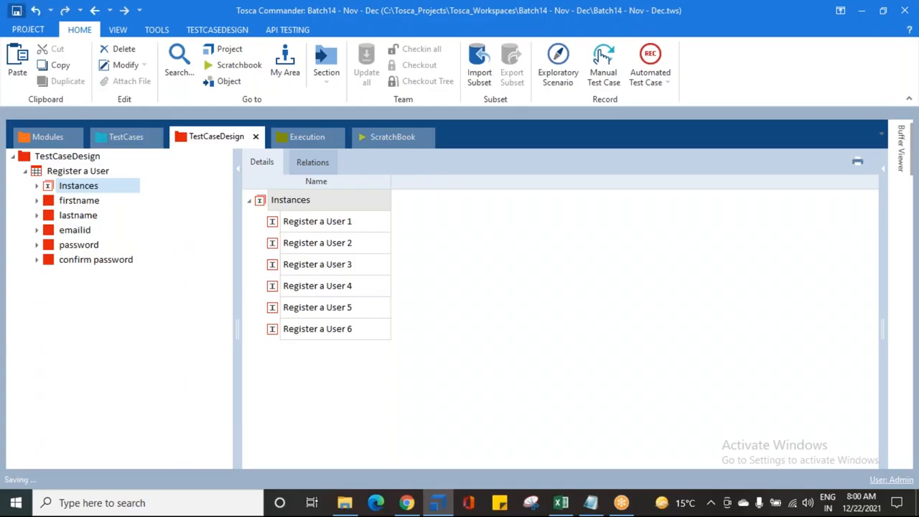
pyautogui.click(66, 205)
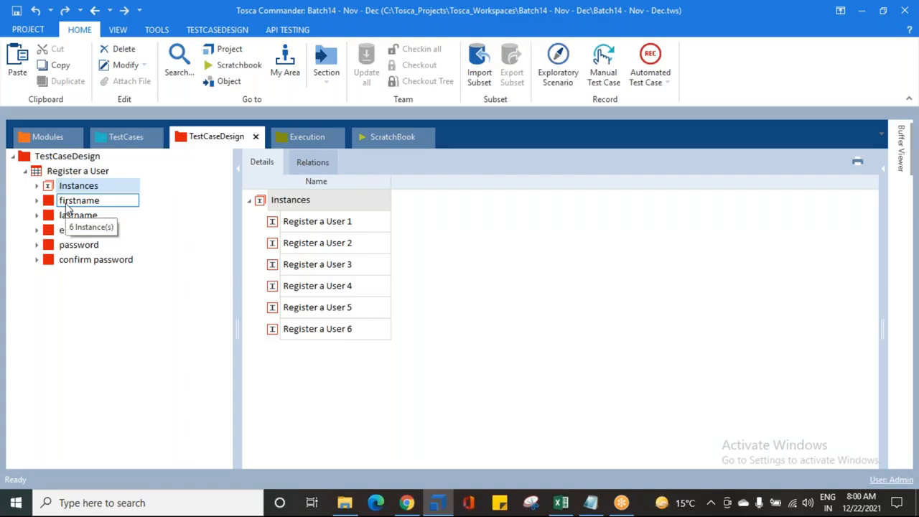
pyautogui.click(63, 185)
pyautogui.click(63, 173)
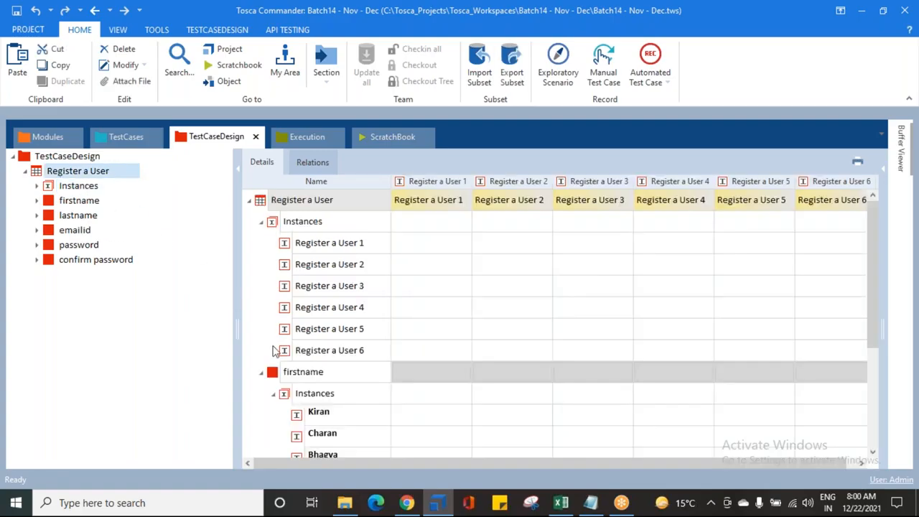
pyautogui.click(273, 393)
pyautogui.click(260, 372)
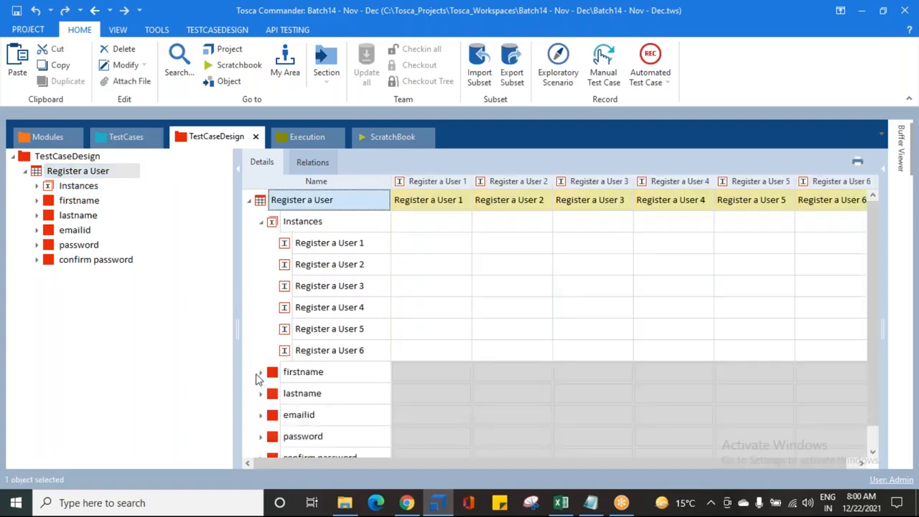
# - Inspect the test sheet's instance grid against each attribute row in a widened details view
pyautogui.moveTo(237, 294); pyautogui.dragTo(158, 277)
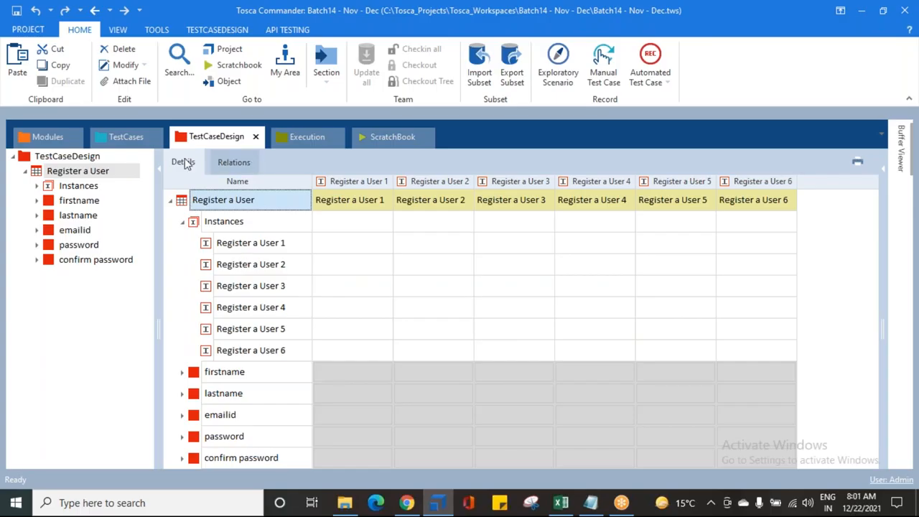
pyautogui.click(181, 222)
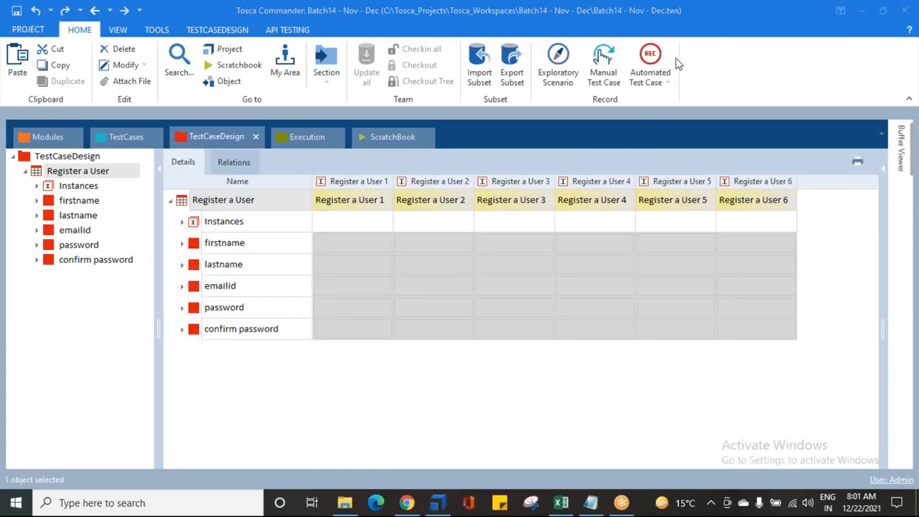
pyautogui.click(423, 244)
pyautogui.click(342, 252)
pyautogui.click(357, 246)
pyautogui.click(767, 316)
pyautogui.click(361, 244)
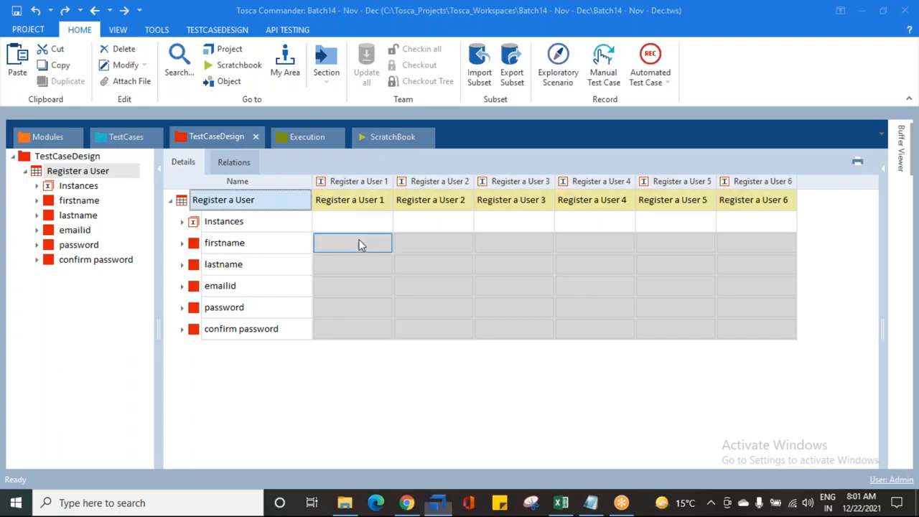
# - Fill the Register a User 1 column with the first firstname instance, user1, the first e-mail instance and the first password instance in both password rows
pyautogui.click(361, 245)
pyautogui.click(385, 242)
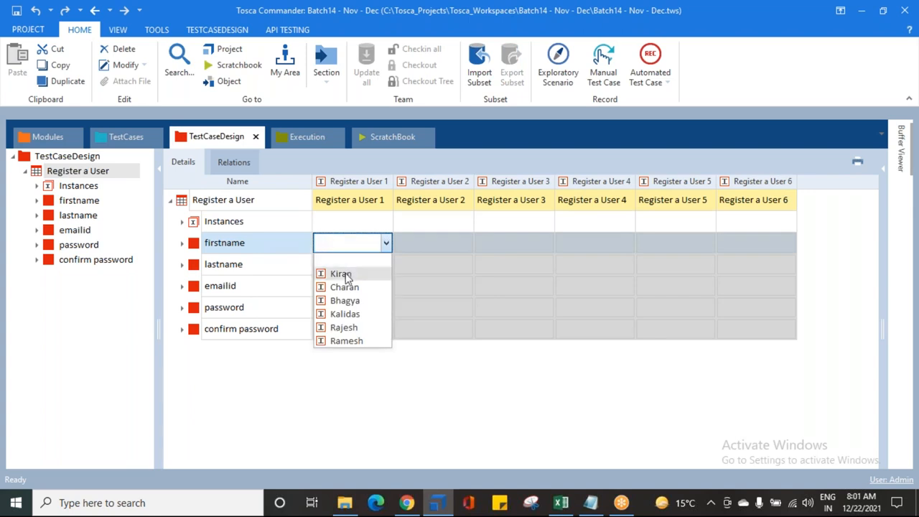
pyautogui.click(346, 275)
pyautogui.click(370, 267)
pyautogui.click(383, 265)
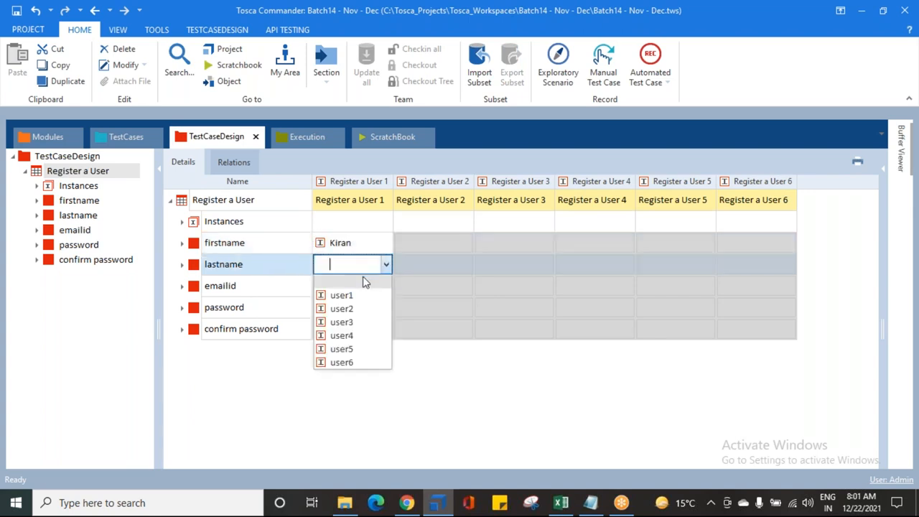
pyautogui.click(355, 295)
pyautogui.click(364, 287)
pyautogui.click(386, 286)
pyautogui.click(352, 319)
pyautogui.click(359, 307)
pyautogui.click(386, 307)
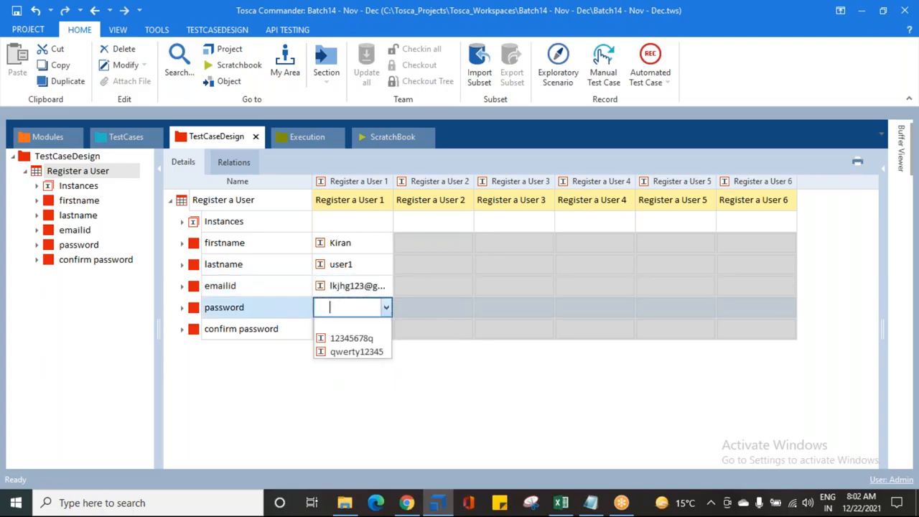
pyautogui.click(351, 338)
pyautogui.click(374, 330)
pyautogui.click(385, 329)
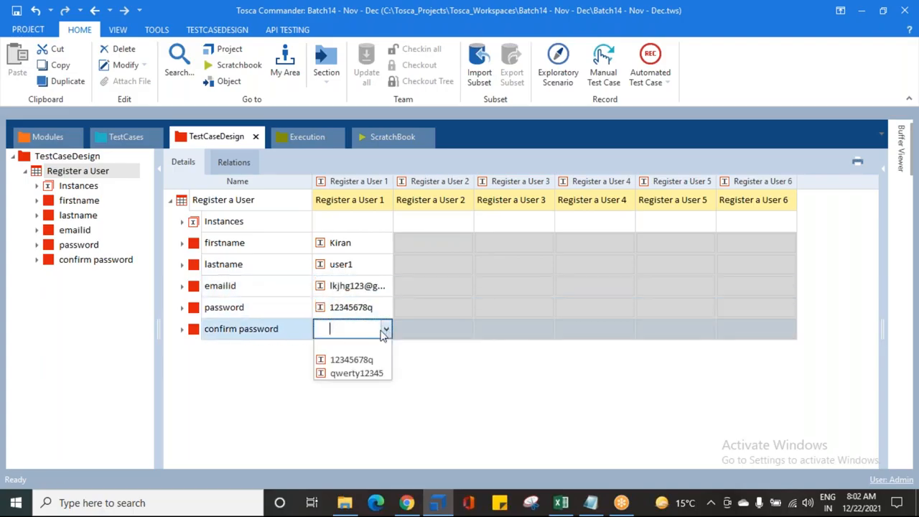
pyautogui.click(353, 360)
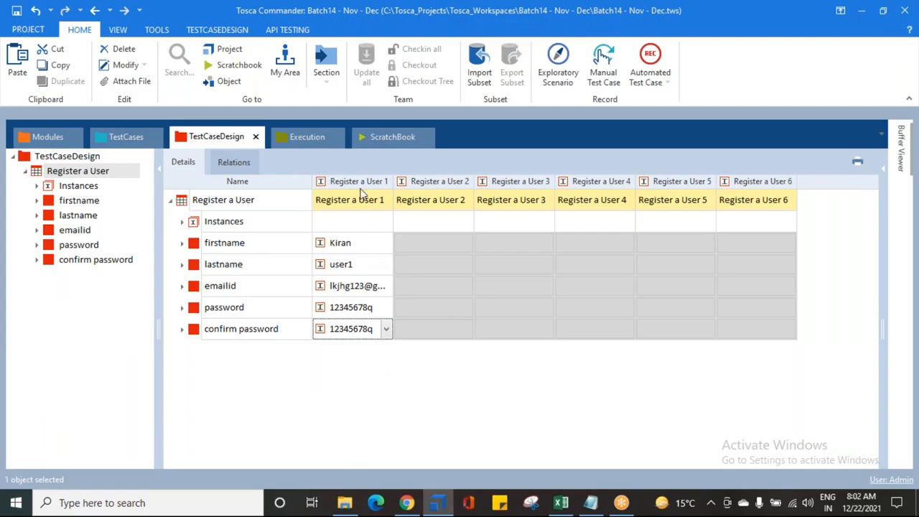
pyautogui.click(253, 244)
pyautogui.click(258, 266)
pyautogui.click(249, 287)
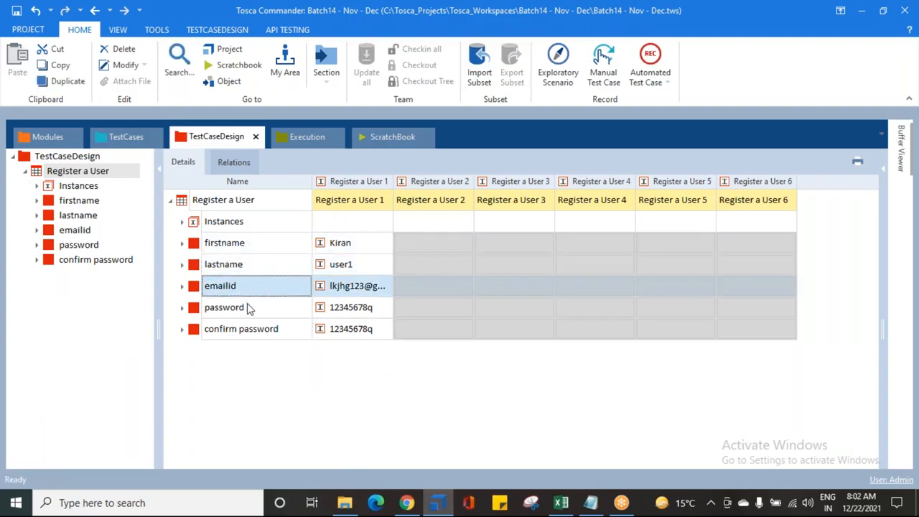
pyautogui.click(248, 307)
pyautogui.click(244, 329)
pyautogui.click(321, 330)
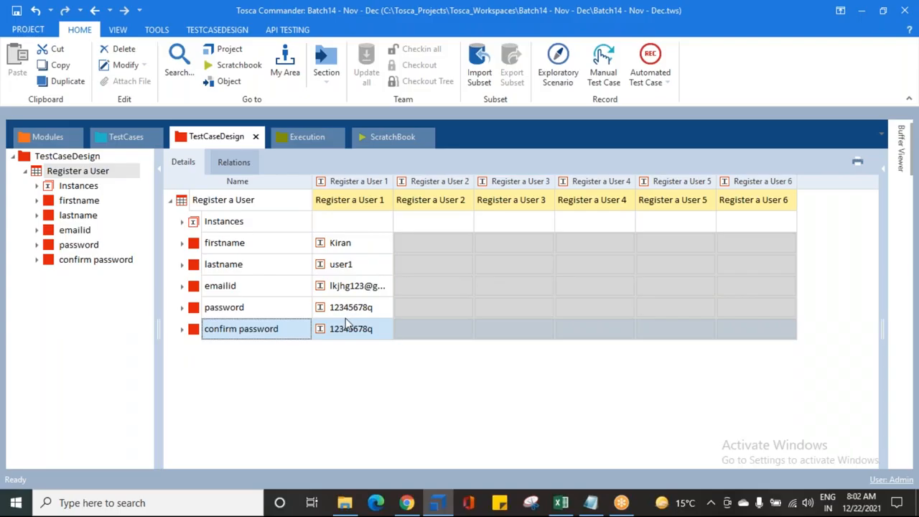
# - Fill the Register a User 2 column with the second firstname instance, user2, the second e-mail instance and the second password instance in both password rows
pyautogui.click(431, 244)
pyautogui.click(466, 243)
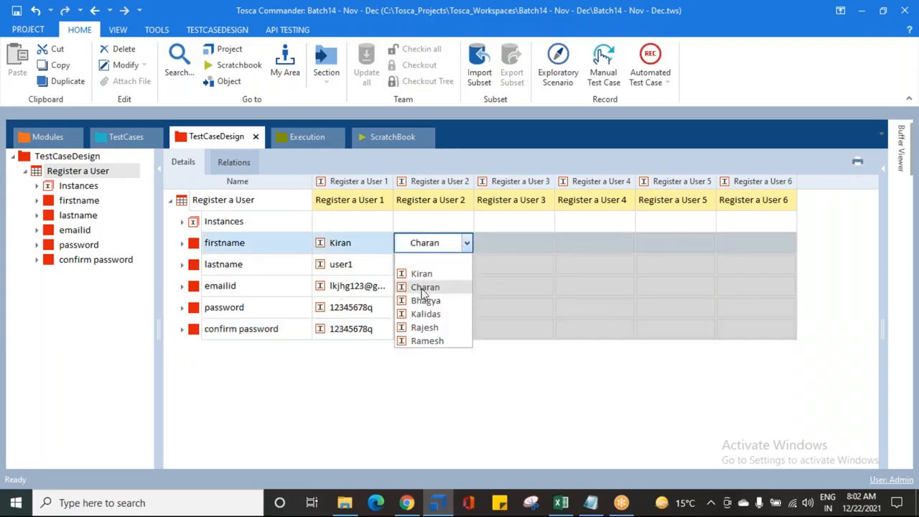
pyautogui.click(423, 287)
pyautogui.click(435, 266)
pyautogui.click(467, 264)
pyautogui.click(422, 308)
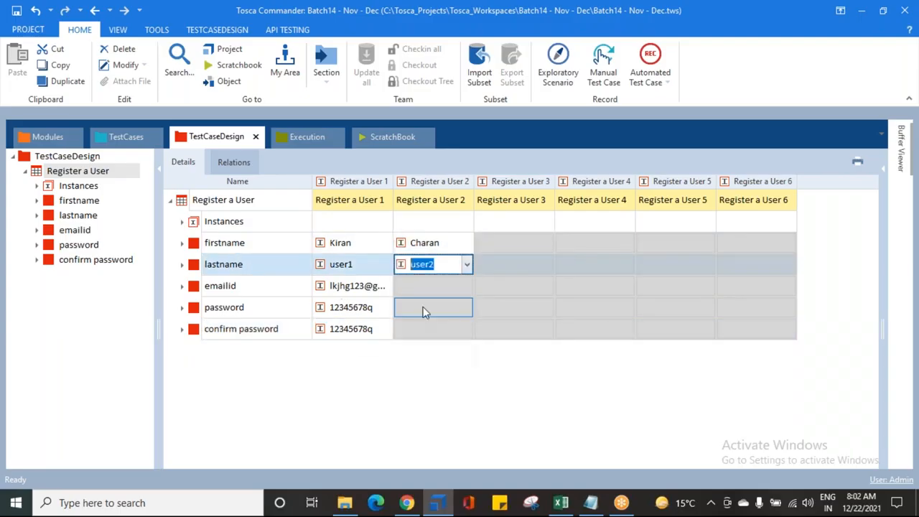
pyautogui.click(463, 286)
pyautogui.click(466, 285)
pyautogui.click(427, 330)
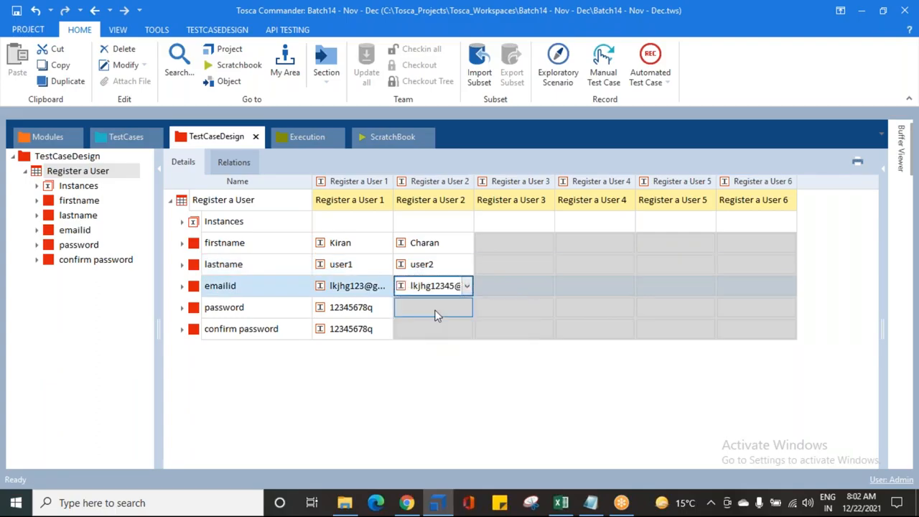
pyautogui.click(436, 309)
pyautogui.click(466, 308)
pyautogui.click(438, 352)
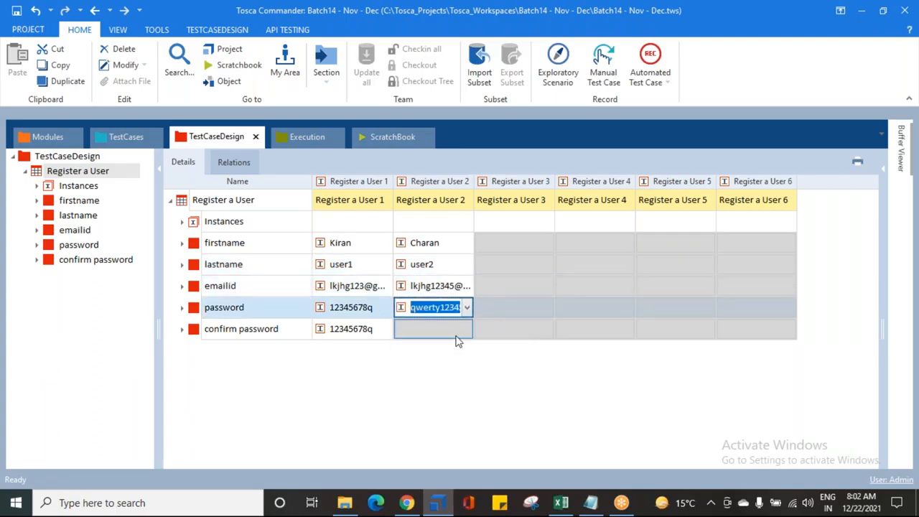
pyautogui.click(435, 331)
pyautogui.click(467, 328)
pyautogui.click(437, 374)
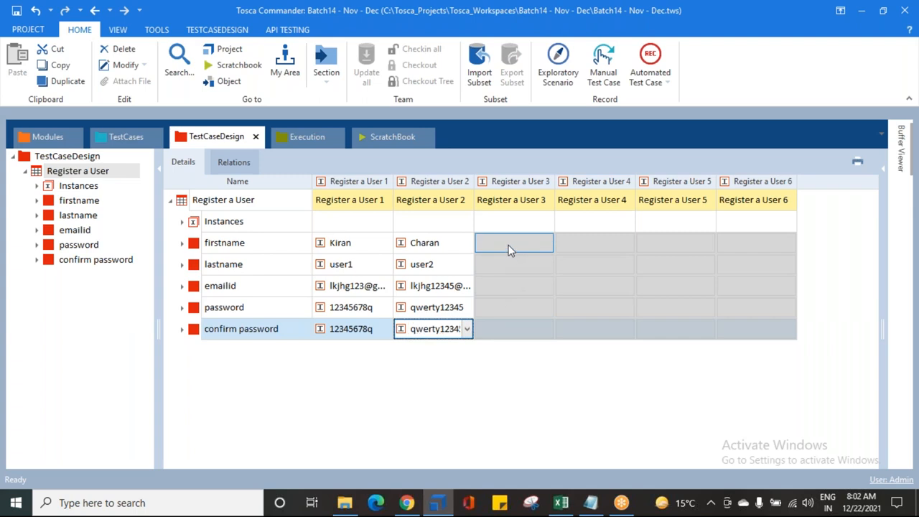
# - Fill the Register a User 3 column with the third firstname instance, user3, the third e-mail instance and the first password instance in both password rows
pyautogui.click(535, 244)
pyautogui.click(547, 243)
pyautogui.click(515, 301)
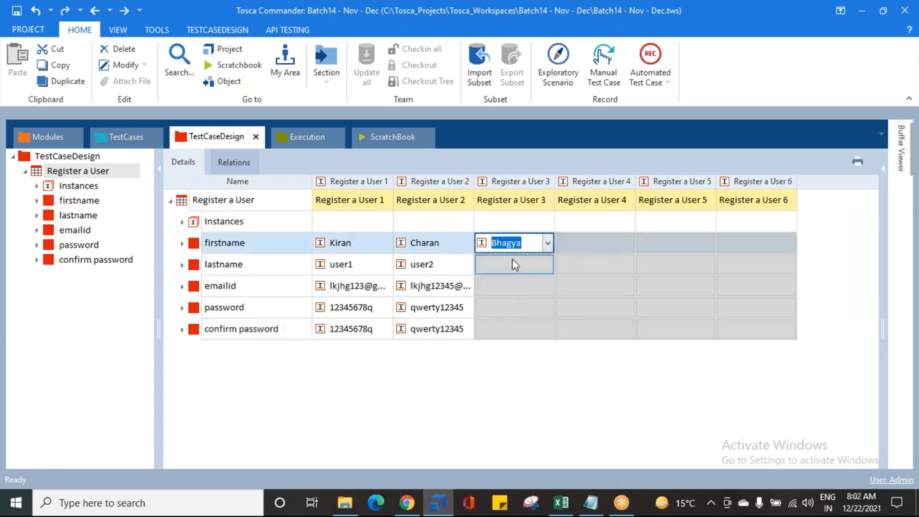
pyautogui.click(545, 263)
pyautogui.click(547, 265)
pyautogui.click(503, 323)
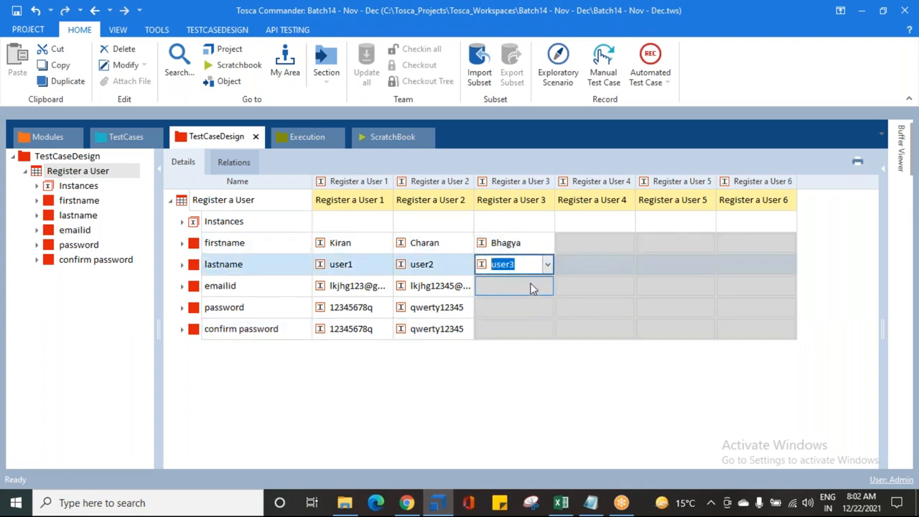
pyautogui.click(539, 286)
pyautogui.click(547, 286)
pyautogui.click(522, 343)
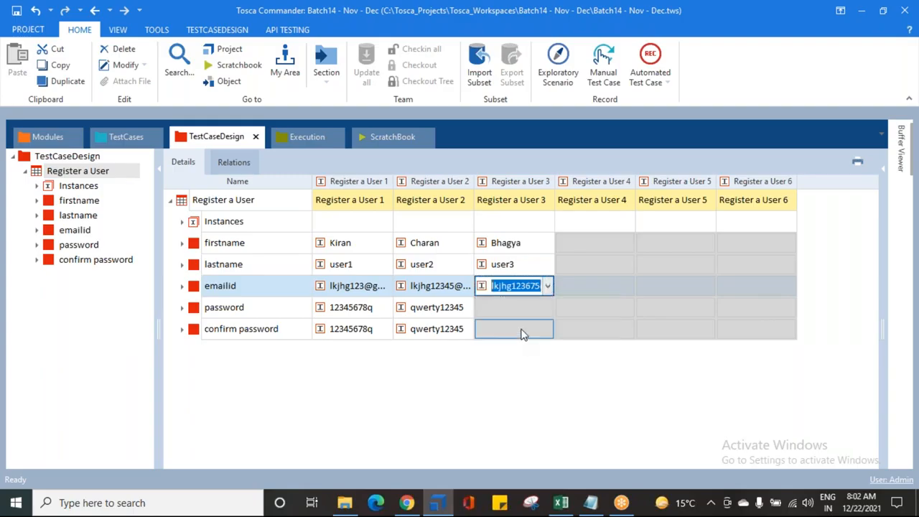
pyautogui.click(523, 305)
pyautogui.click(548, 307)
pyautogui.click(522, 338)
pyautogui.click(538, 329)
pyautogui.click(546, 329)
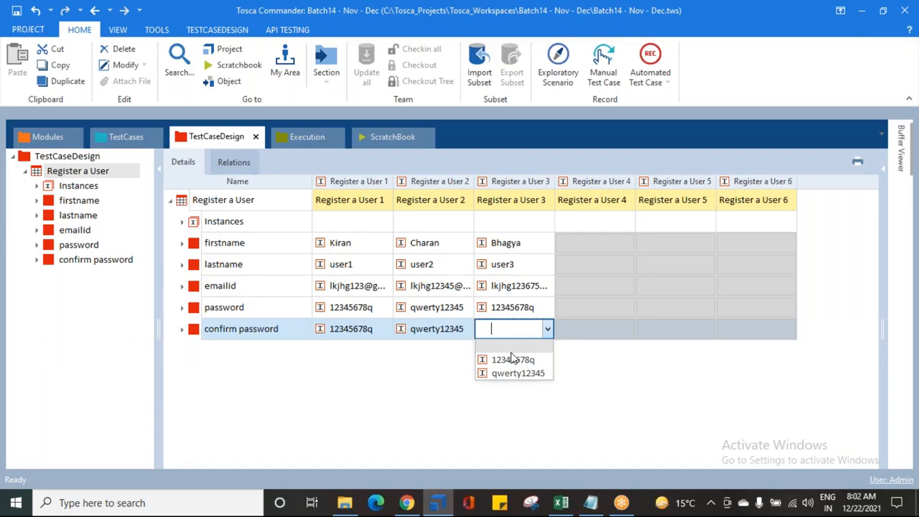
pyautogui.click(546, 329)
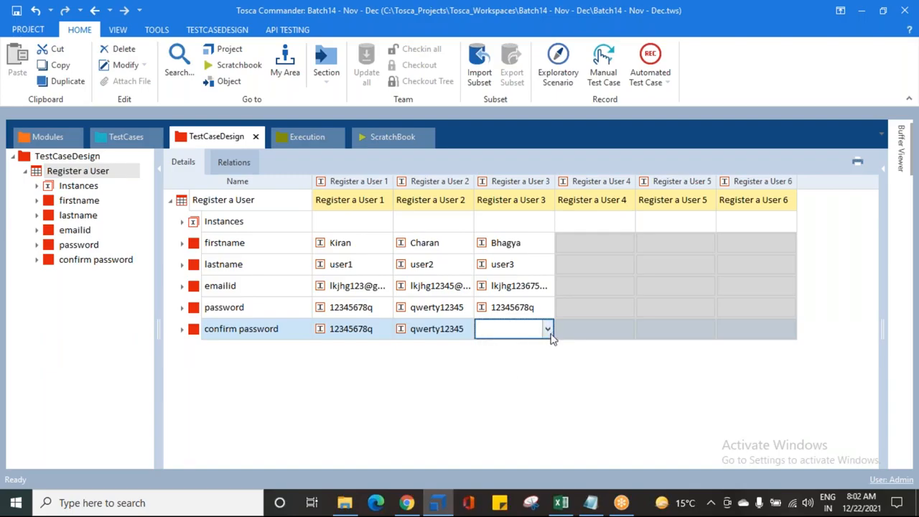
pyautogui.click(546, 329)
pyautogui.click(509, 359)
pyautogui.press('Tab')
# - Fill the Register a User 4 column with the fourth firstname instance, user4, the fourth e-mail instance and the first password instance in both password rows
pyautogui.click(603, 247)
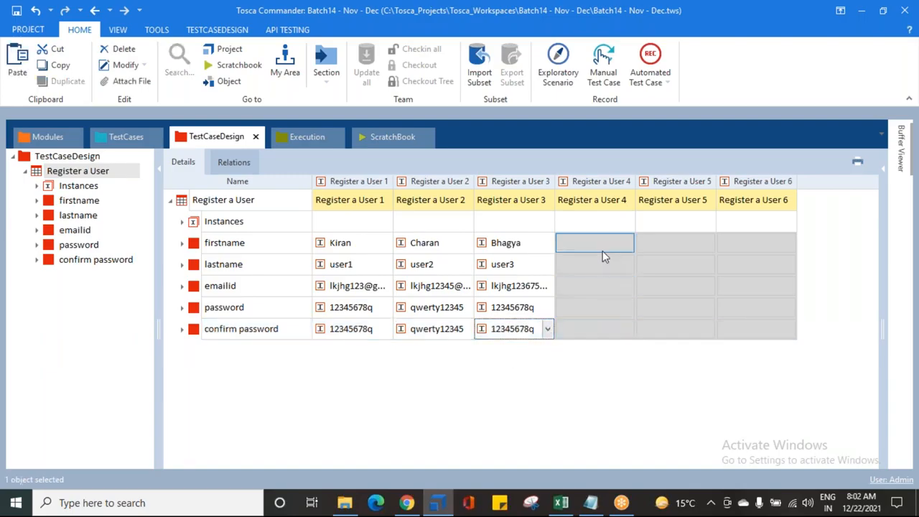
pyautogui.click(602, 247)
pyautogui.click(629, 243)
pyautogui.click(598, 315)
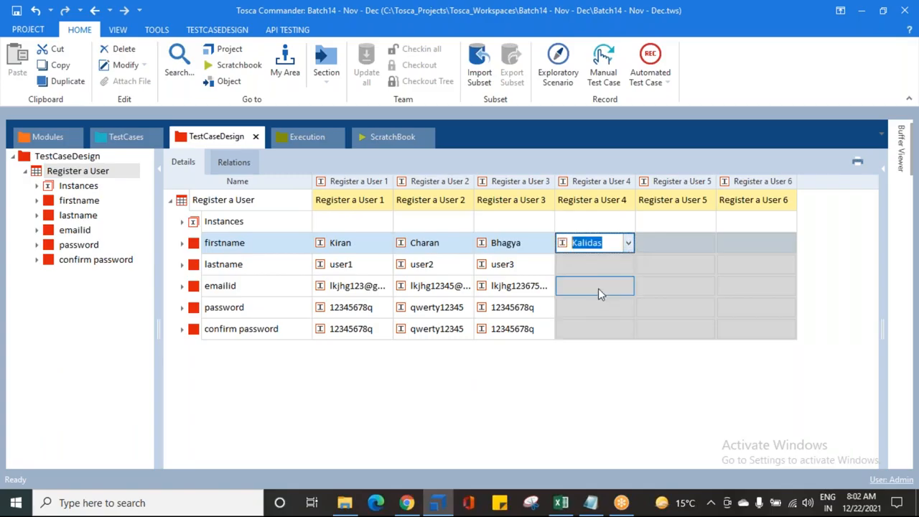
pyautogui.click(610, 267)
pyautogui.click(627, 264)
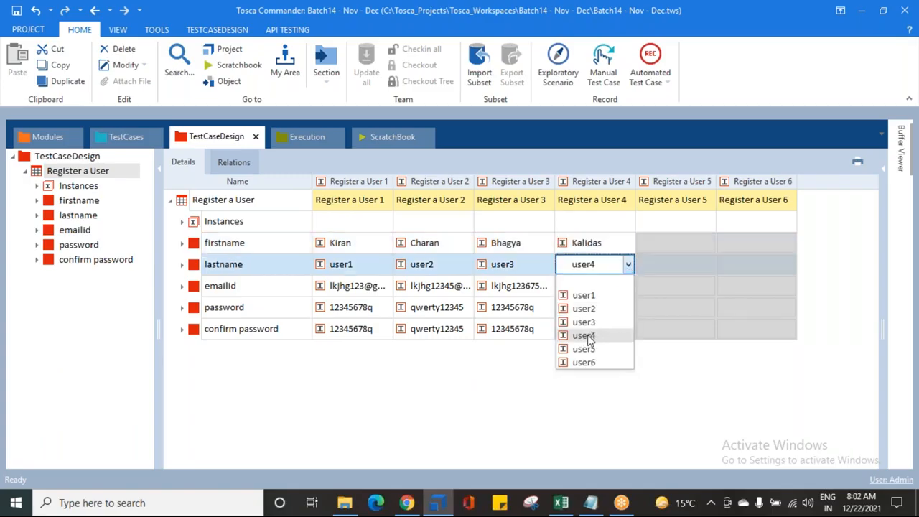
pyautogui.click(589, 335)
pyautogui.click(610, 286)
pyautogui.click(628, 287)
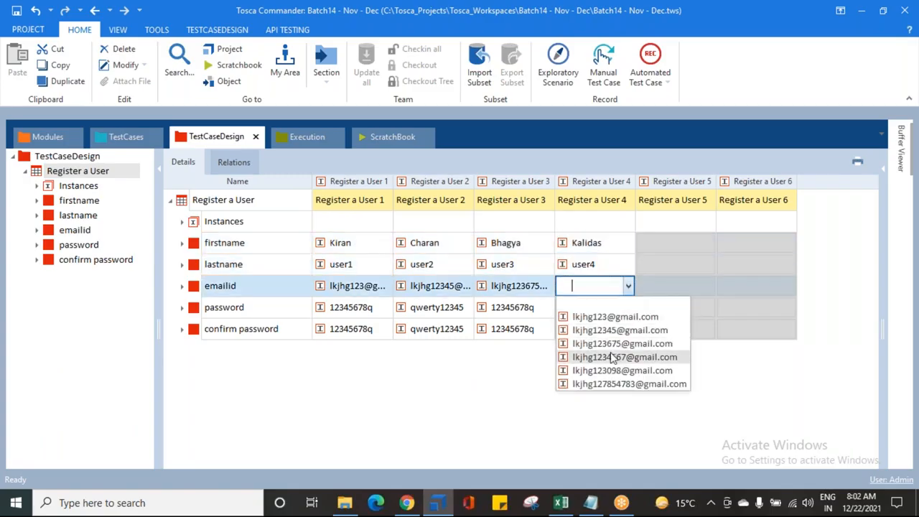
pyautogui.click(617, 357)
pyautogui.click(607, 304)
pyautogui.click(628, 309)
pyautogui.click(600, 337)
pyautogui.click(599, 330)
pyautogui.click(629, 329)
pyautogui.click(610, 360)
# - Fill the Register a User 5 column with the fifth firstname instance, user5, the fifth e-mail instance and the second password instance in both password rows
pyautogui.click(690, 248)
pyautogui.click(708, 244)
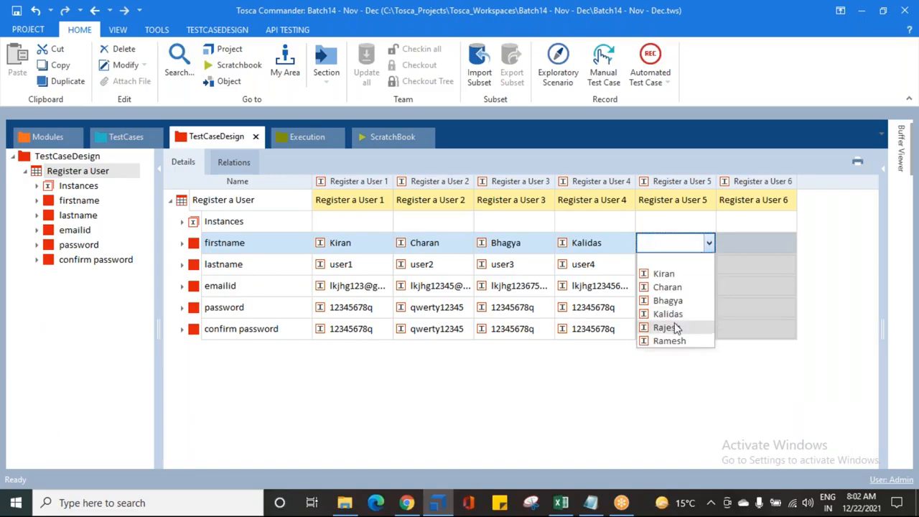
pyautogui.click(671, 327)
pyautogui.click(705, 264)
pyautogui.click(709, 265)
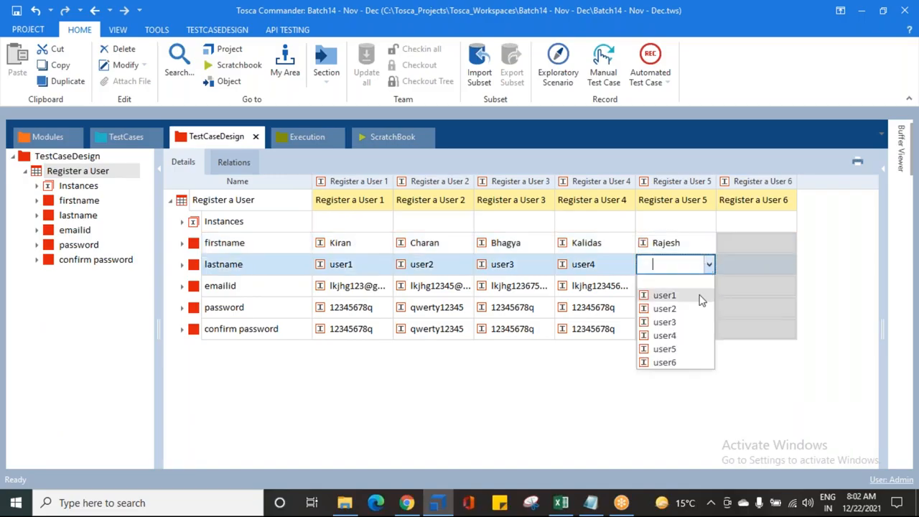
pyautogui.click(668, 350)
pyautogui.click(695, 285)
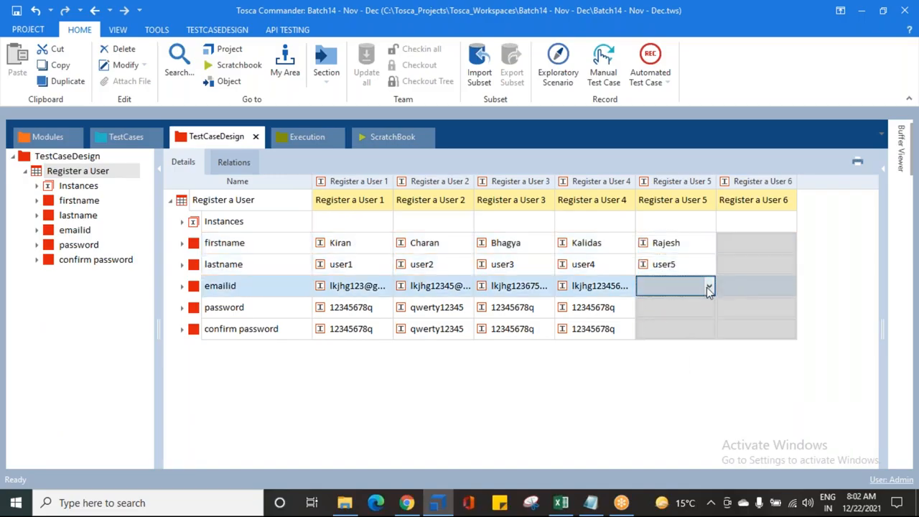
pyautogui.click(709, 286)
pyautogui.click(686, 371)
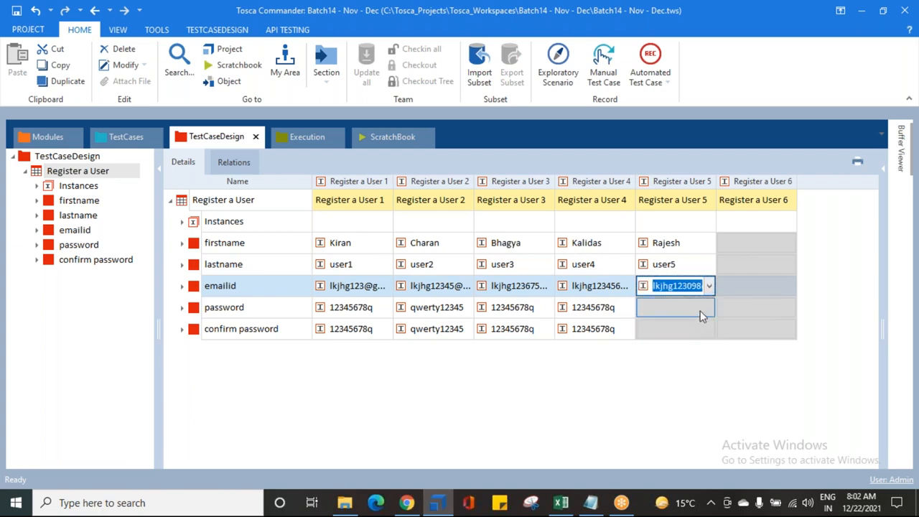
pyautogui.click(707, 311)
pyautogui.click(709, 308)
pyautogui.click(698, 351)
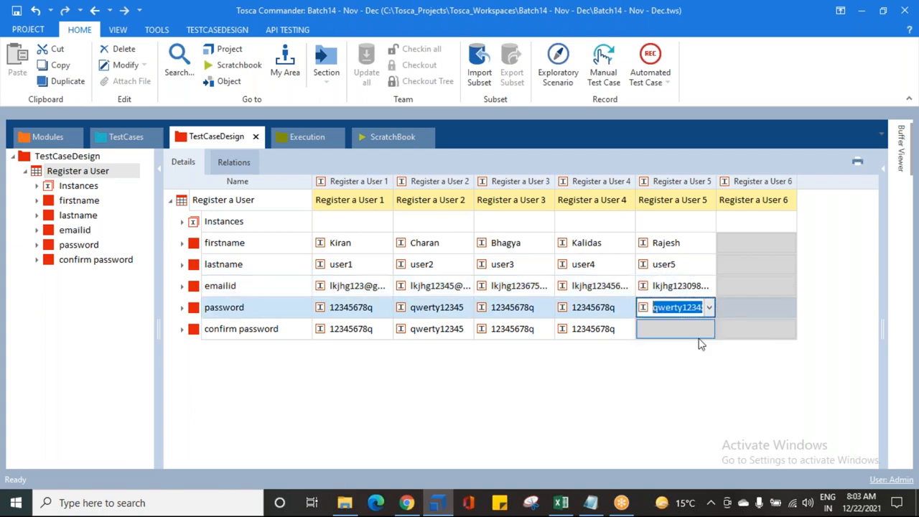
pyautogui.click(704, 329)
pyautogui.click(709, 329)
pyautogui.click(694, 374)
pyautogui.click(619, 364)
pyautogui.click(622, 338)
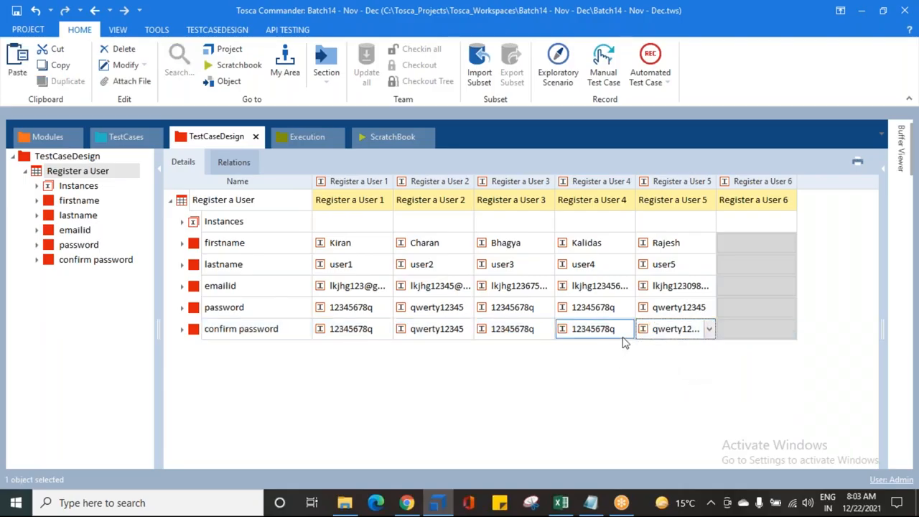
# - Fill the Register a User 6 column with the sixth firstname instance, user6, the sixth e-mail instance and the first password instance in both password rows, then save
pyautogui.click(764, 241)
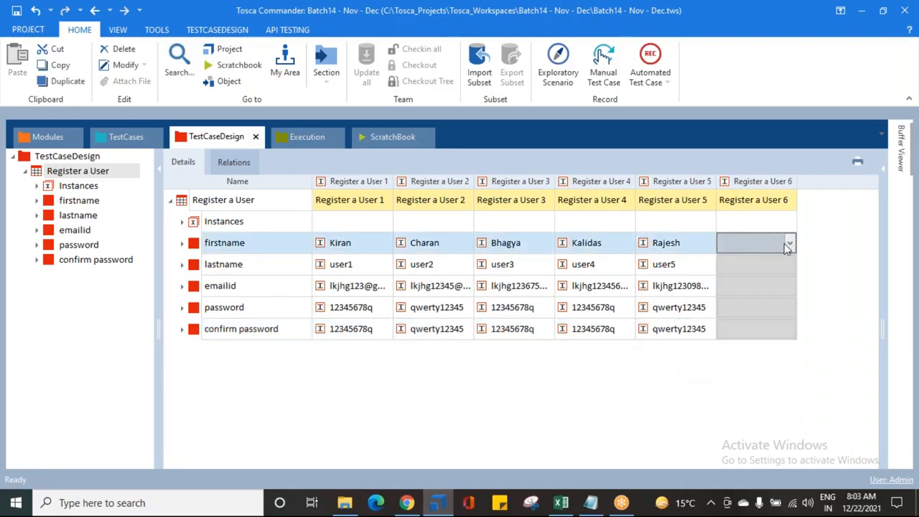
pyautogui.click(789, 244)
pyautogui.click(753, 341)
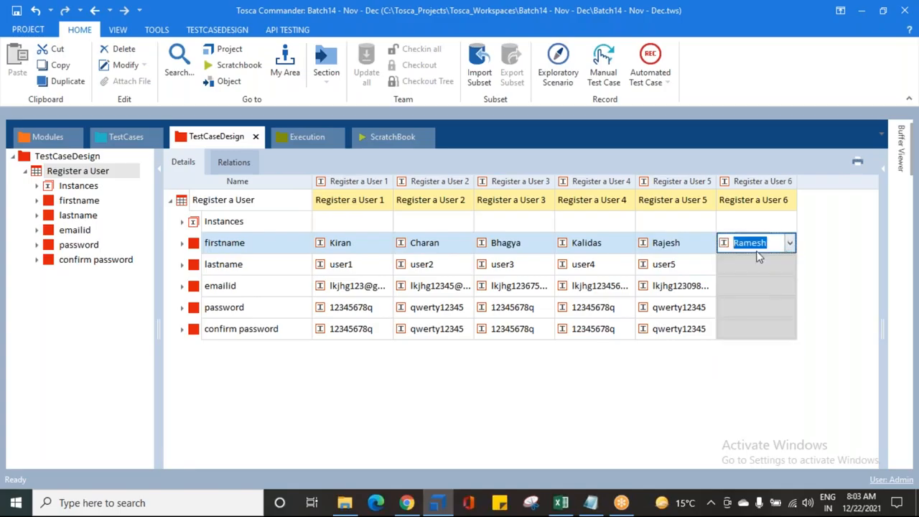
pyautogui.click(767, 263)
pyautogui.click(789, 264)
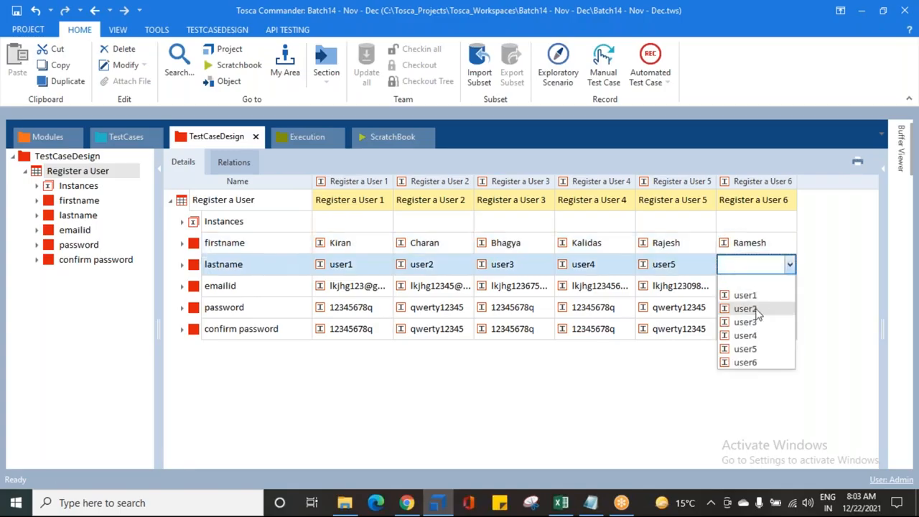
pyautogui.click(745, 363)
pyautogui.click(768, 291)
pyautogui.click(789, 288)
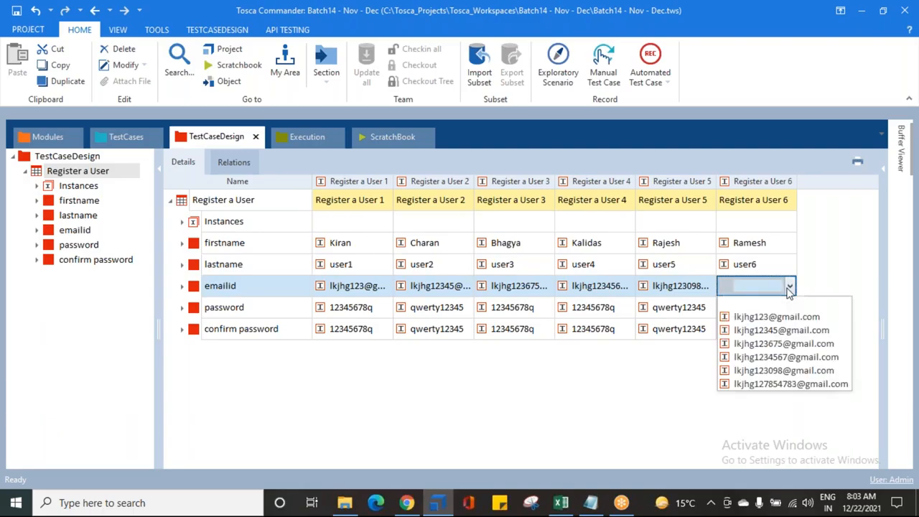
pyautogui.click(754, 382)
pyautogui.click(784, 309)
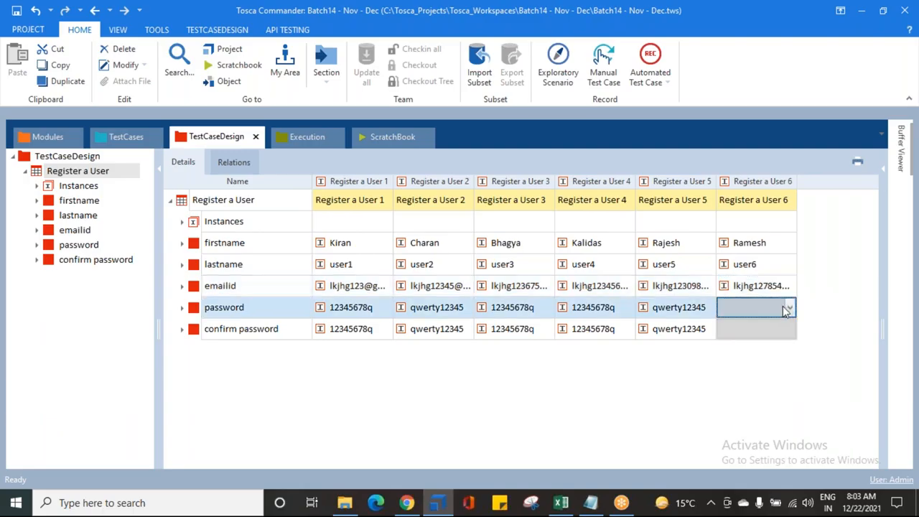
pyautogui.click(786, 308)
pyautogui.click(765, 336)
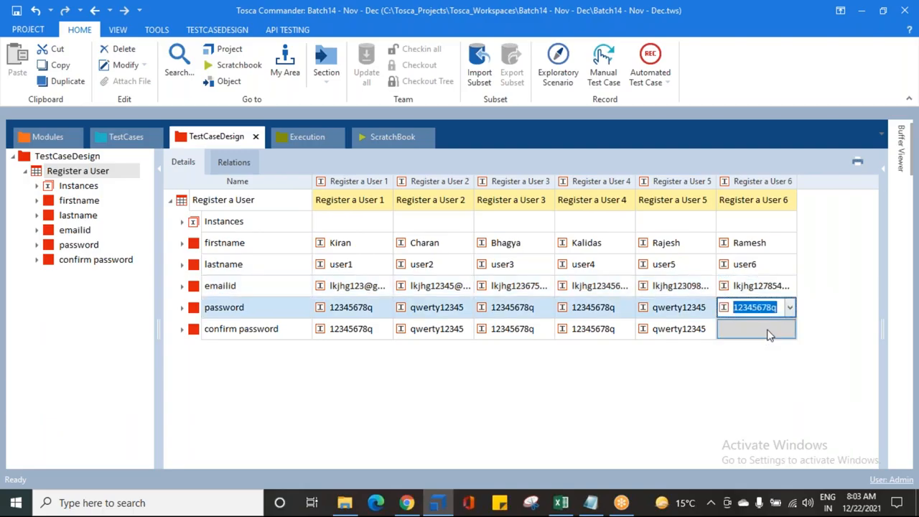
pyautogui.click(765, 336)
pyautogui.click(790, 328)
pyautogui.click(764, 361)
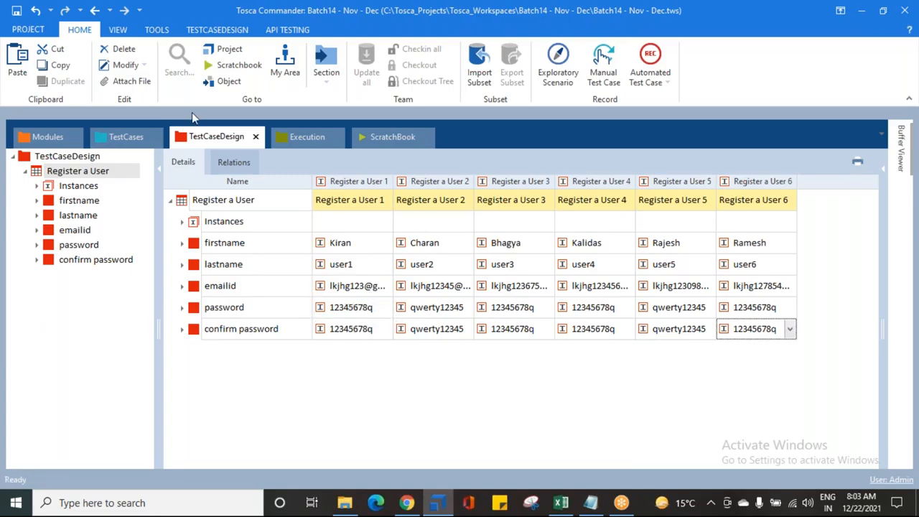
pyautogui.click(16, 10)
pyautogui.click(575, 312)
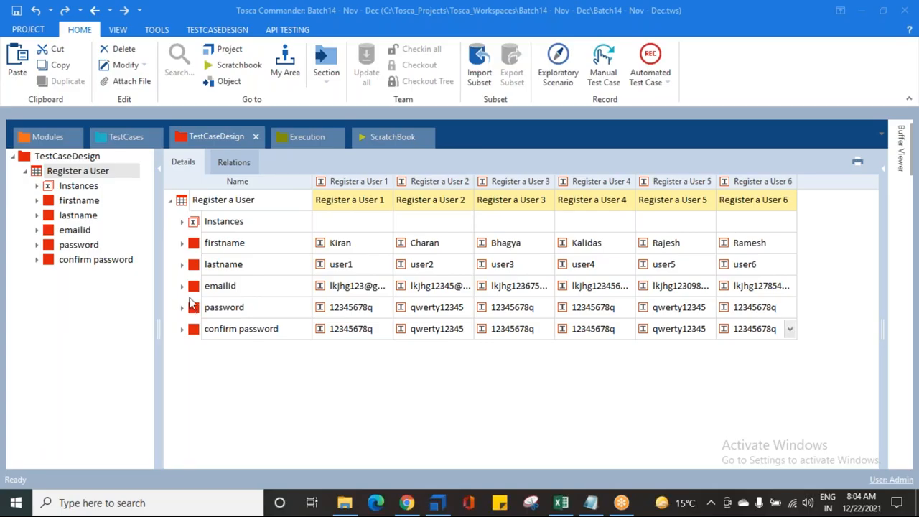
# - Browse the lastname, Instances and firstname items of the Register a User test sheet to review their instances
pyautogui.click(47, 205)
pyautogui.click(55, 218)
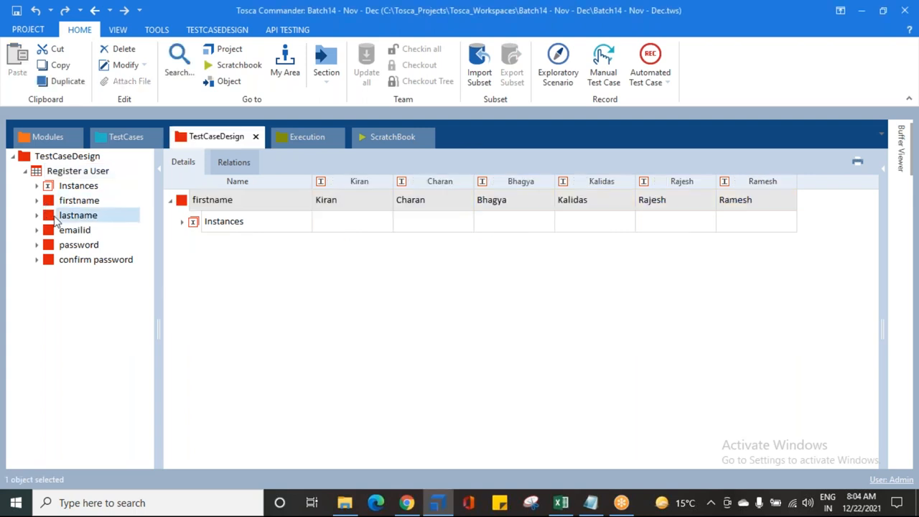
pyautogui.click(66, 172)
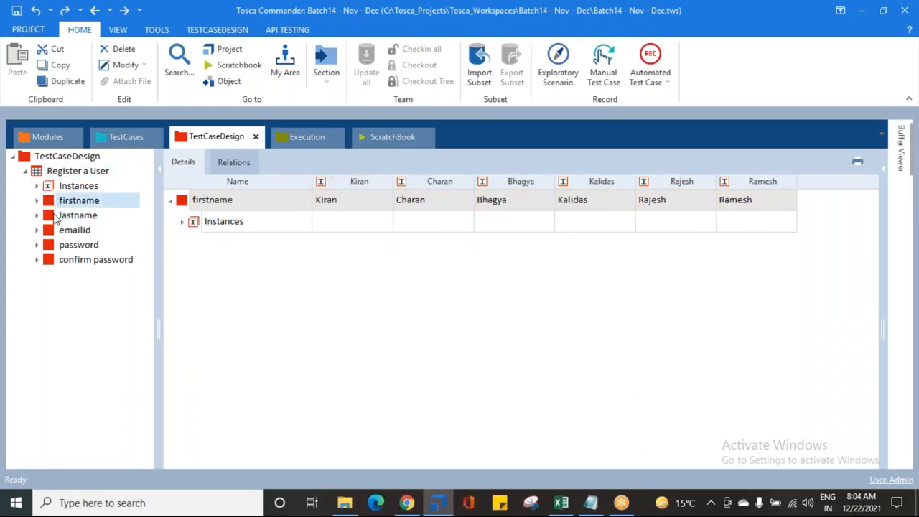
pyautogui.click(70, 188)
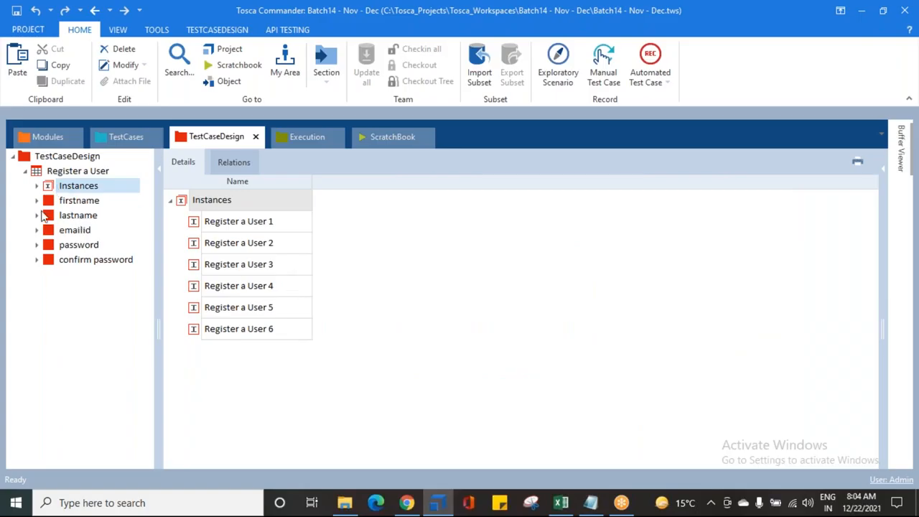
pyautogui.click(37, 201)
pyautogui.click(86, 216)
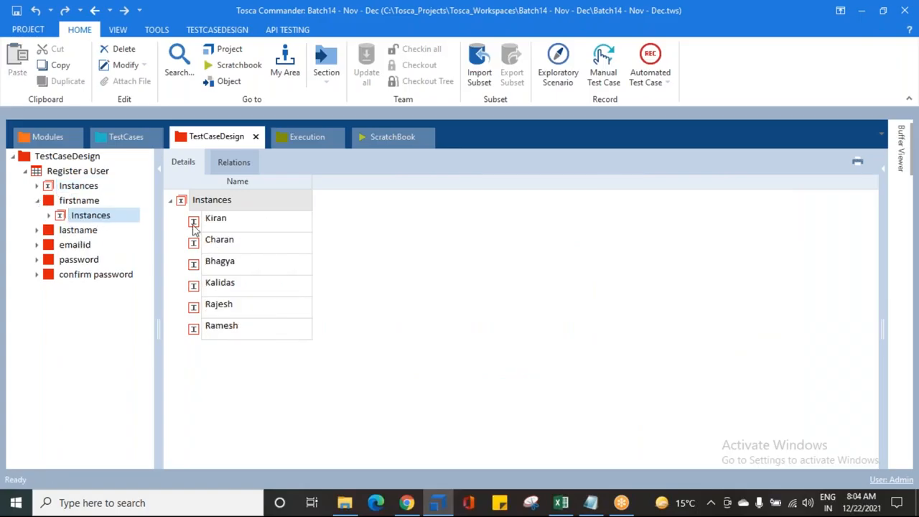
pyautogui.click(36, 201)
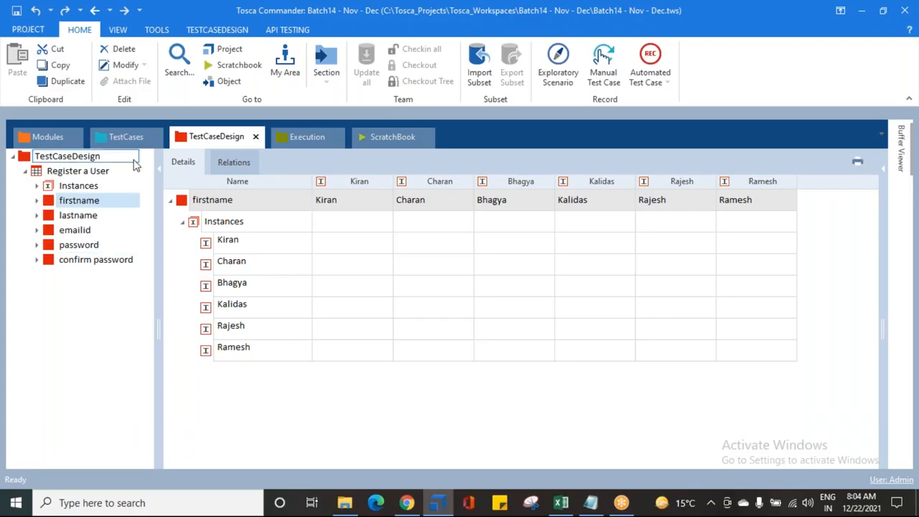
# - Review the Register a User test sheet's instance columns and attribute rows, expanding and collapsing its Instances rows
pyautogui.click(118, 131)
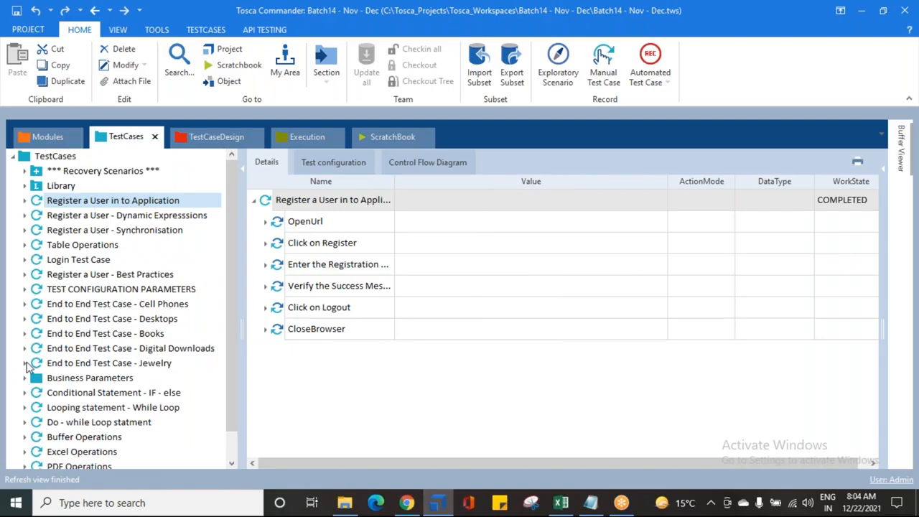
pyautogui.click(194, 138)
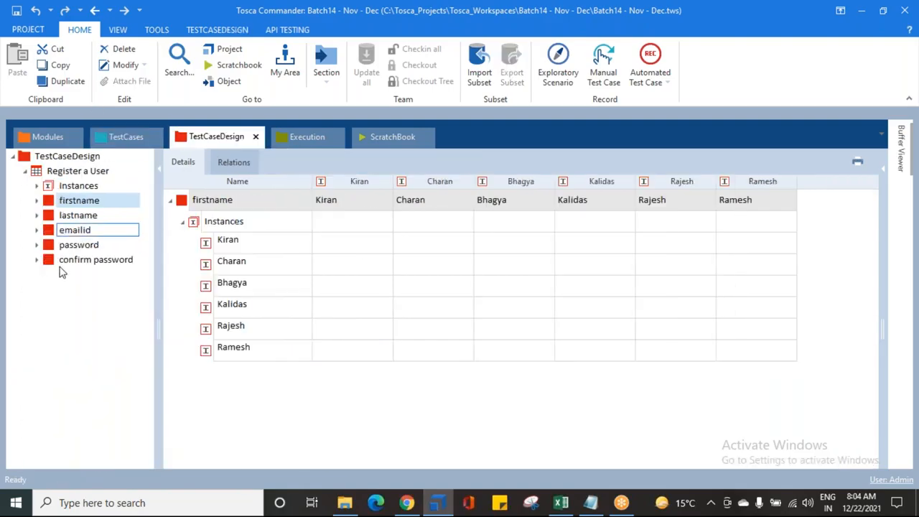
pyautogui.click(85, 186)
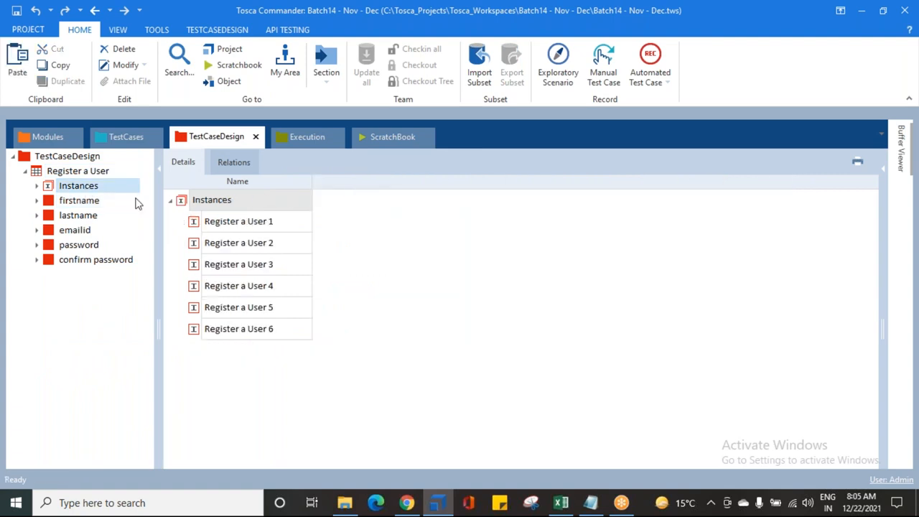
pyautogui.click(79, 170)
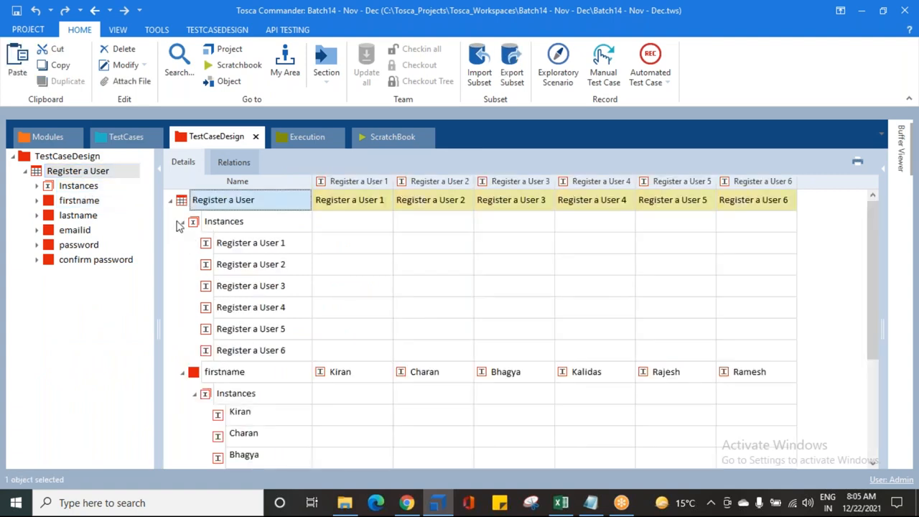
pyautogui.click(180, 221)
pyautogui.click(183, 245)
pyautogui.click(183, 266)
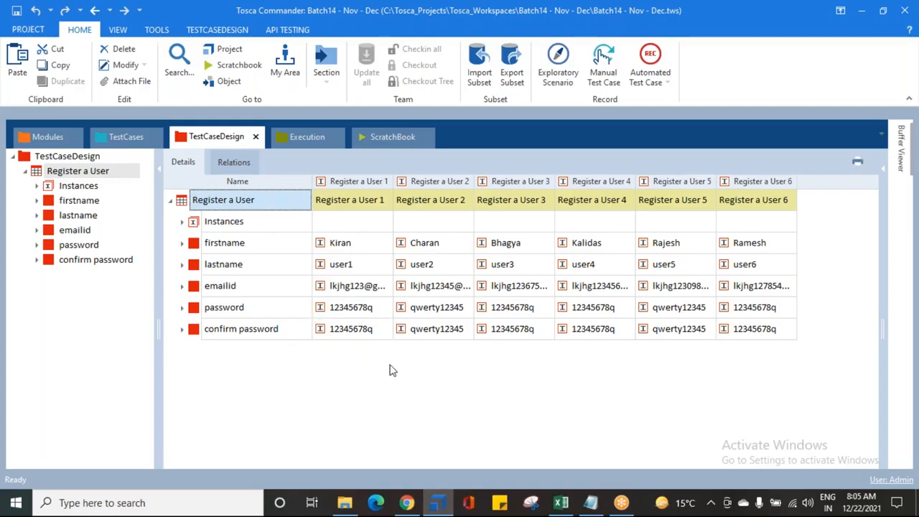
# - Switch to the Test Case Design notes in Notepad to read them, then close Notepad
pyautogui.click(590, 502)
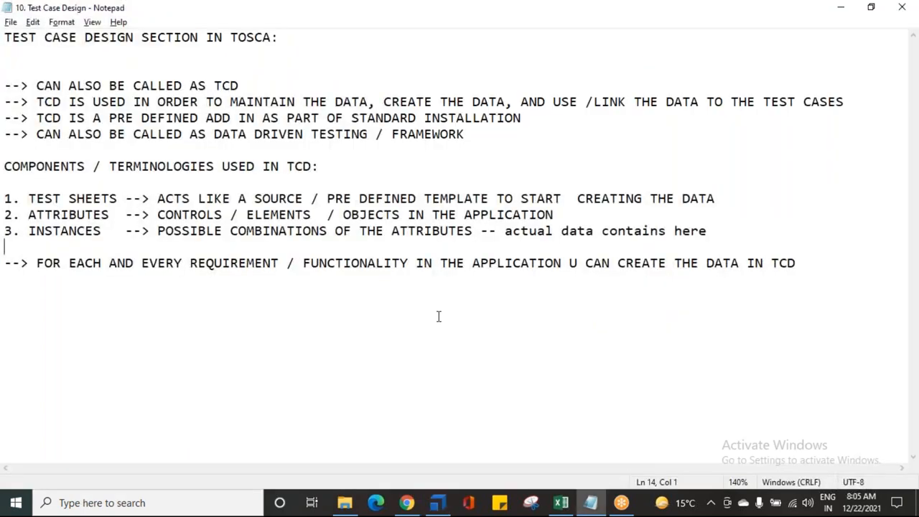
pyautogui.click(903, 7)
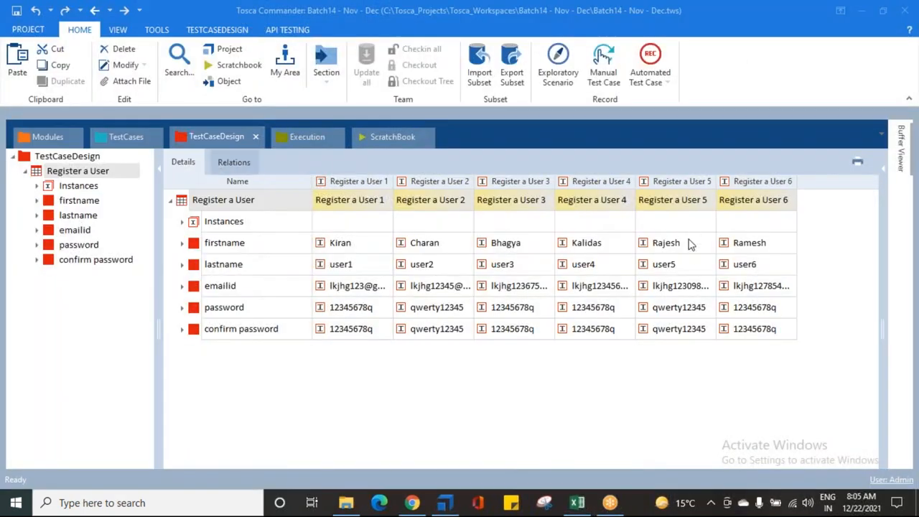